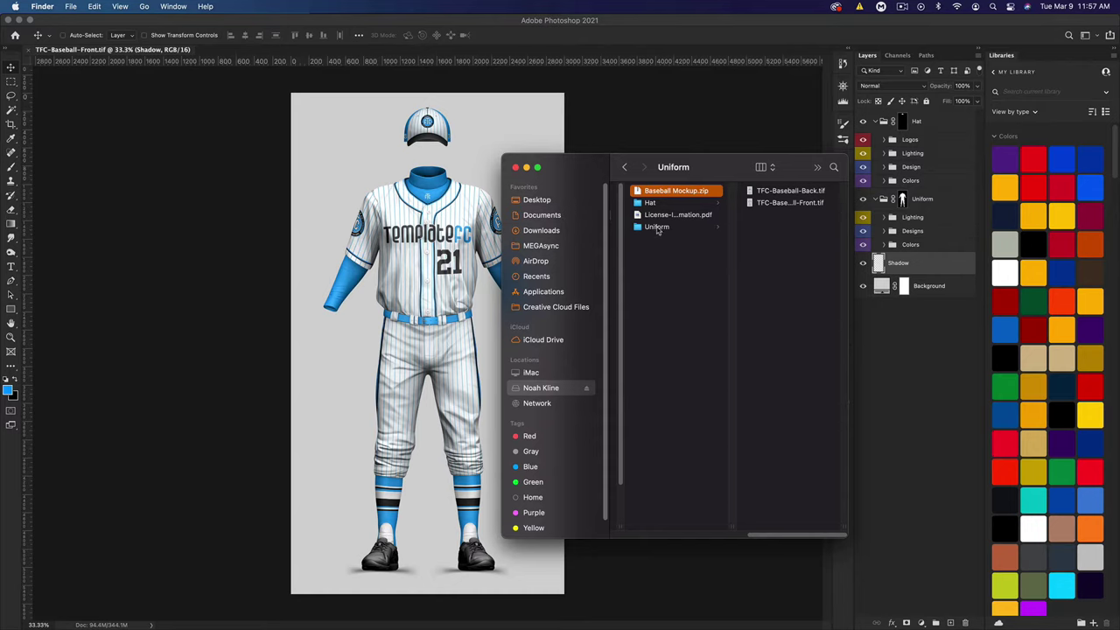
Open TFC-Baseball-Front.tif from the Uniform folder in Photoshop.
key(Down)
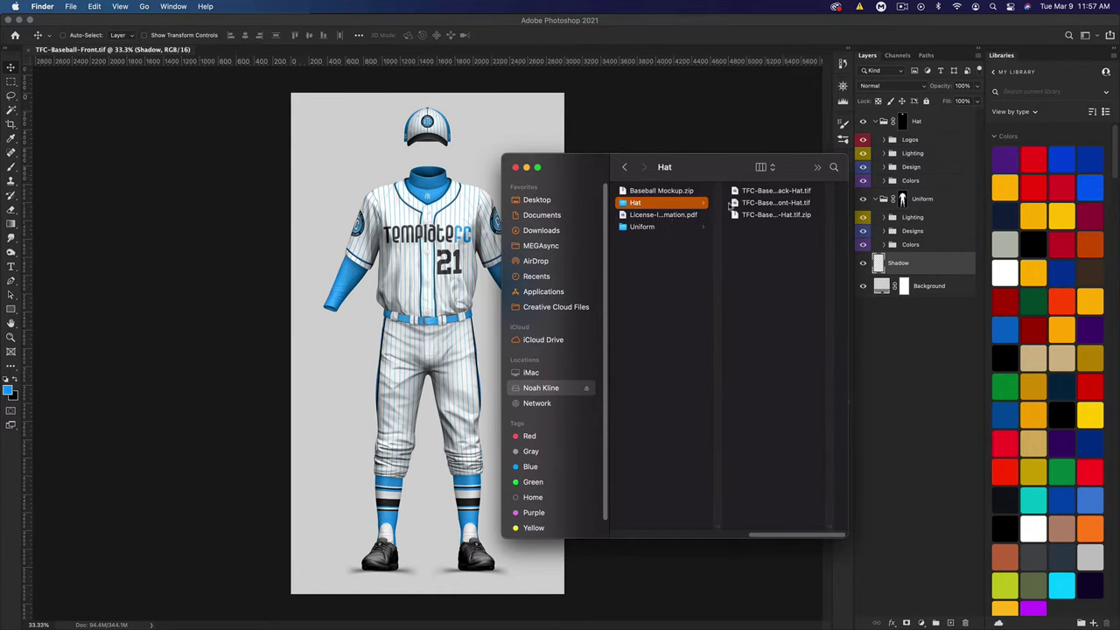
click(647, 229)
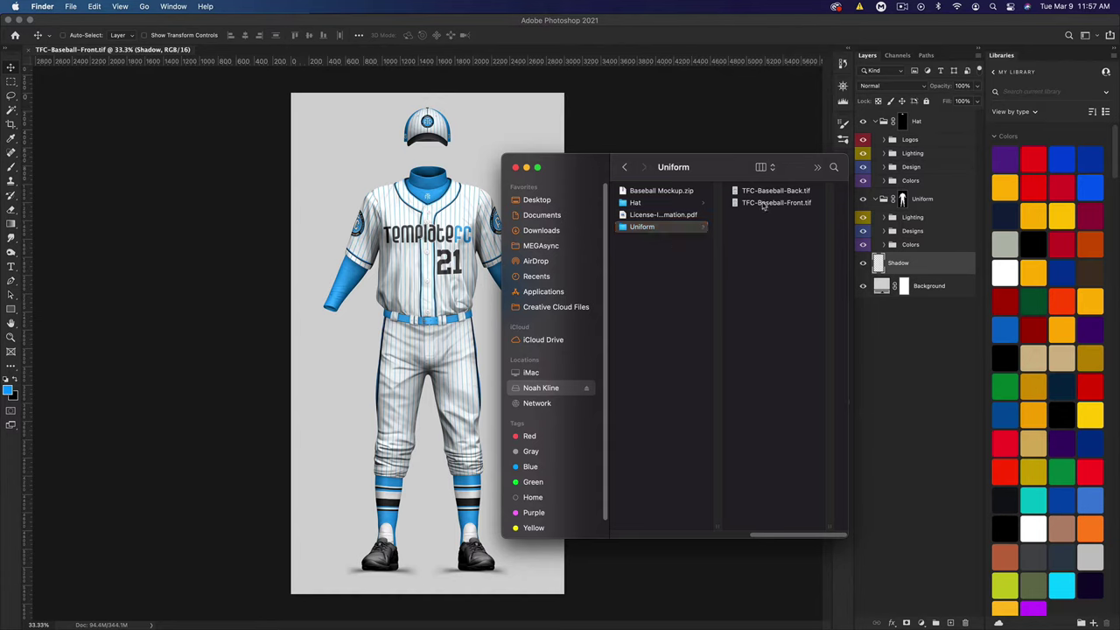
click(765, 203)
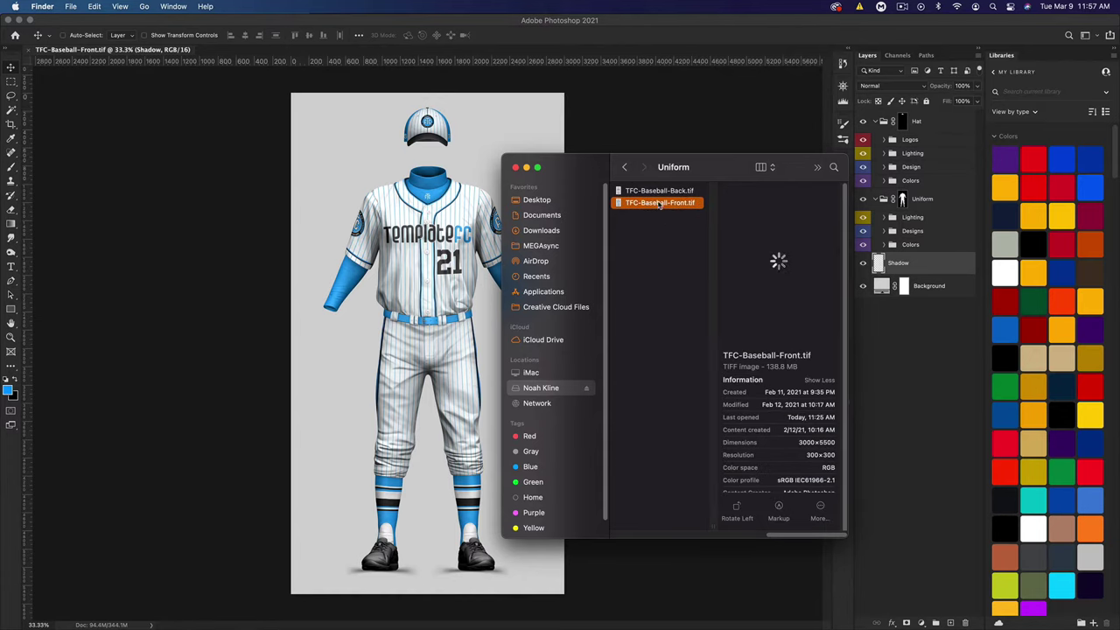
right_click(672, 203)
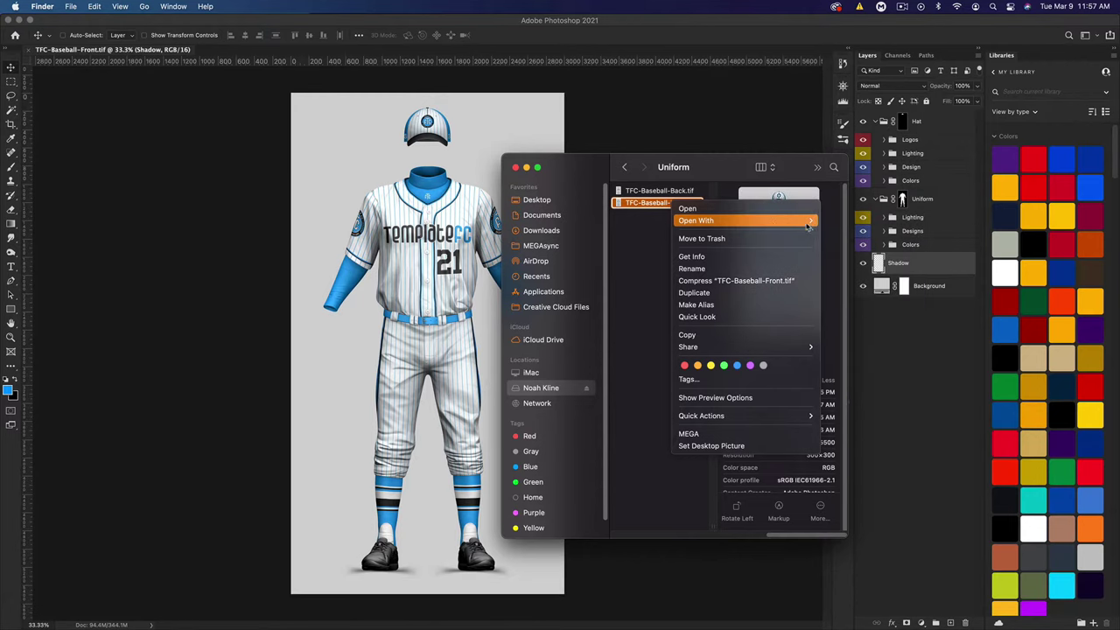
mouse_move(801, 221)
click(828, 251)
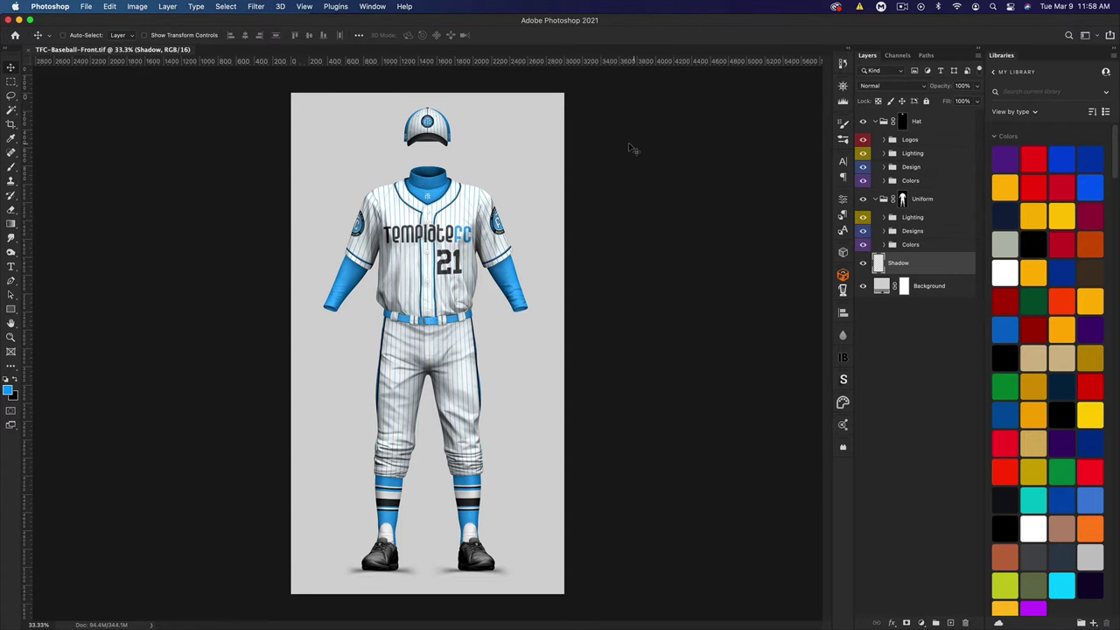
Examine the mockup's hat and jersey up close, and check the navy Milwaukee Brewers alternate jersey reference in Chrome.
key(super)
key(super+equal)
key(super+equal)
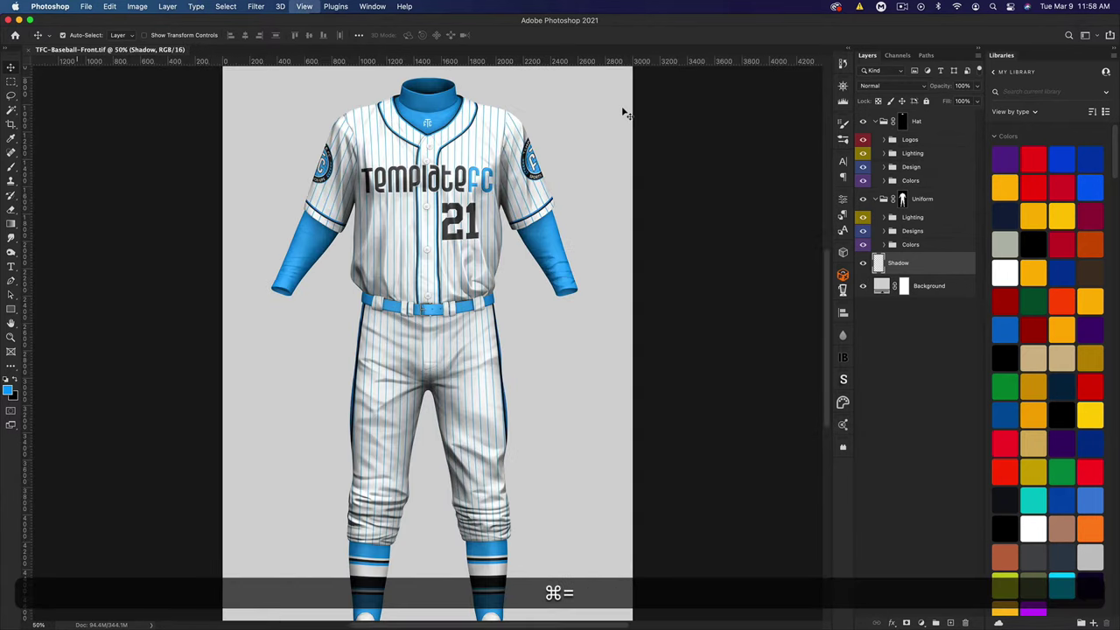
scroll(495, 225, up, 5)
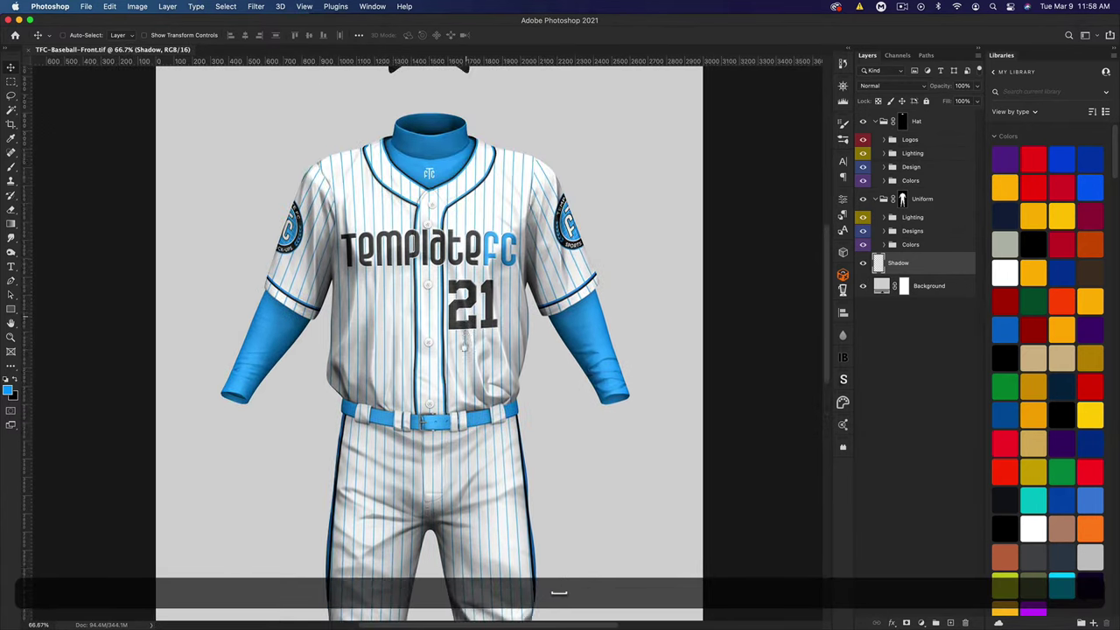
scroll(495, 225, up, 2)
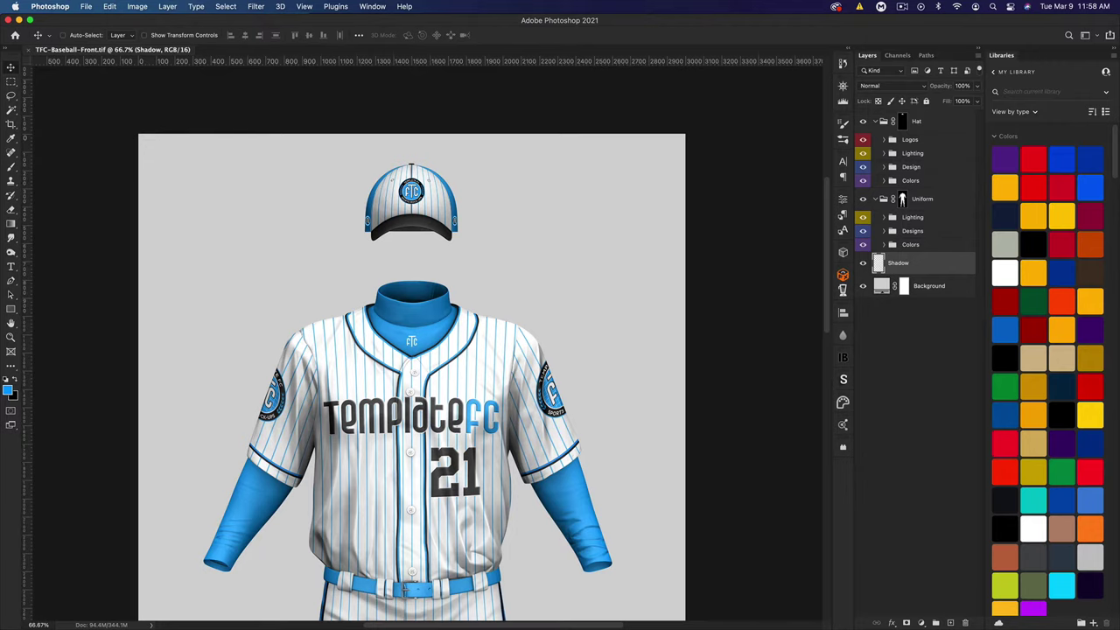
key(super+Tab)
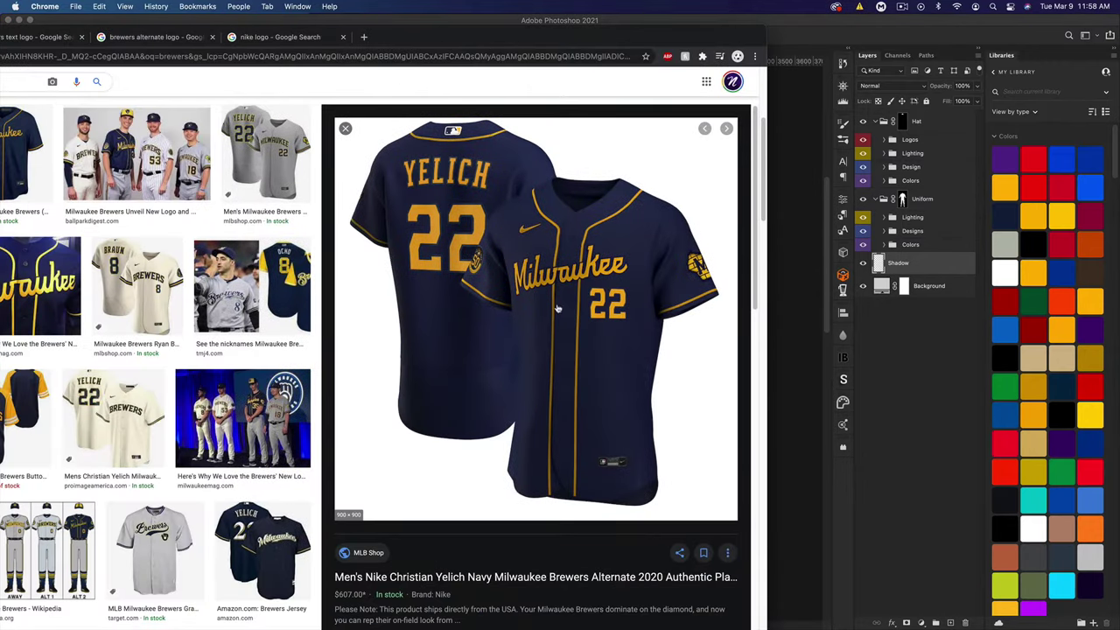
key(super+Tab)
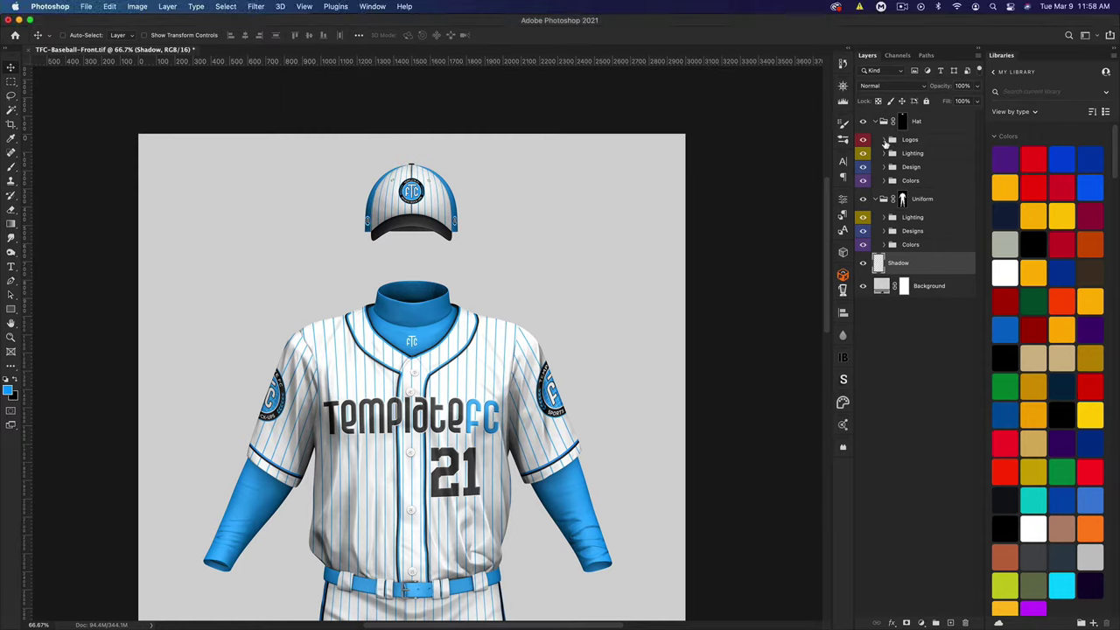
Hide the hat's Design group and open the Hat Design smart object from its Logos group.
click(886, 140)
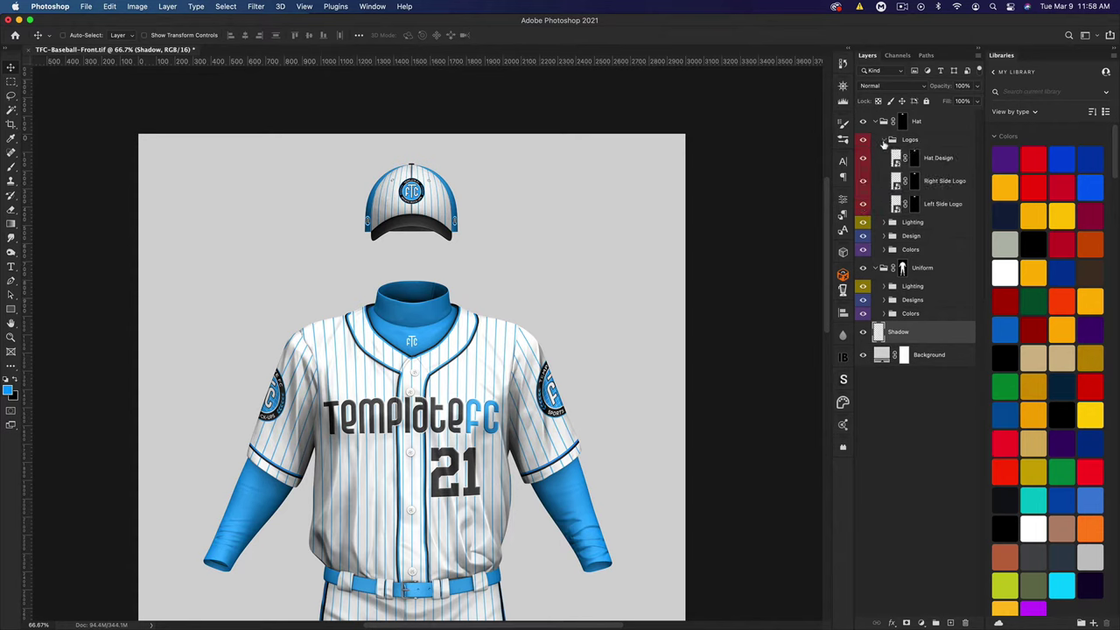
click(864, 237)
double_click(899, 164)
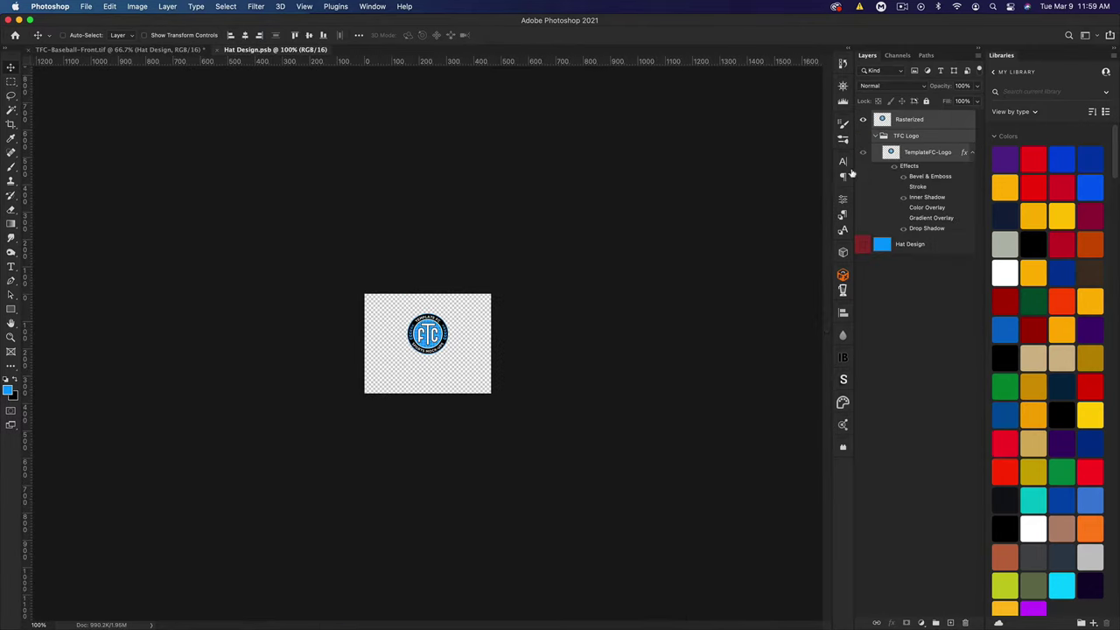
Open the hat's Left Side Logo smart object, inspect its artwork and the Hat Design artwork, and return to the baseball mockup.
click(79, 51)
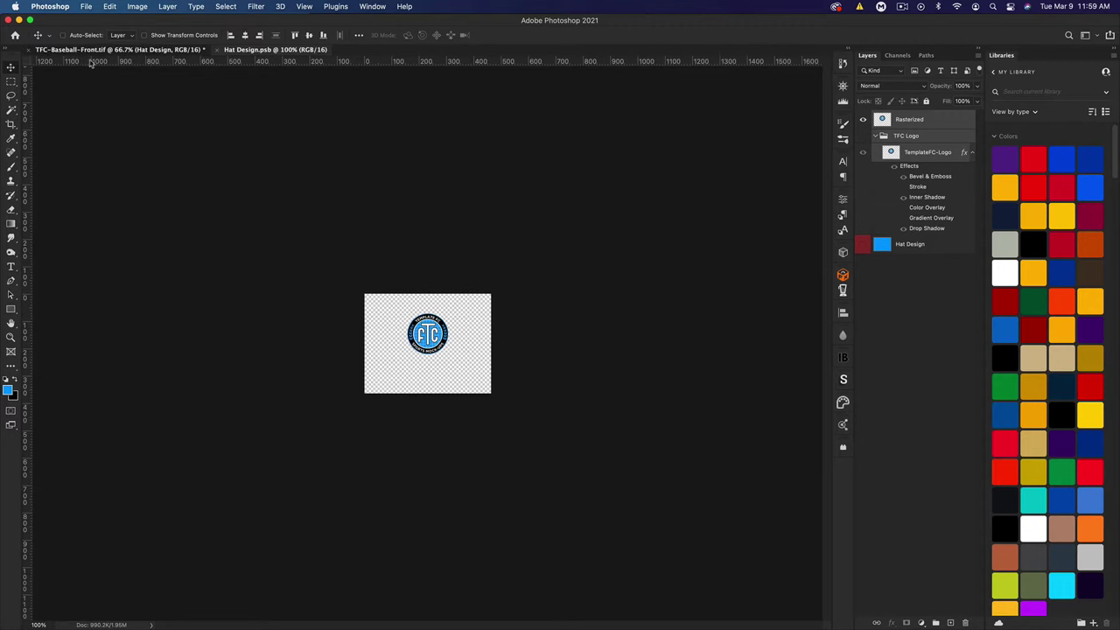
double_click(897, 207)
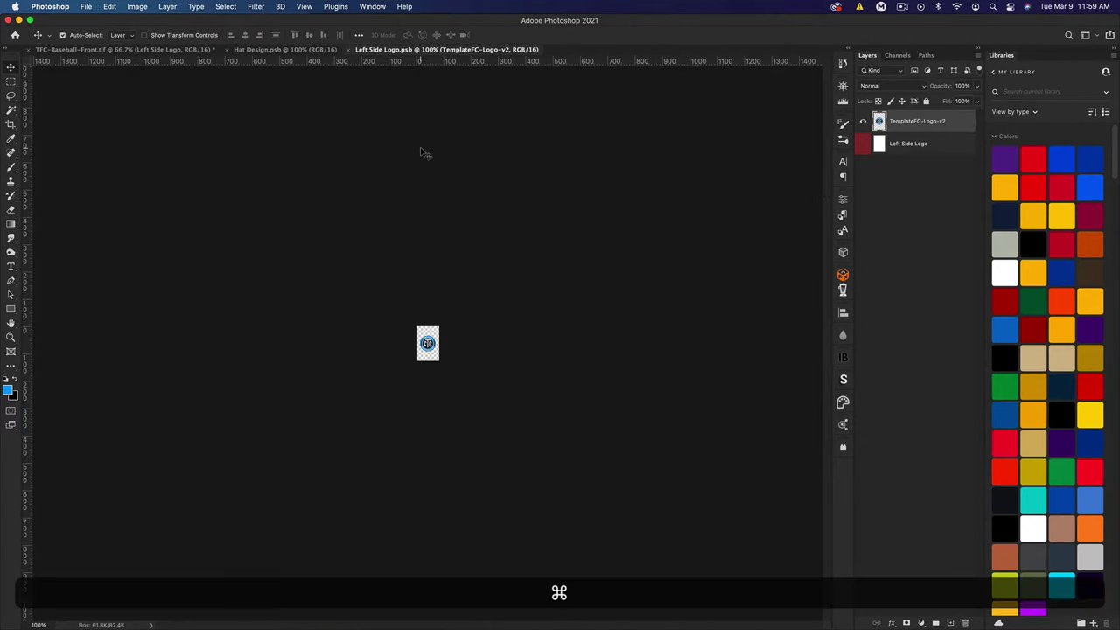
key(super+equal)
key(super+equal)
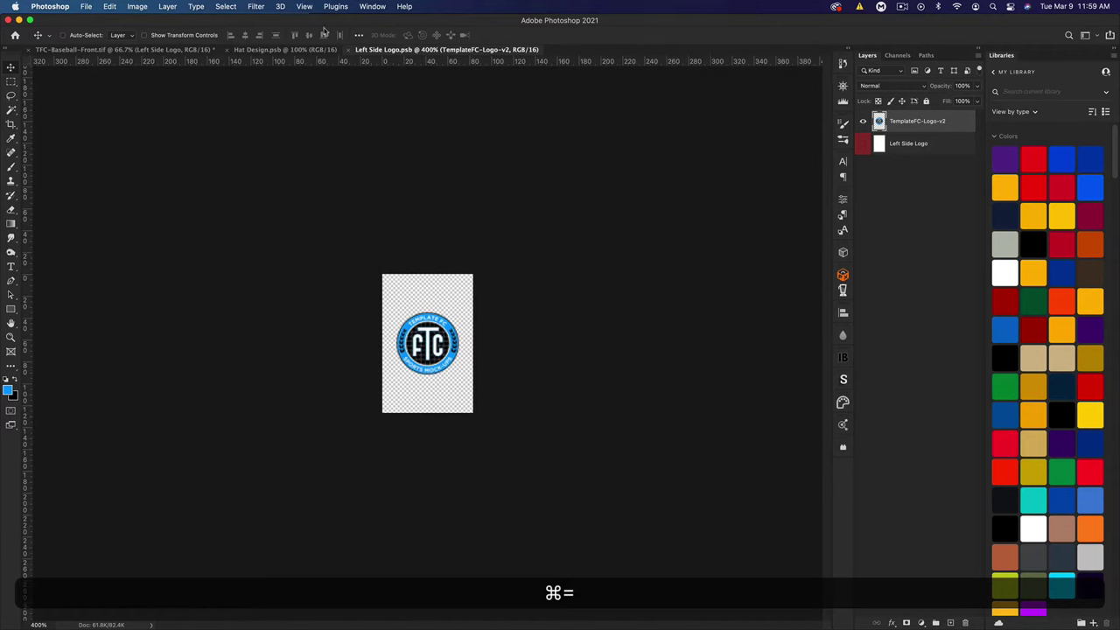
click(254, 49)
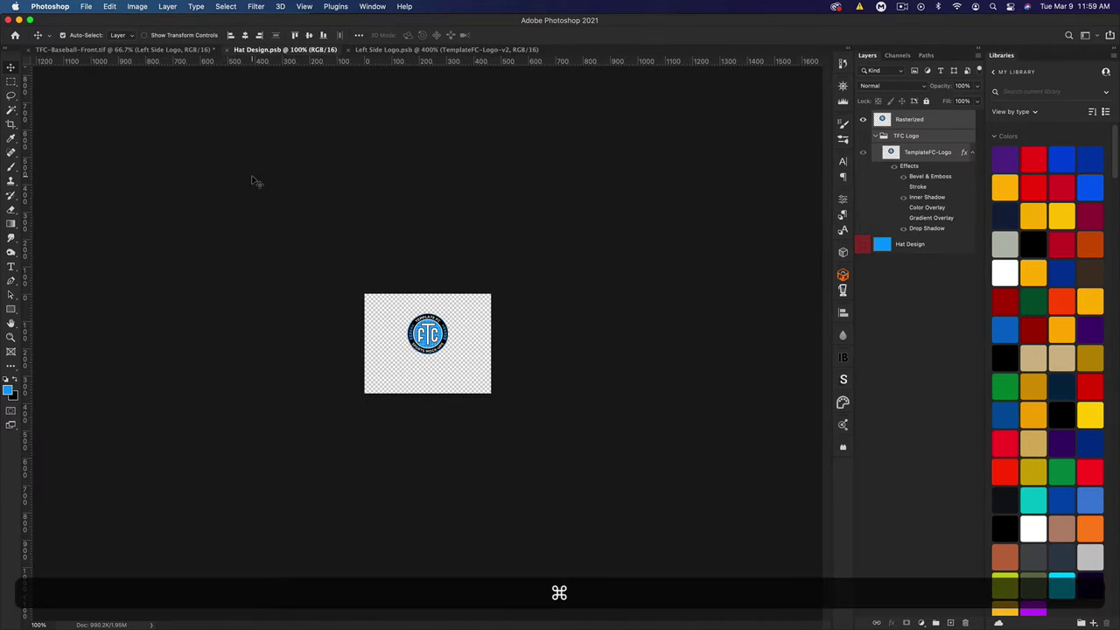
key(super+equal)
key(super+equal)
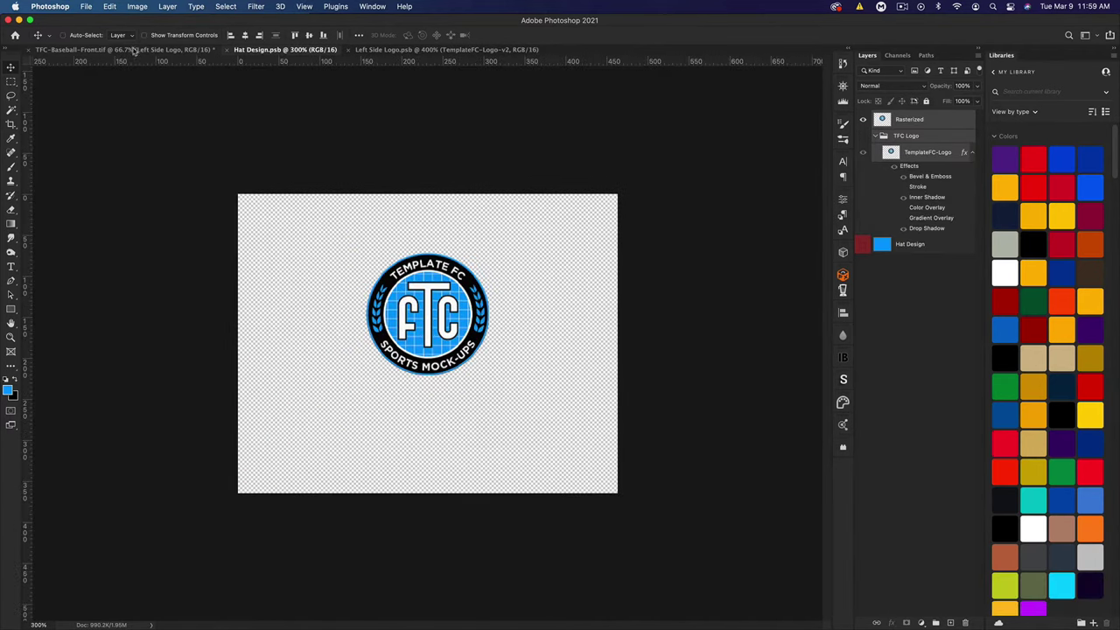
key(ctrl+shift+Tab)
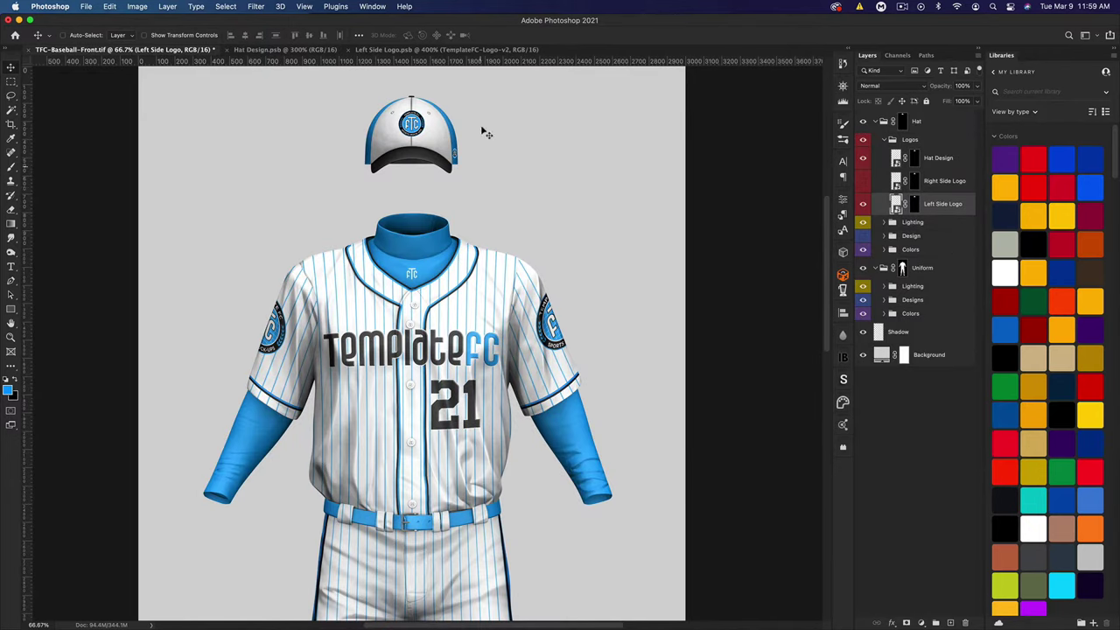
Bring the Brewers glove logo image into the Hat Design document and scale it down to fit inside the canvas.
click(255, 50)
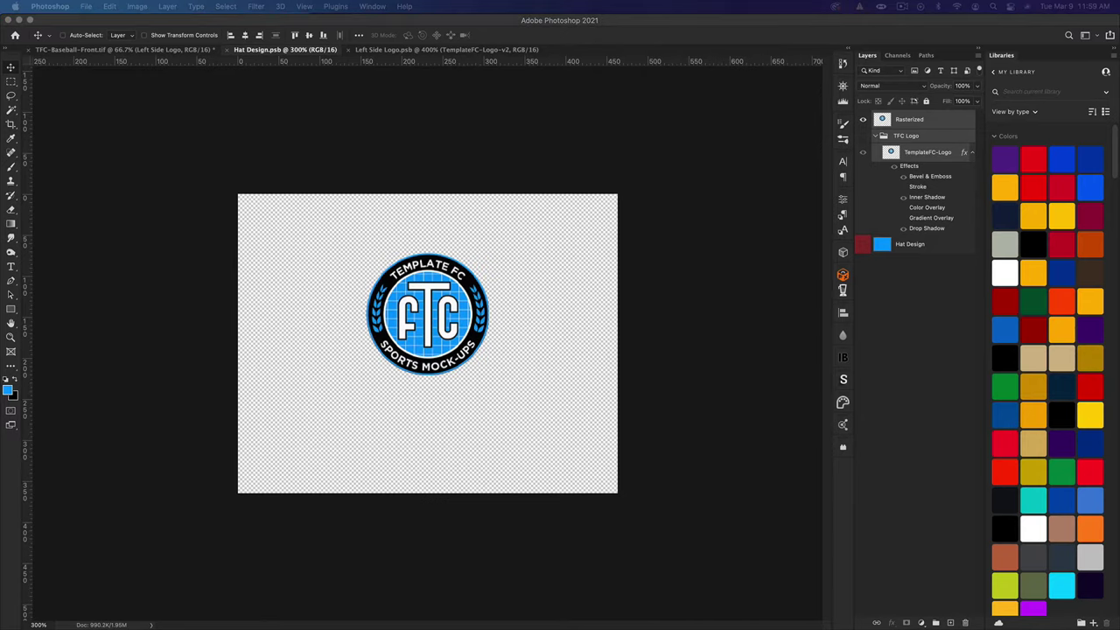
drag(84, 304, 440, 329)
key(super+t)
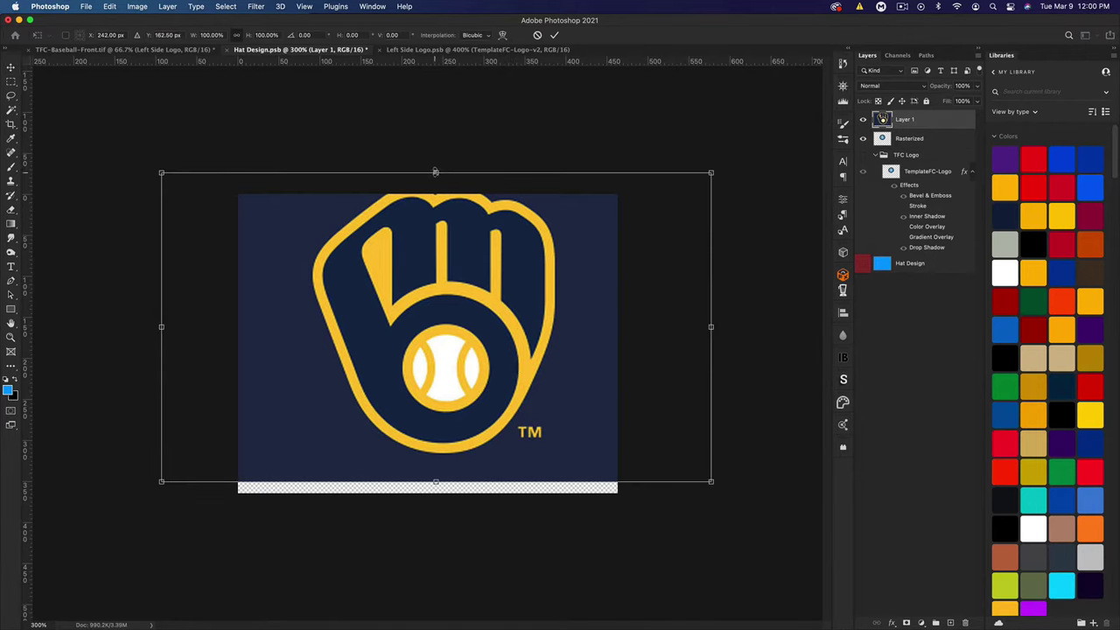
drag(435, 172, 435, 254)
mouse_move(515, 356)
mouse_down()
mouse_move(524, 373)
mouse_move(523, 360)
mouse_up()
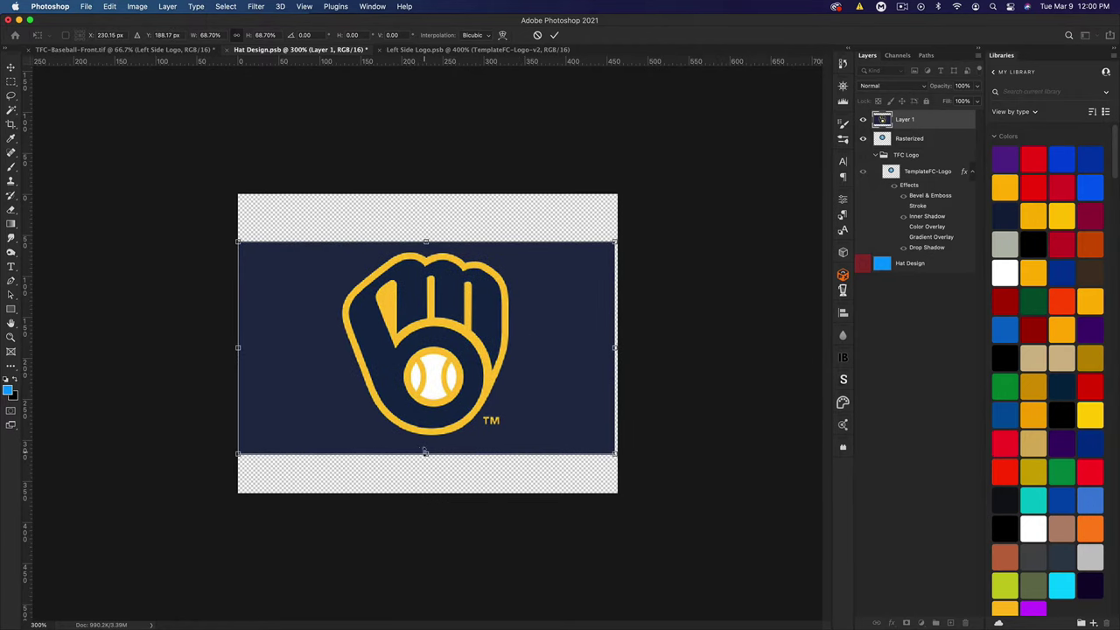
drag(424, 452, 427, 437)
key(Return)
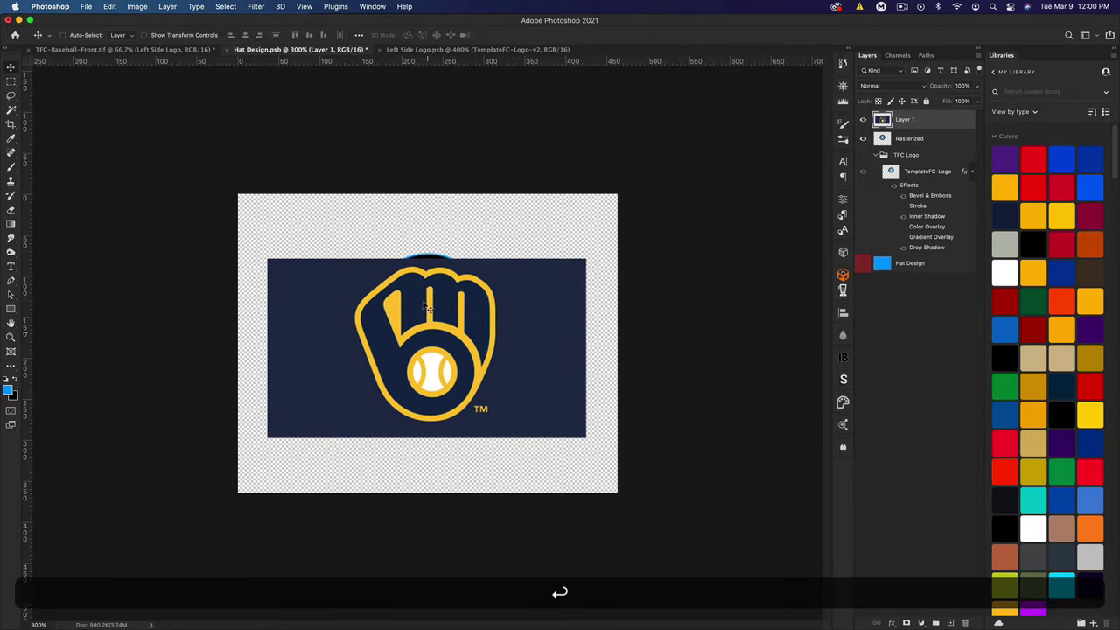
Select the navy background around the glove logo with the Magic Wand, expand the selection by 1 pixel, delete the background and deselect.
click(12, 111)
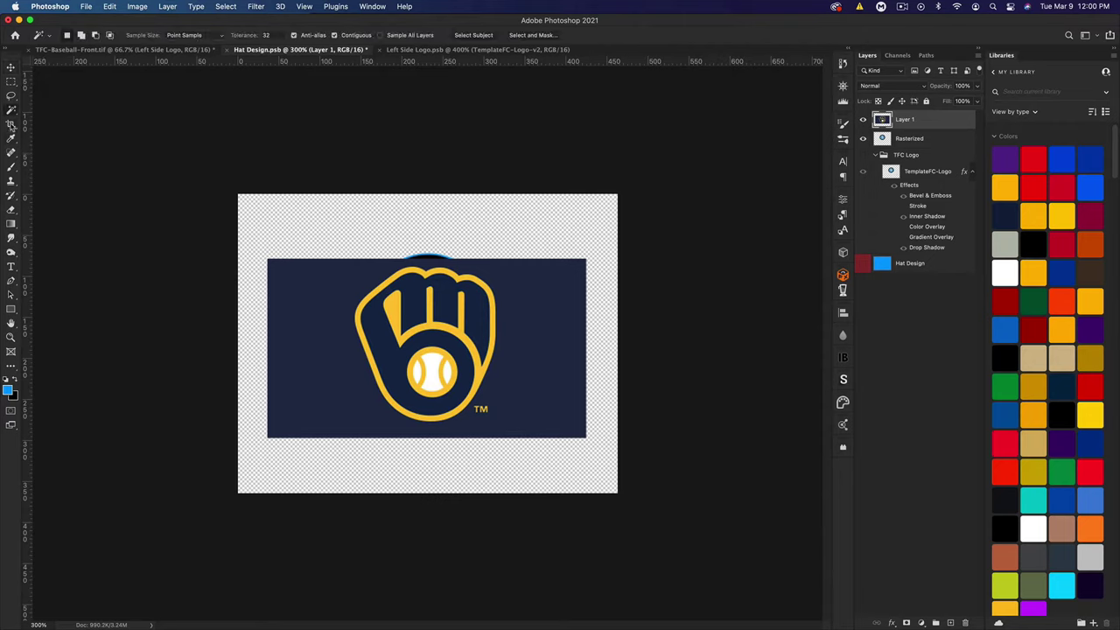
click(291, 298)
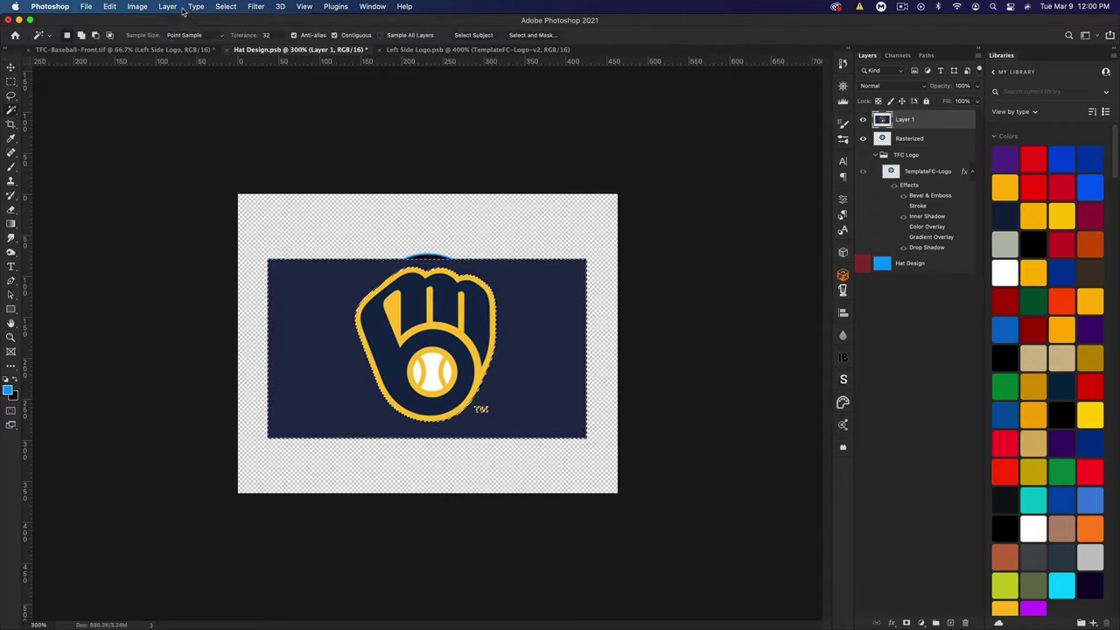
click(234, 8)
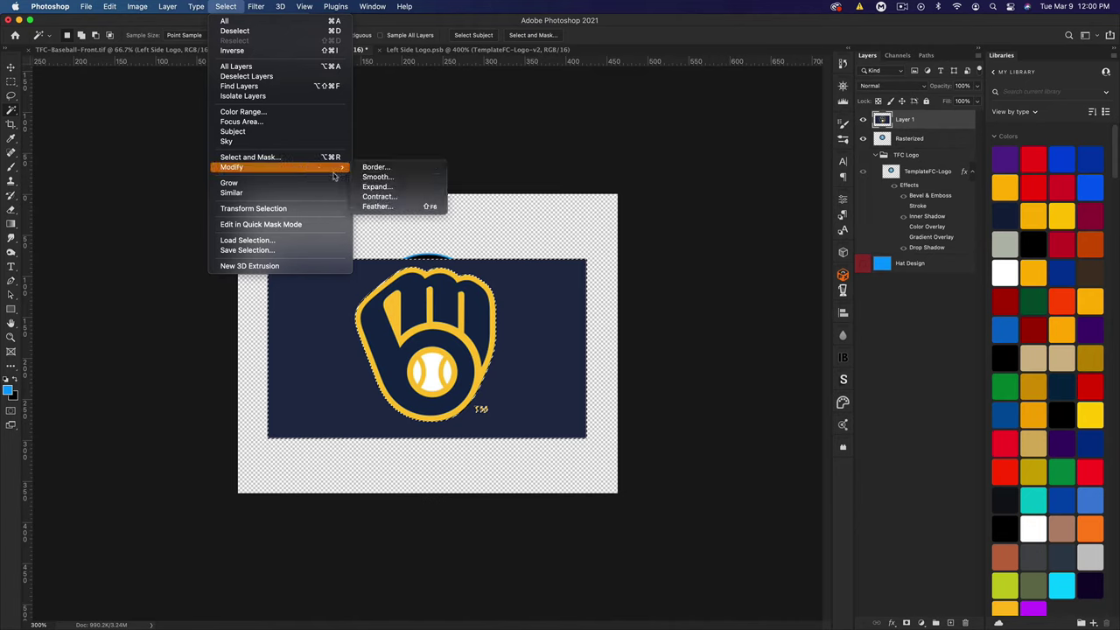
mouse_move(346, 167)
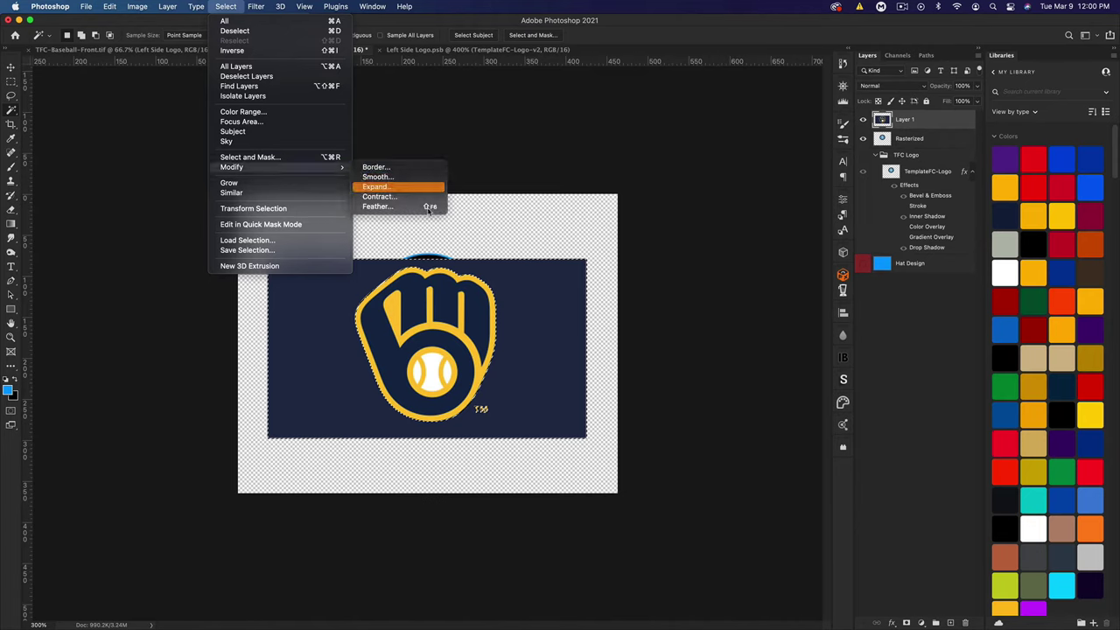
click(402, 186)
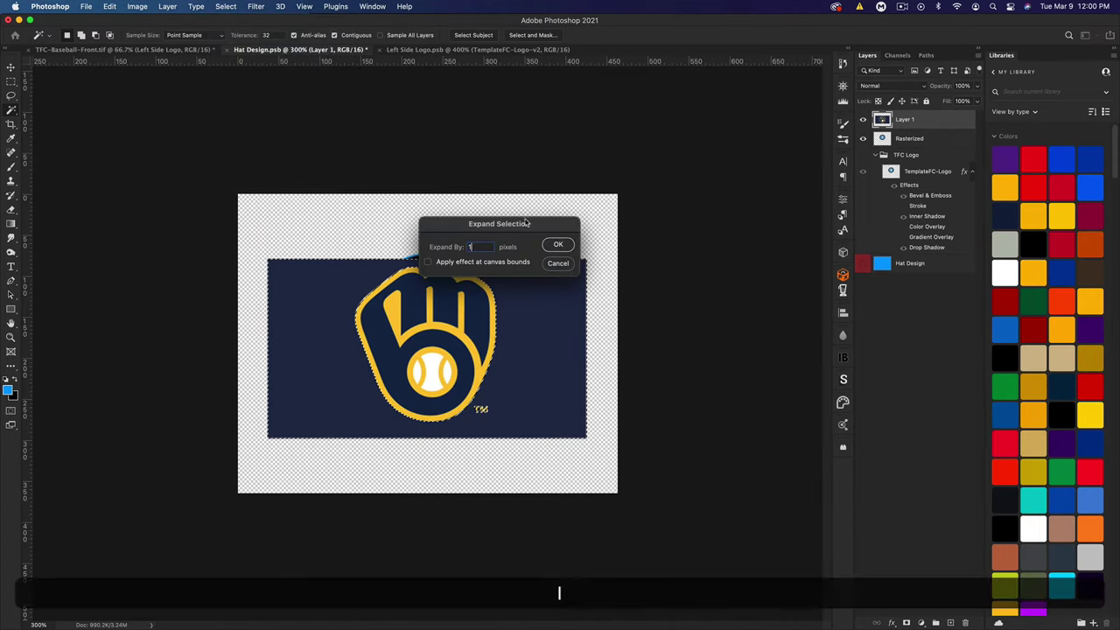
click(556, 245)
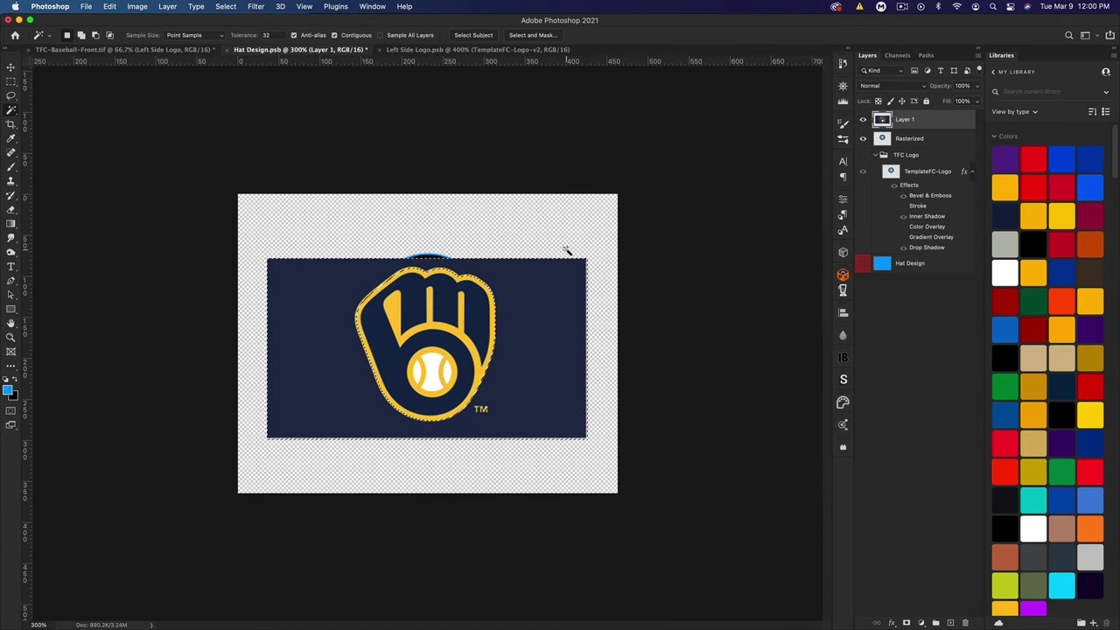
key(BackSpace)
key(super)
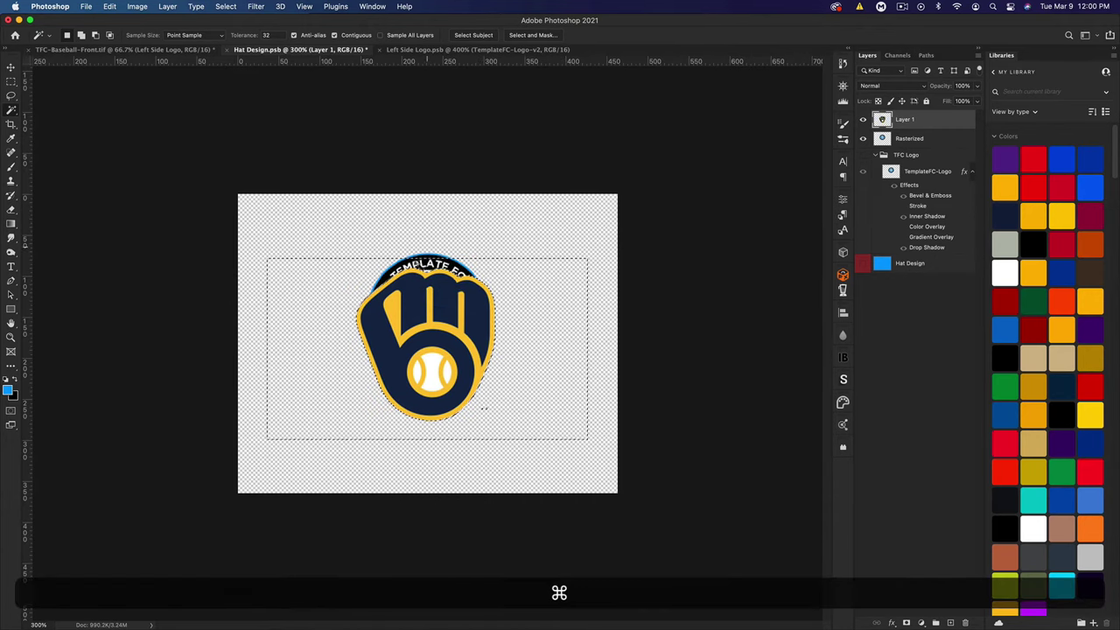
key(super+d)
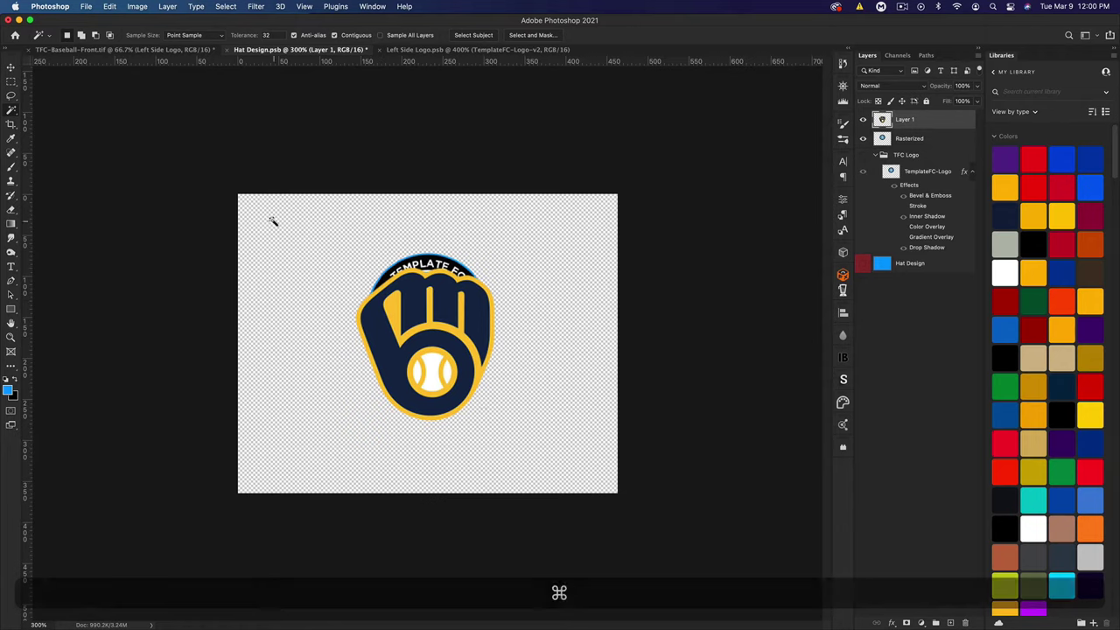
Delete the leftover trademark specks beside the glove logo using a rectangular marquee selection, and clear the selection.
click(13, 82)
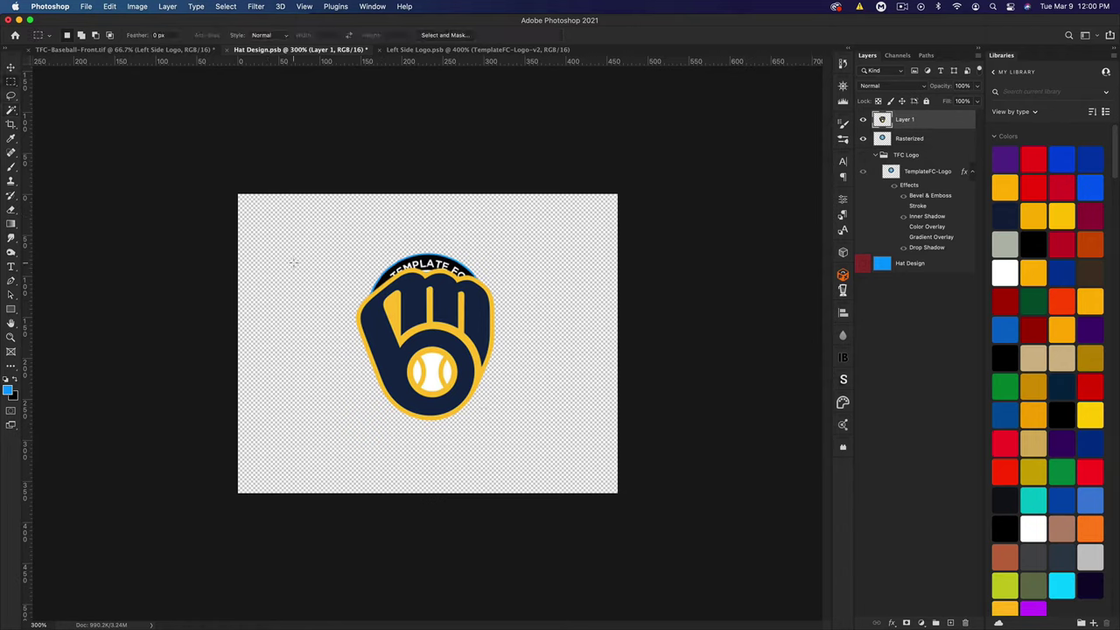
drag(501, 420, 473, 400)
key(BackSpace)
key(BackSpace)
key(super+d)
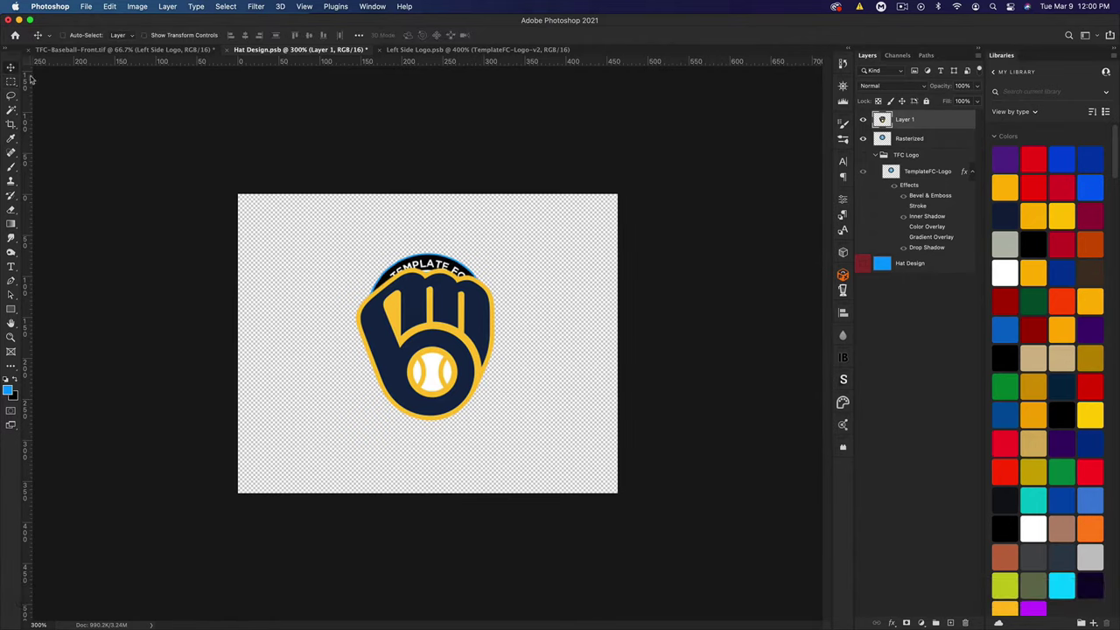
Move the glove logo up over the round TFC badge and scale it to about 90.78%.
key(super+t)
mouse_move(411, 320)
mouse_down()
mouse_move(407, 405)
mouse_move(418, 308)
mouse_up()
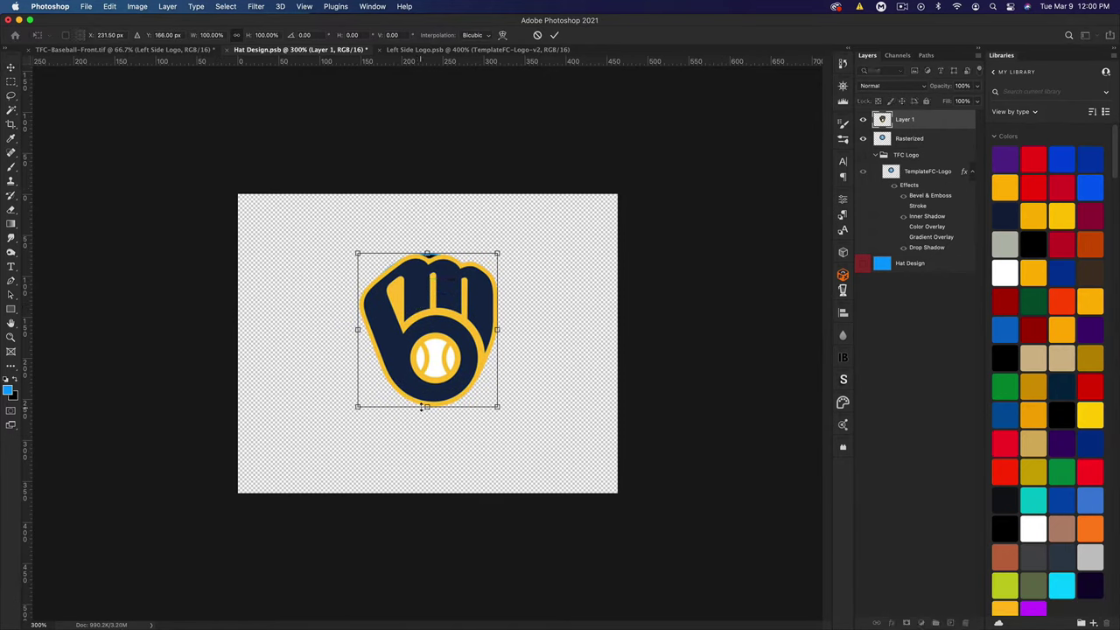
drag(423, 407, 427, 392)
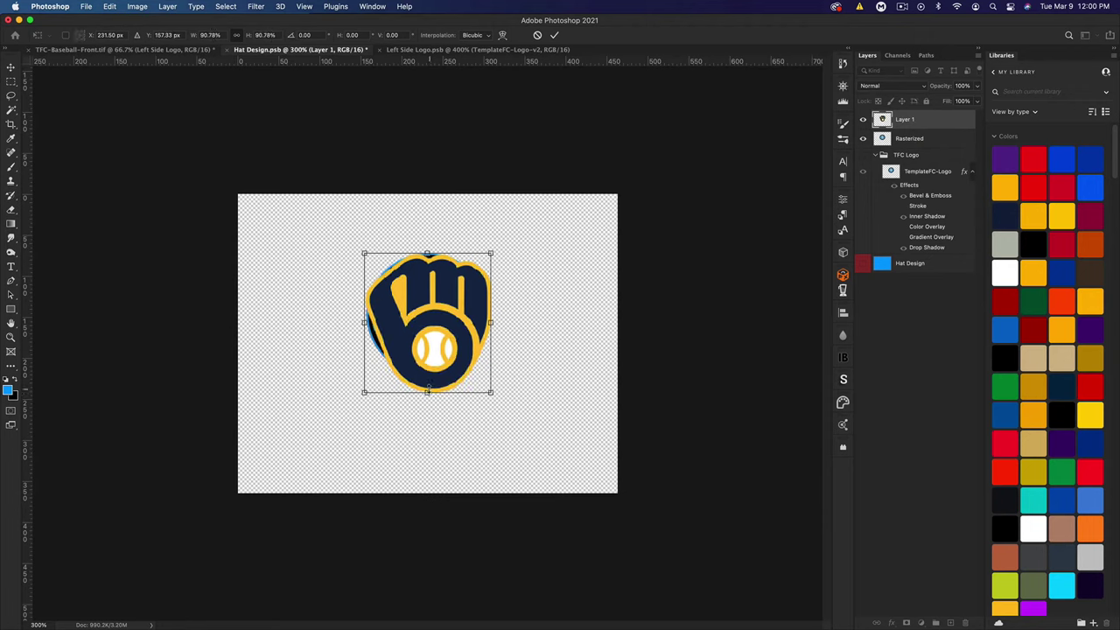
key(Return)
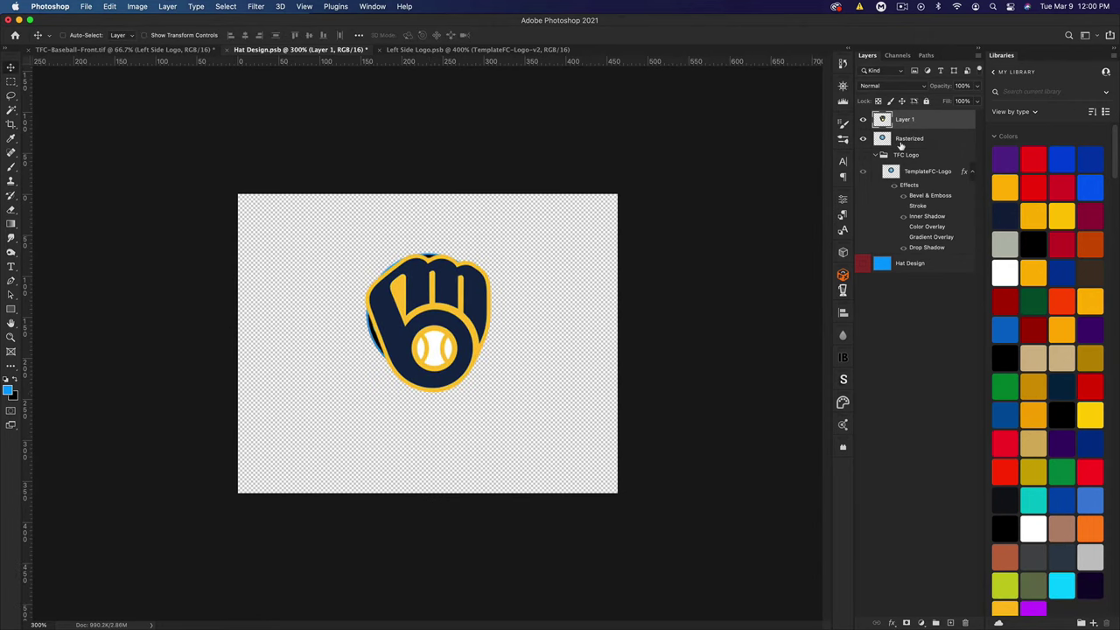
Delete the Rasterized TFC badge layer beneath the glove logo and save the Hat Design document.
click(886, 138)
key(BackSpace)
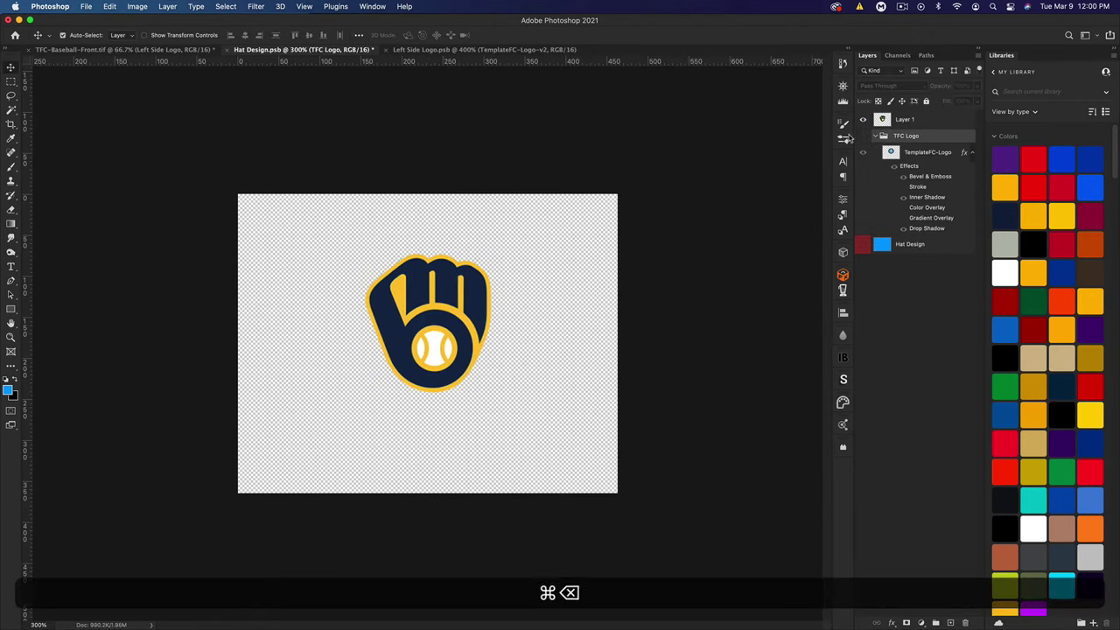
key(super+s)
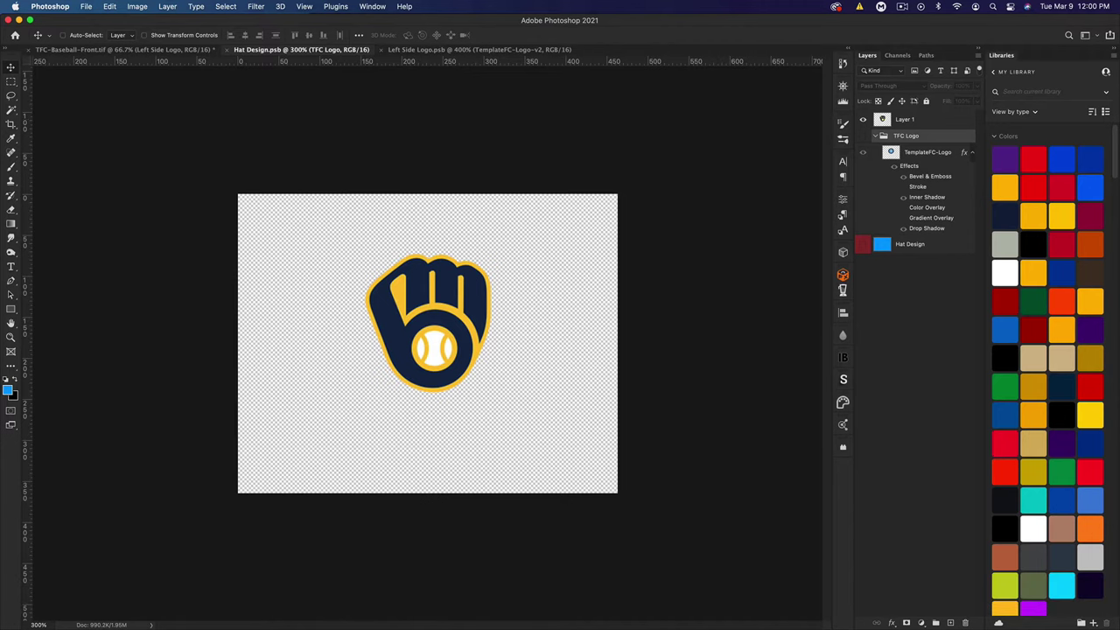
Switch to Finder and open the TFC-Baseball-Front-Hat mockup from the Baseball Mockup folder.
key(super+Tab)
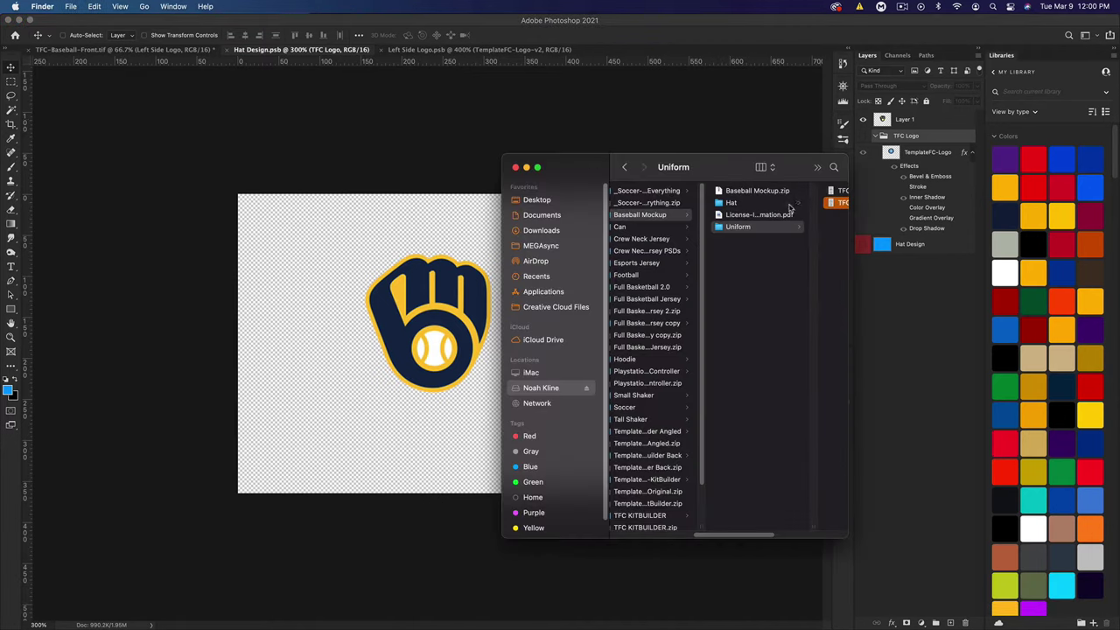
click(790, 203)
double_click(784, 203)
key(super+equal)
key(super+equal)
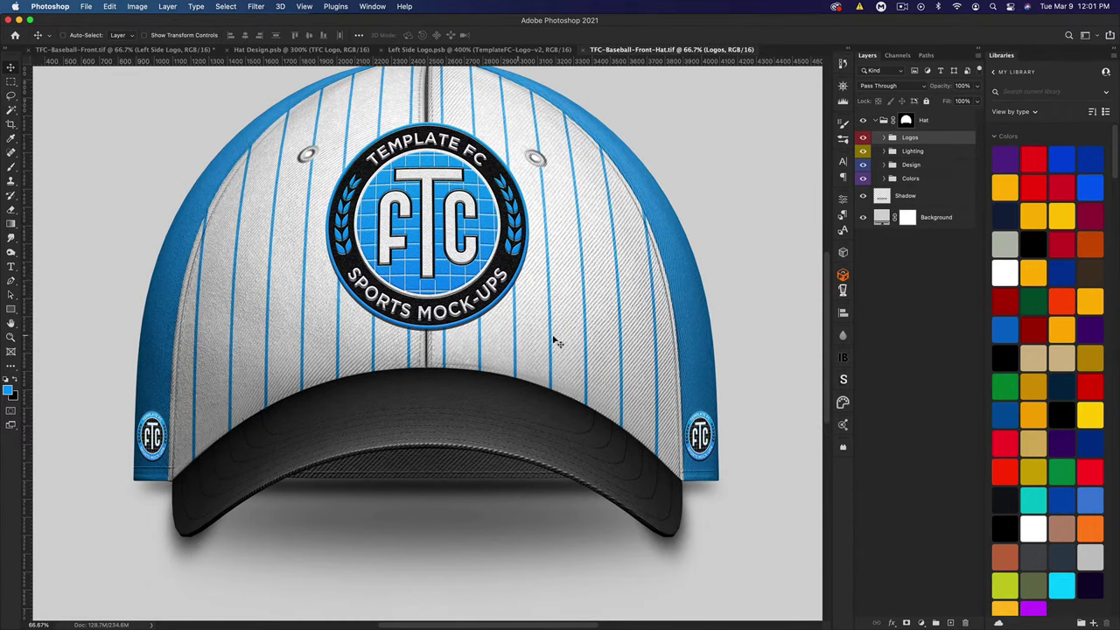
Open the hat mockup's Hat Design smart object and examine the layers and effects in its TFC Logo group, with the Rasterized layer hidden.
click(884, 137)
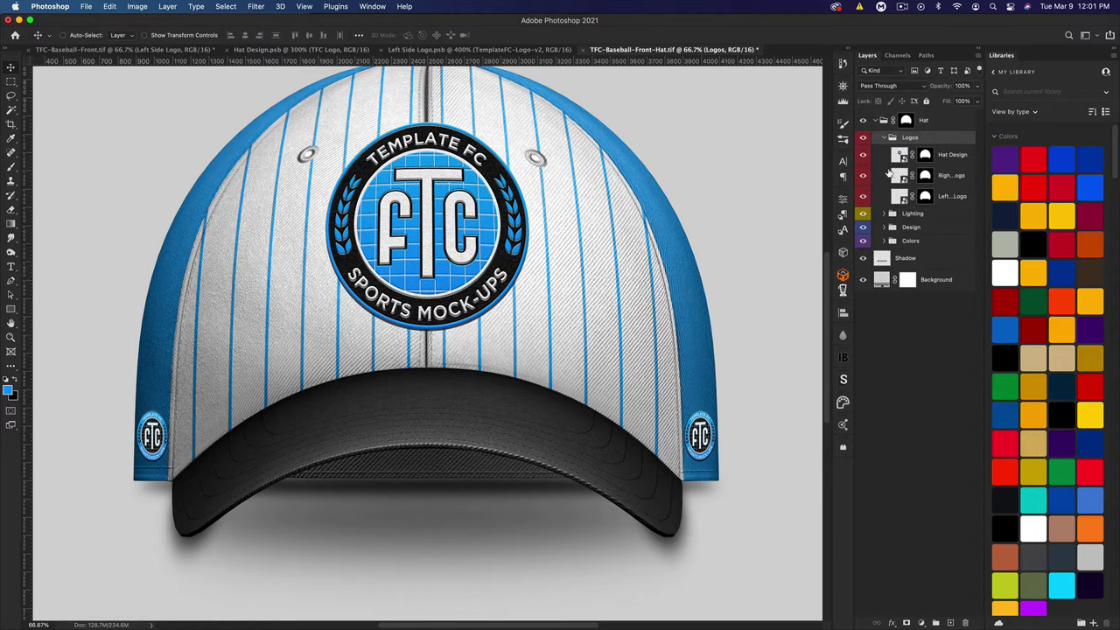
click(902, 157)
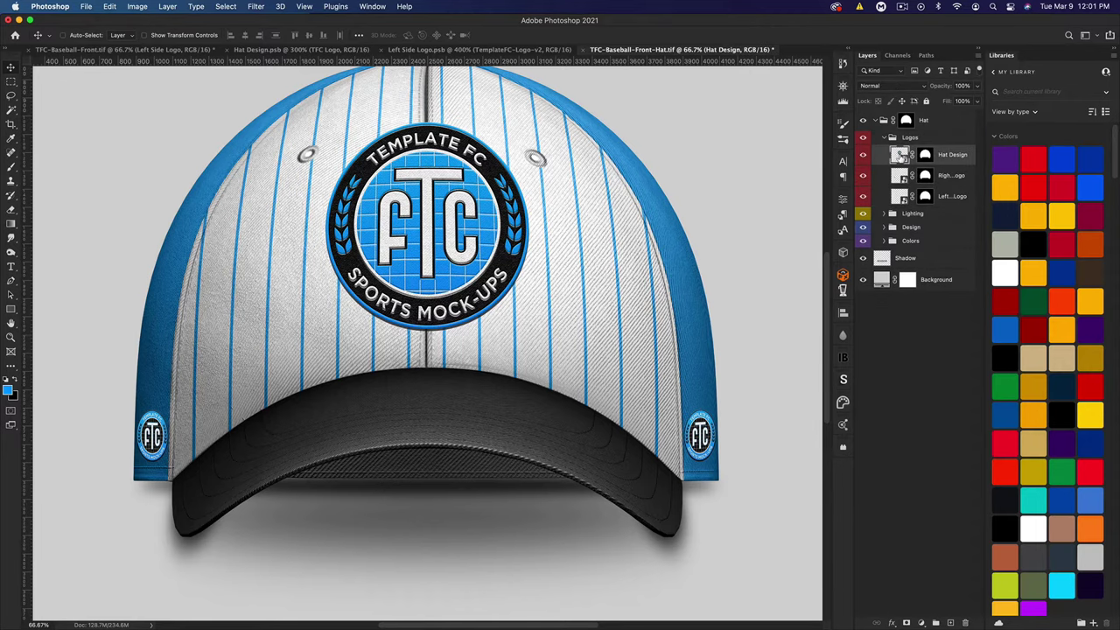
double_click(902, 155)
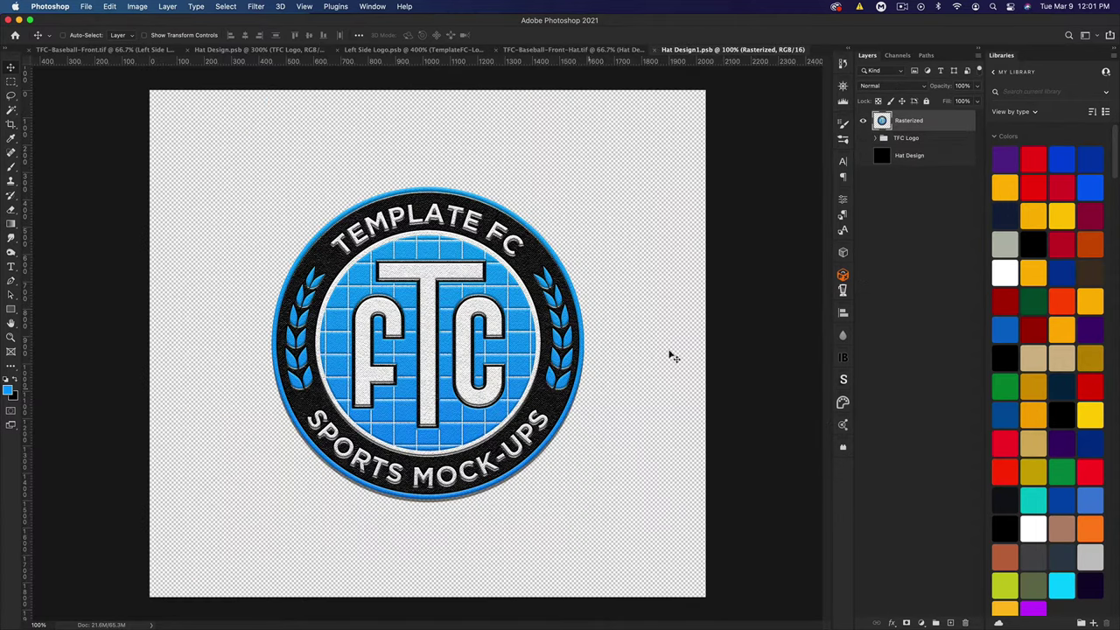
click(863, 120)
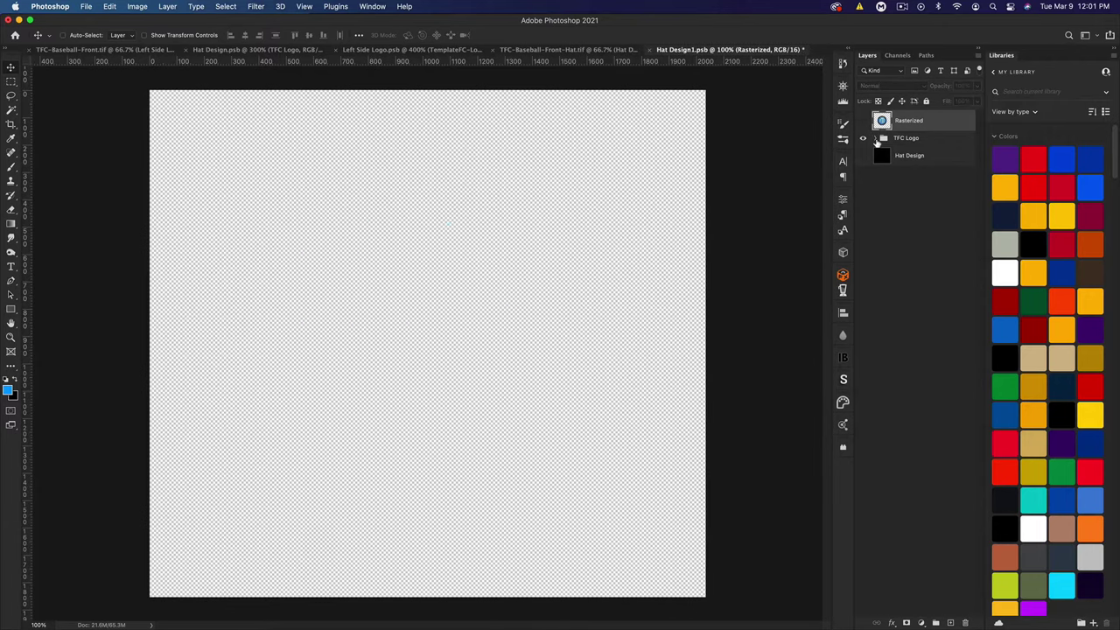
click(876, 138)
click(863, 137)
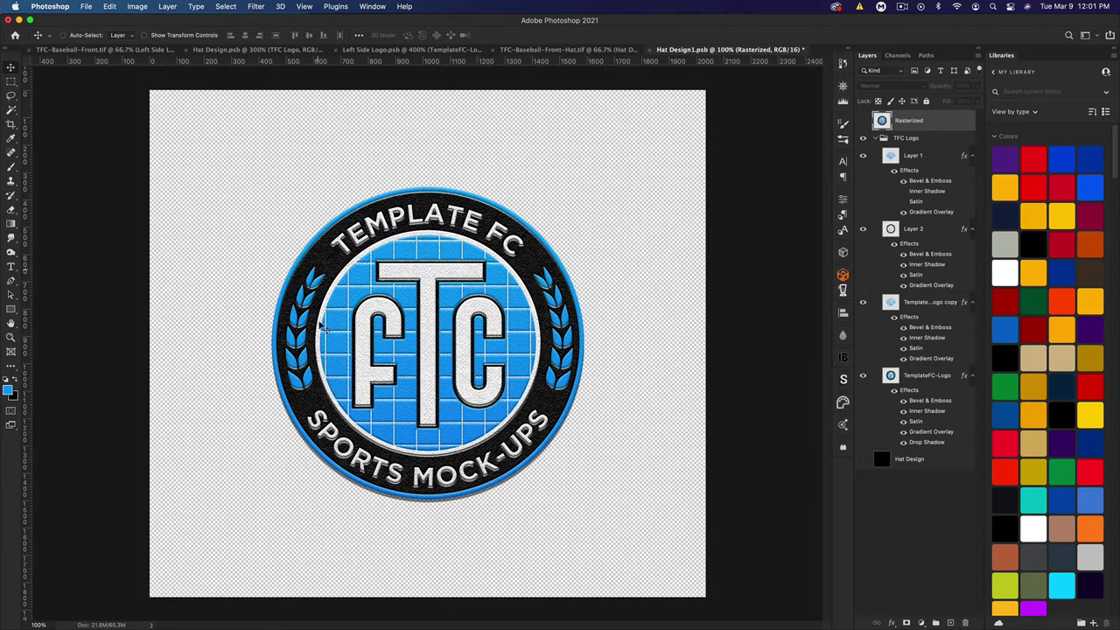
Close Hat Design1.psb and the Front-Hat mockup without saving, and check the cap logo on the TFC-Baseball-Front mockup before returning to Hat Design.
click(652, 50)
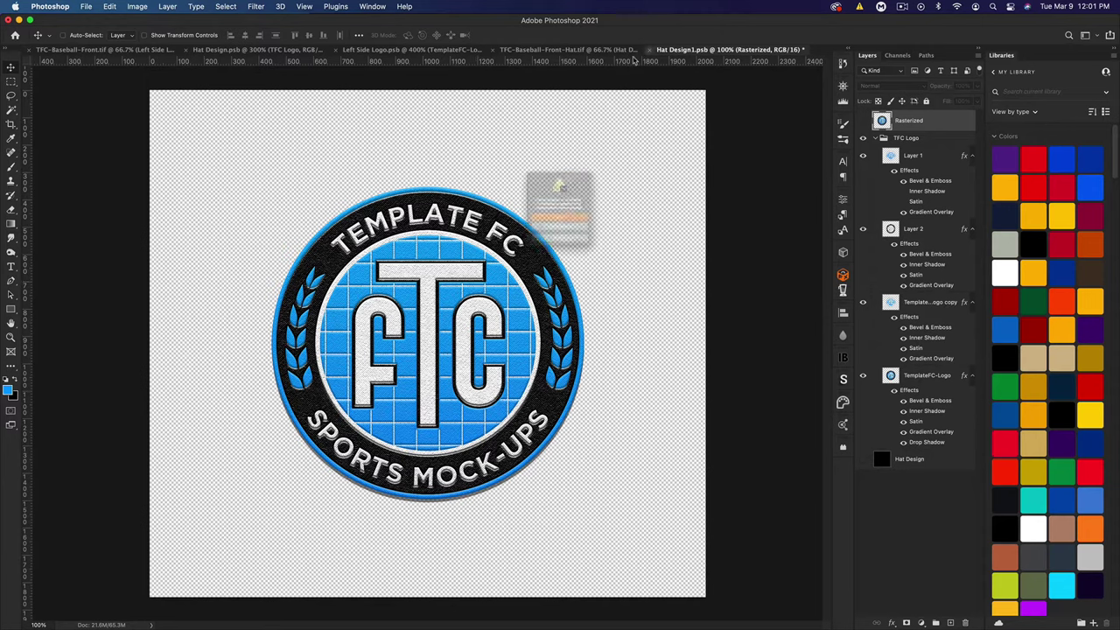
click(530, 249)
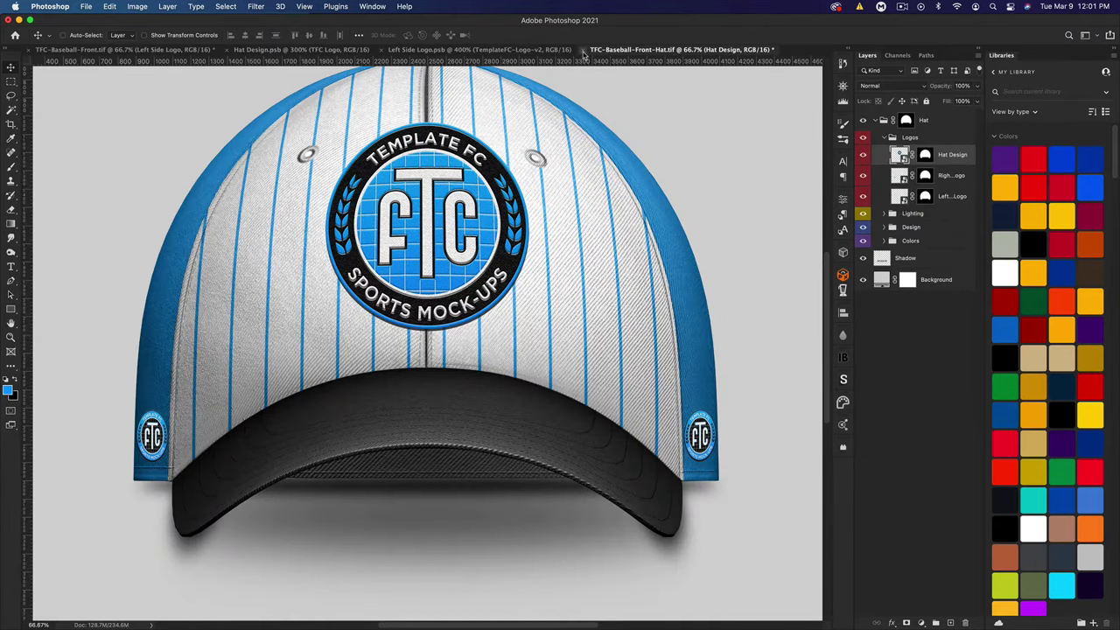
click(585, 50)
click(517, 257)
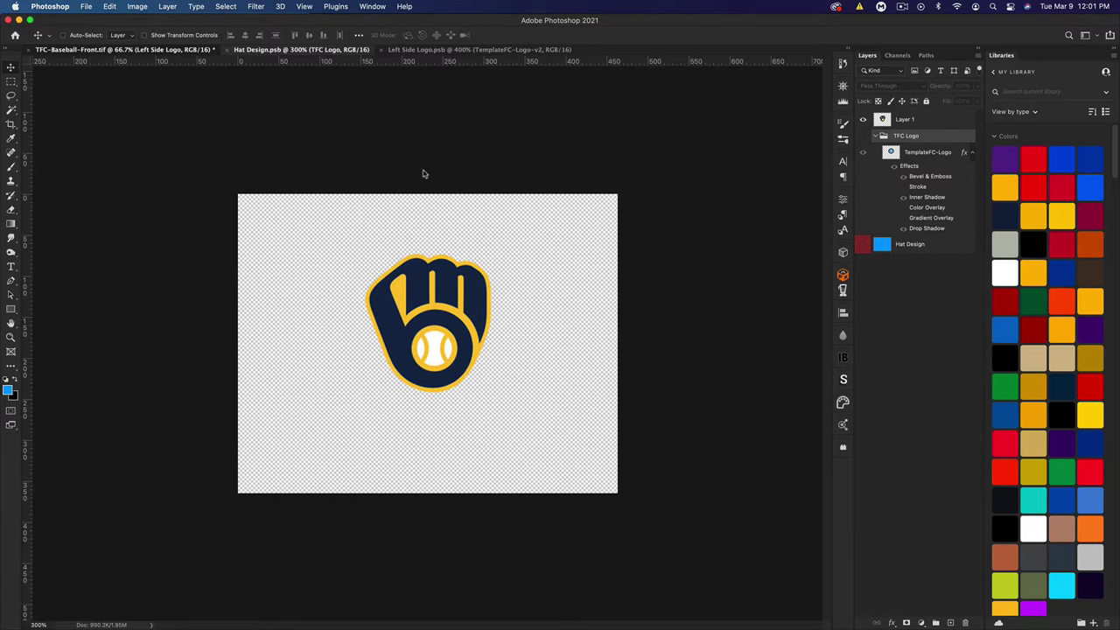
click(123, 50)
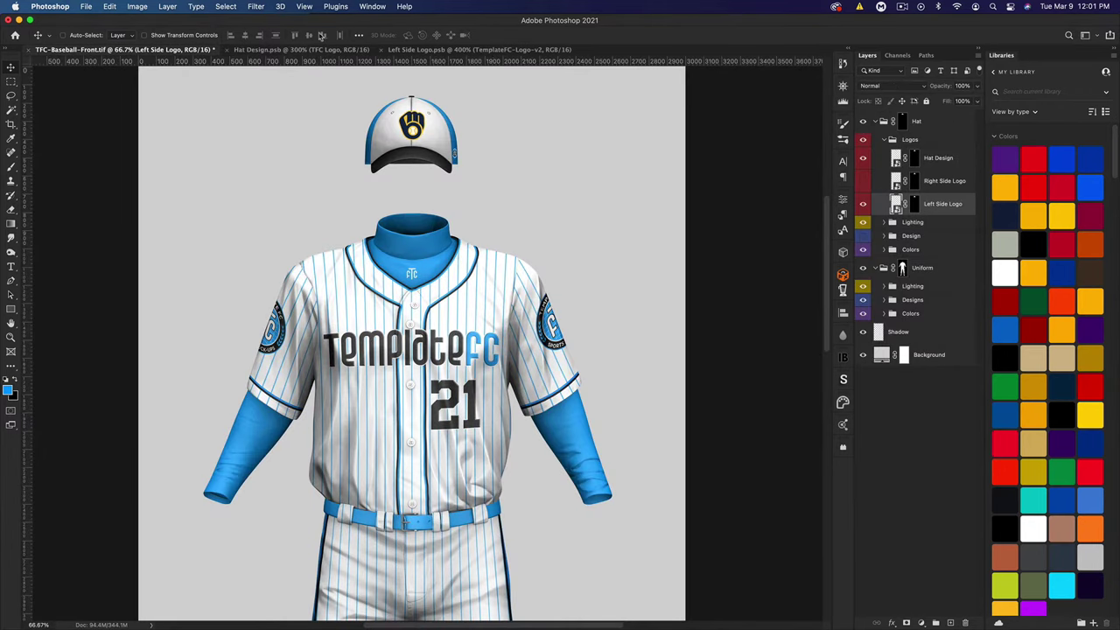
click(317, 50)
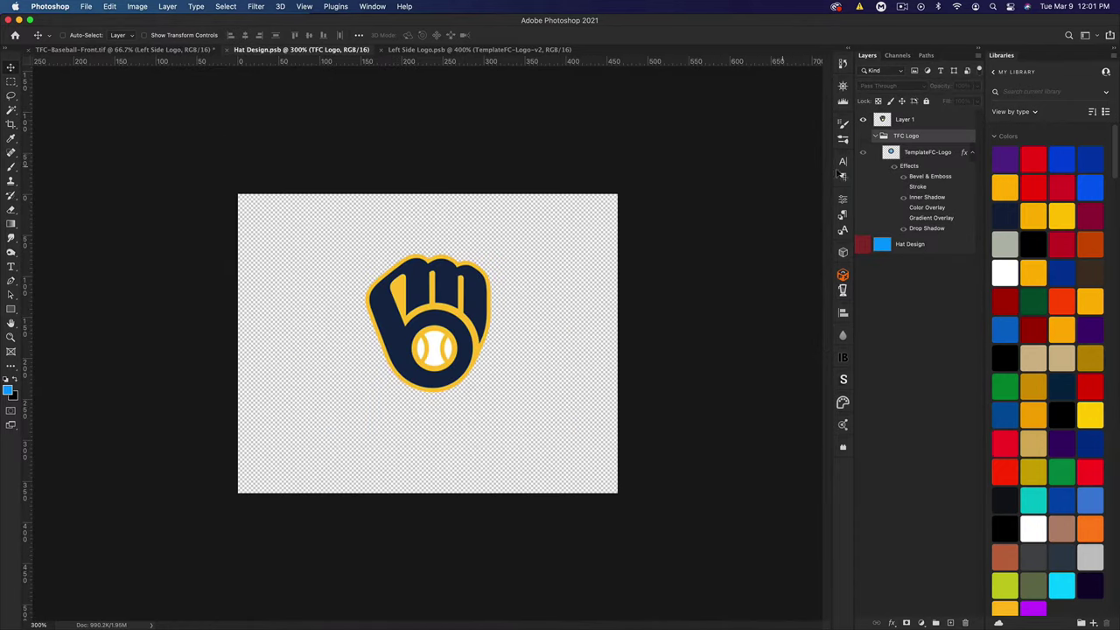
Apply a Bevel & Emboss style to the glove logo layer with an Inner Bevel and a size of 8 px.
click(940, 121)
key(space)
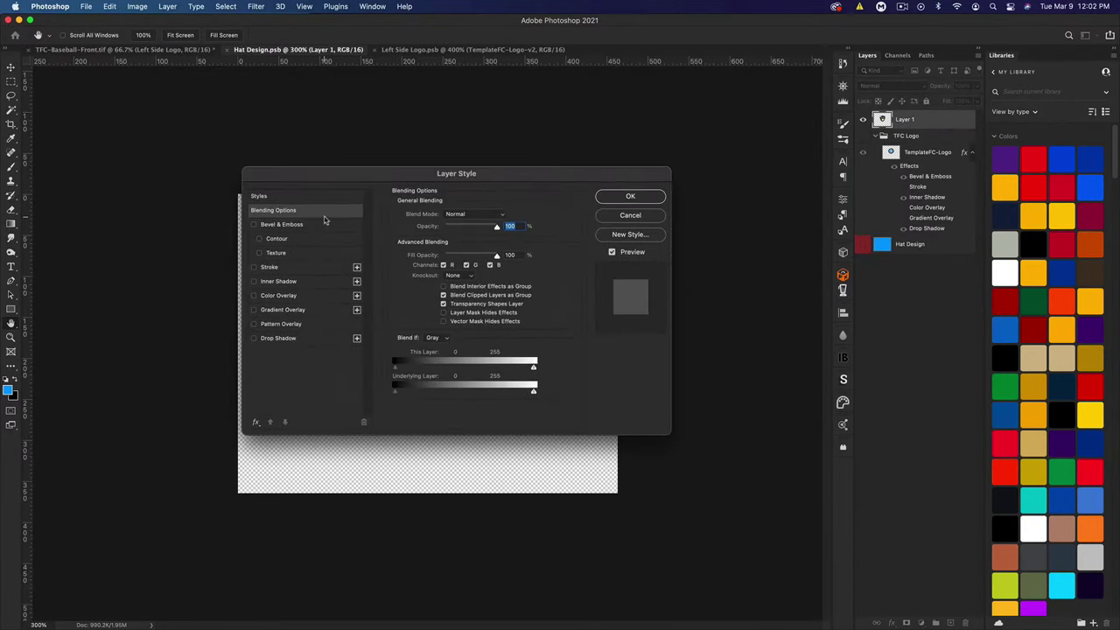
click(323, 227)
drag(306, 173, 600, 183)
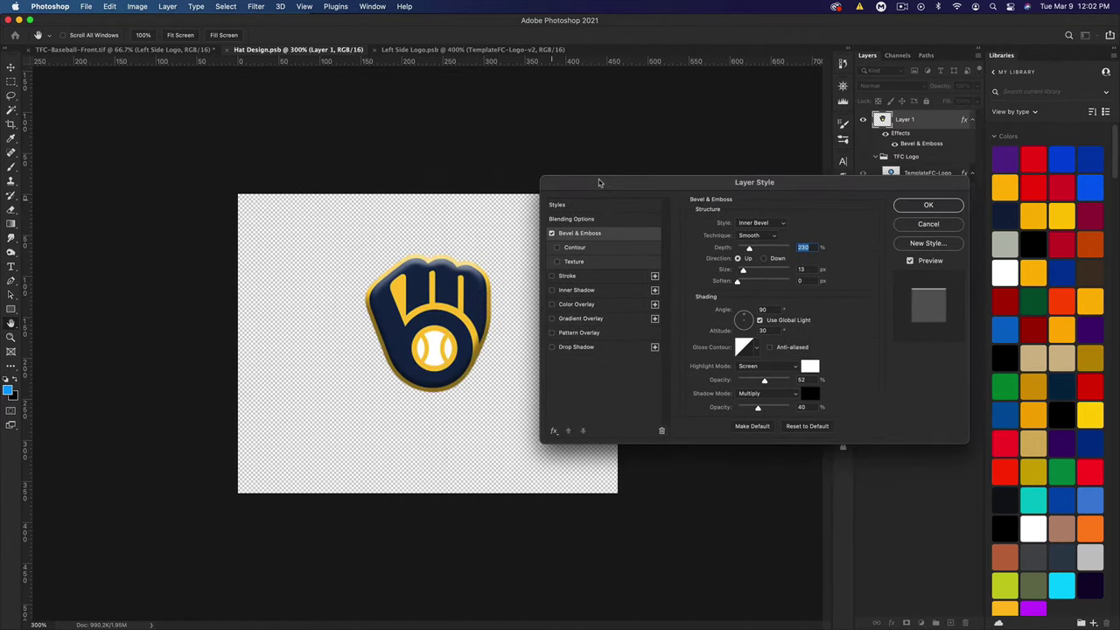
drag(744, 274, 742, 272)
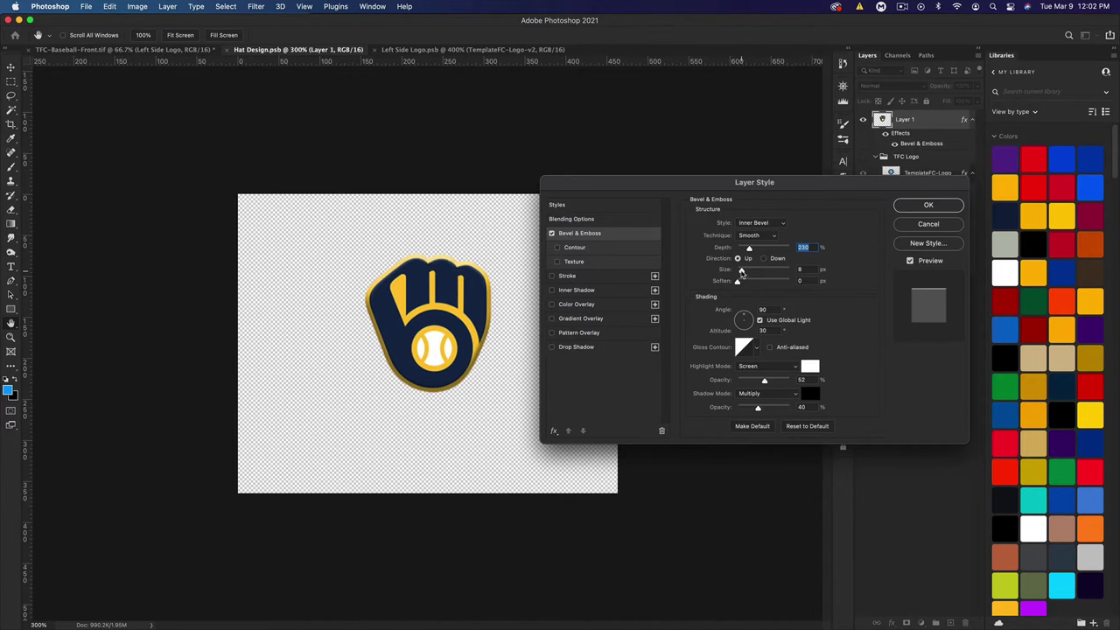
click(929, 204)
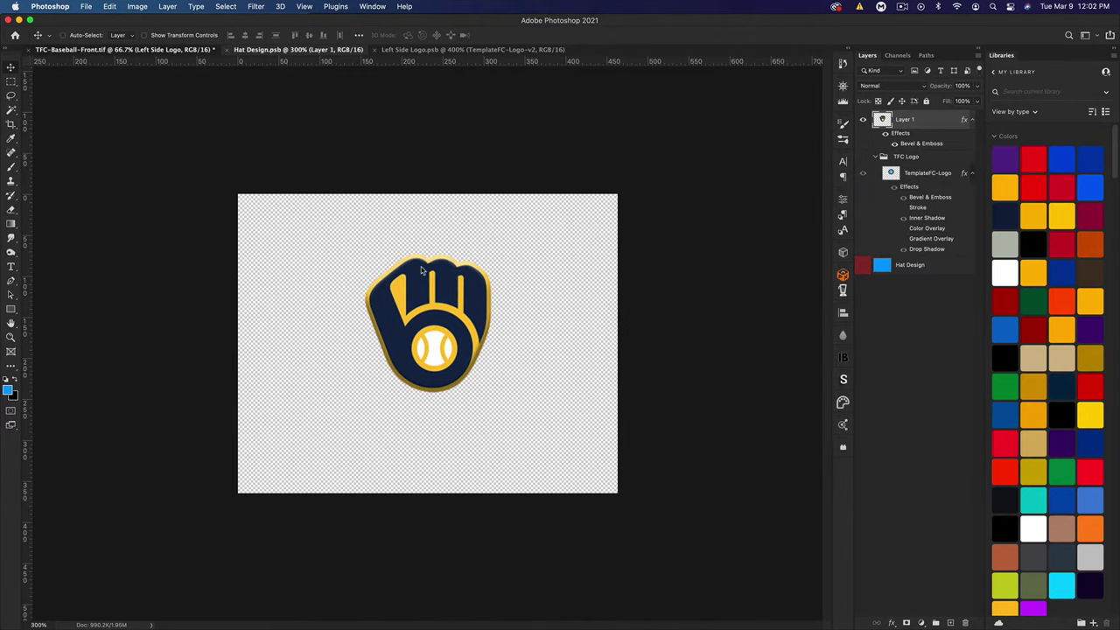
key(ctrl+shift+Tab)
key(ctrl+Tab)
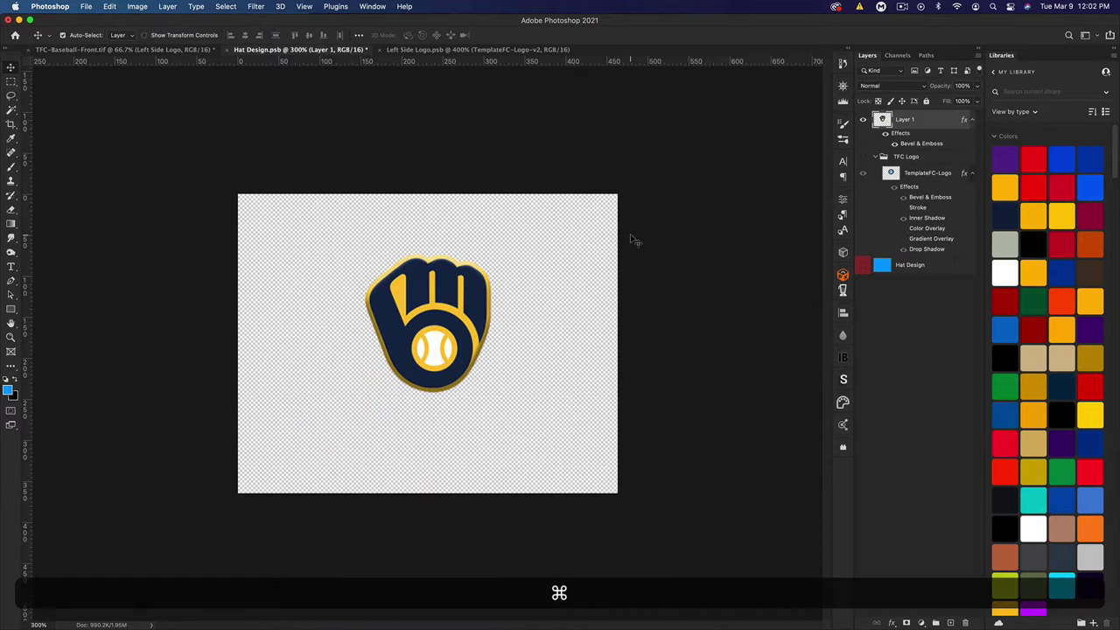
Hide the glove logo's layer effects and sample its navy (#13274a) as the foreground color.
key(super+equal)
key(super+equal)
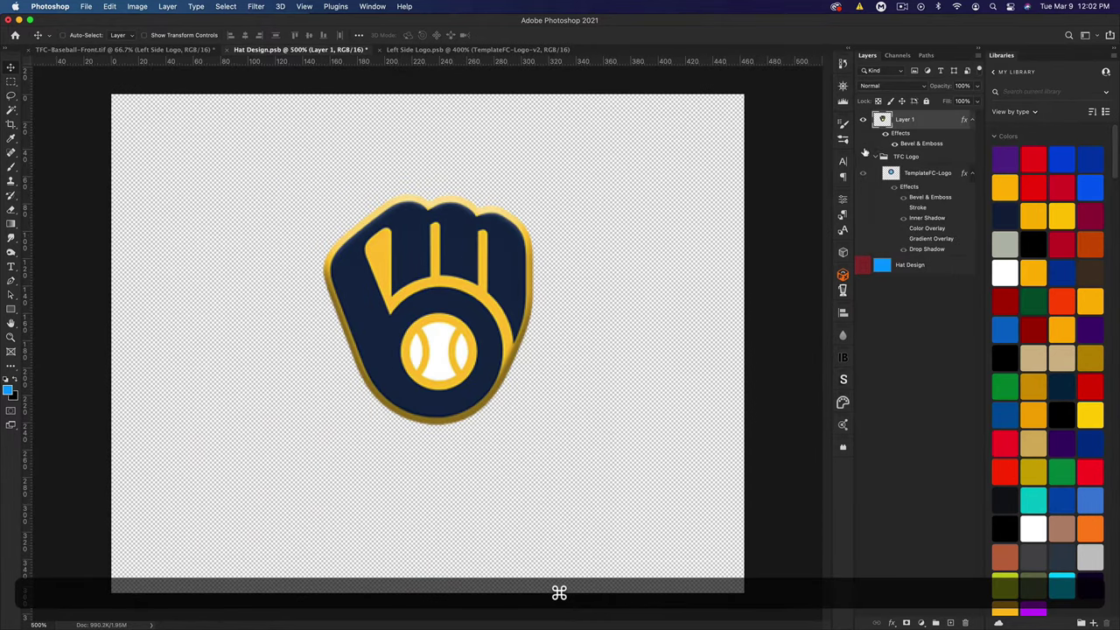
click(886, 133)
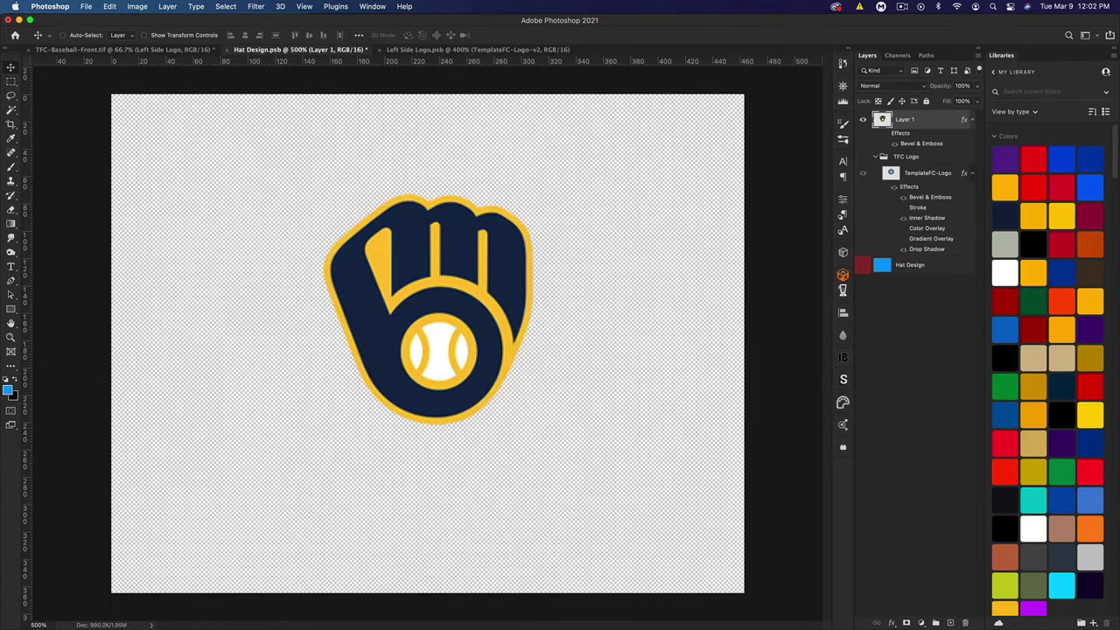
click(7, 390)
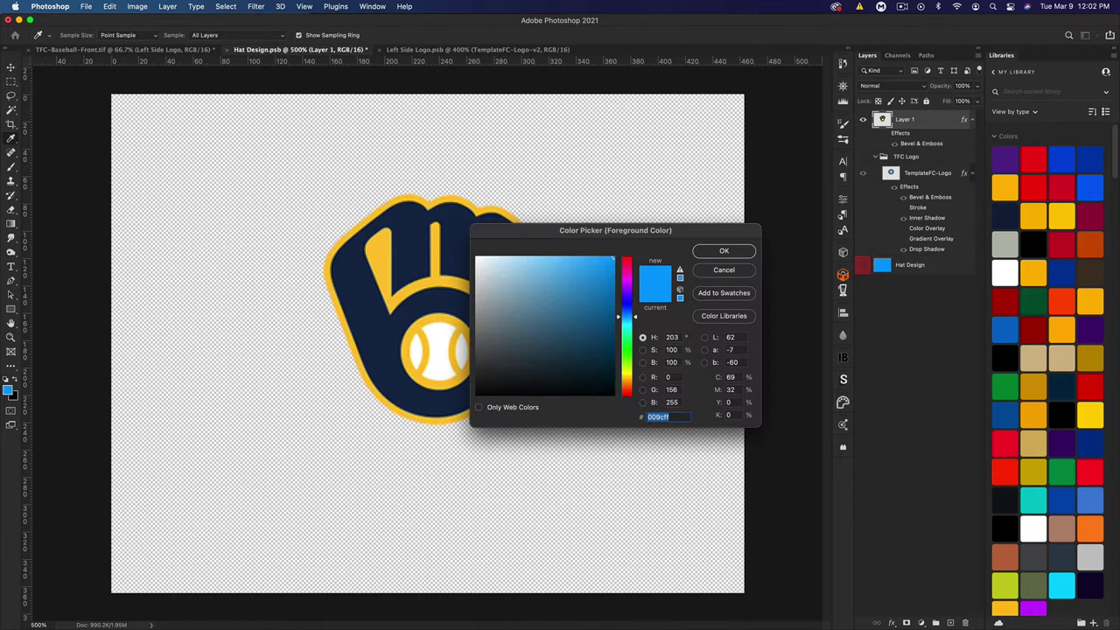
click(367, 311)
click(719, 249)
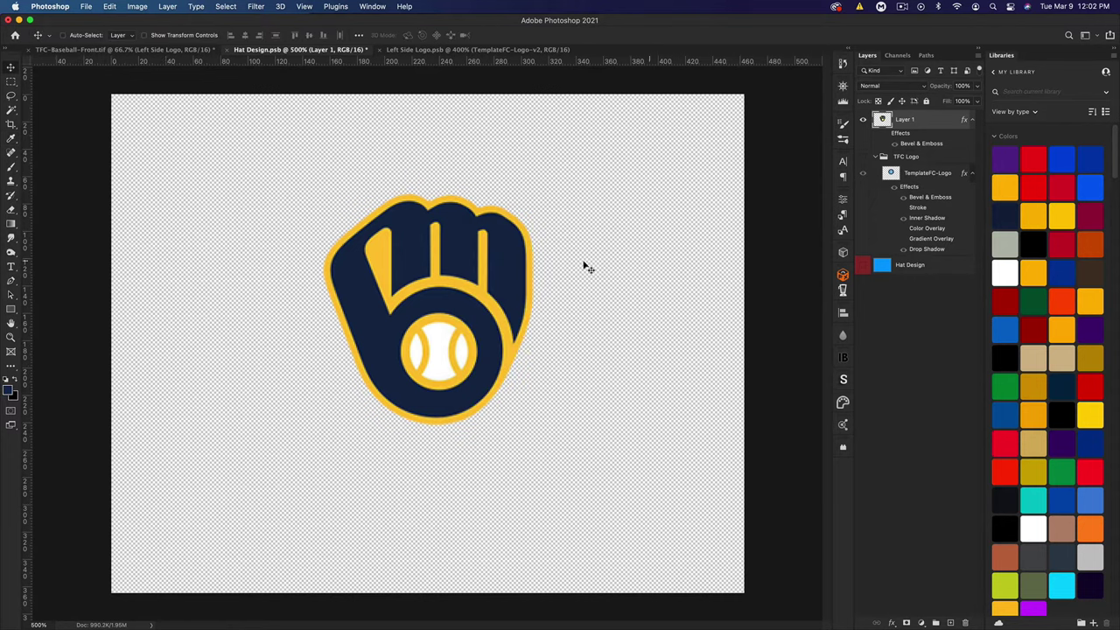
Sample the glove logo's yellow as the background color.
click(14, 398)
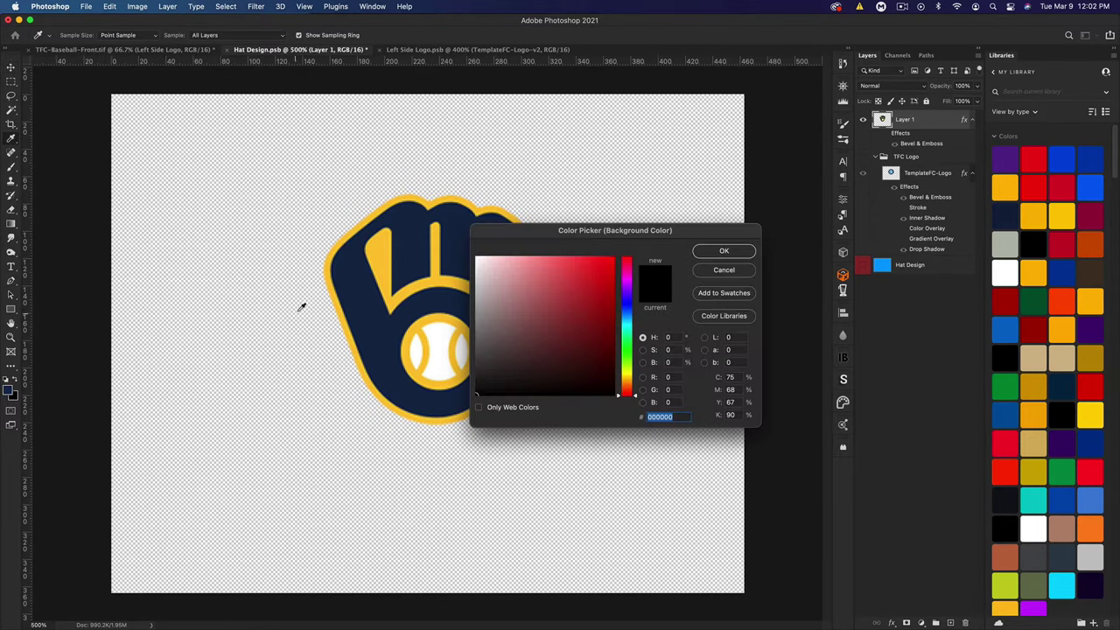
click(394, 248)
click(725, 252)
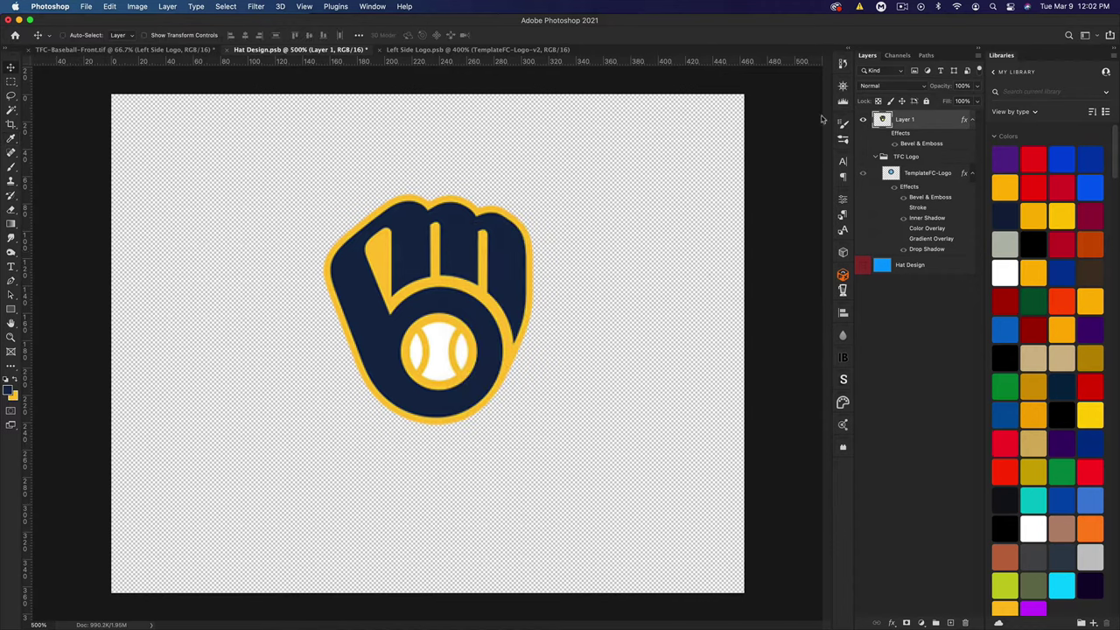
Add the navy foreground color to the swatches and current library under the name Brewers Blue.
click(383, 4)
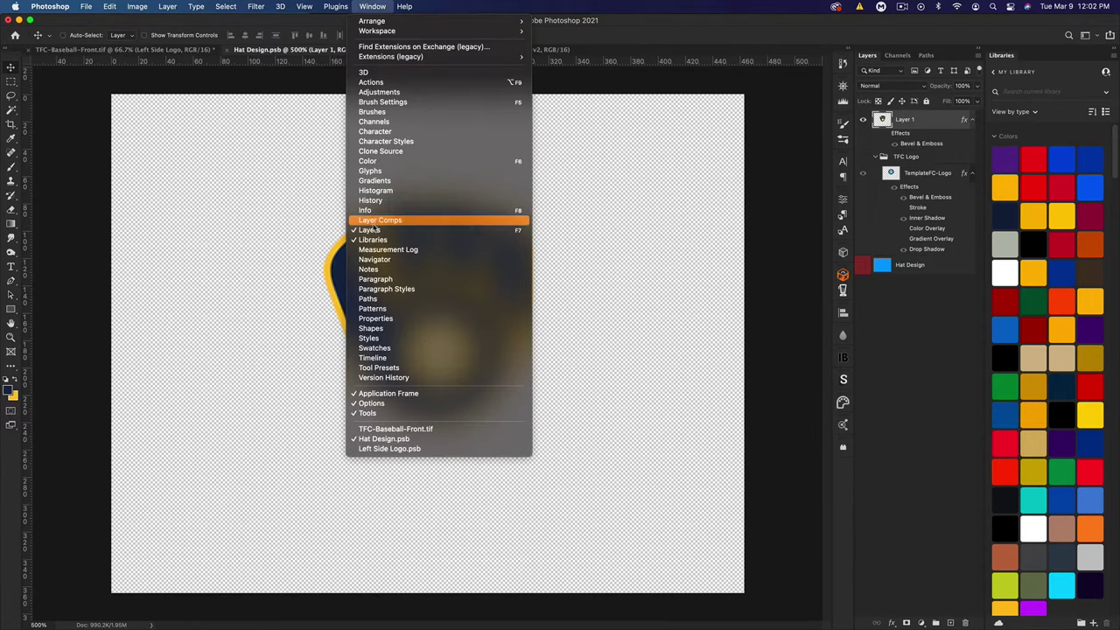
click(379, 5)
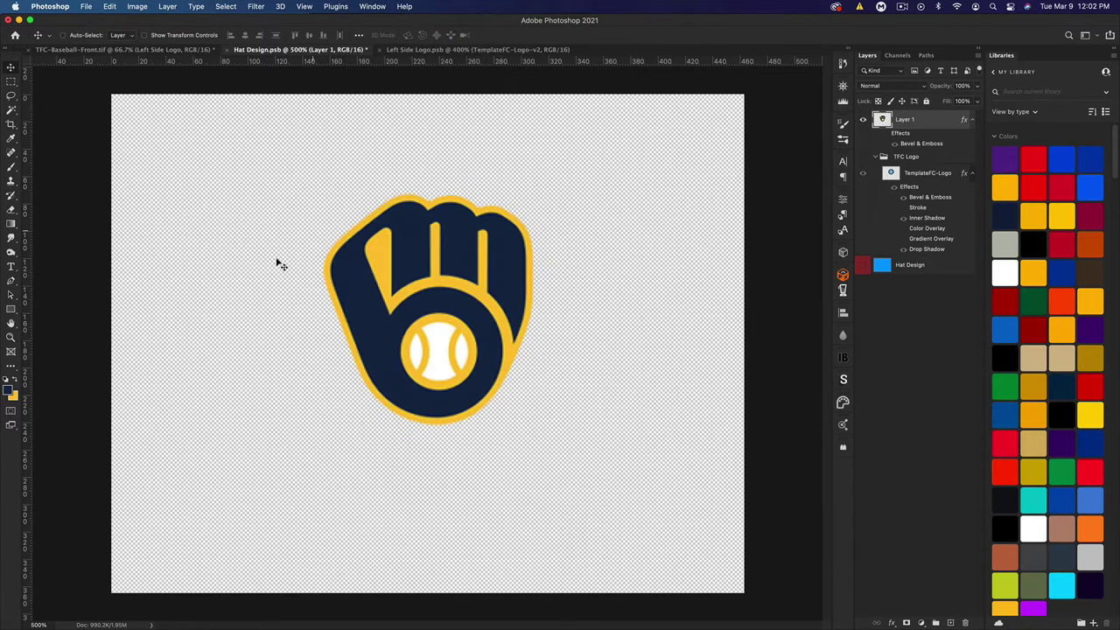
click(12, 395)
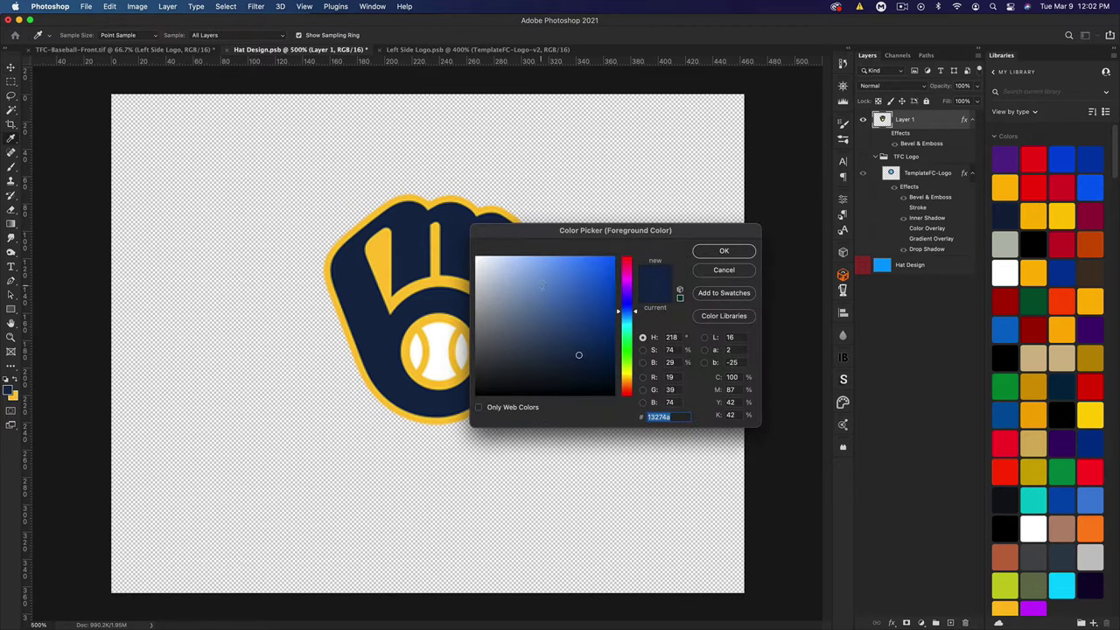
key(Escape)
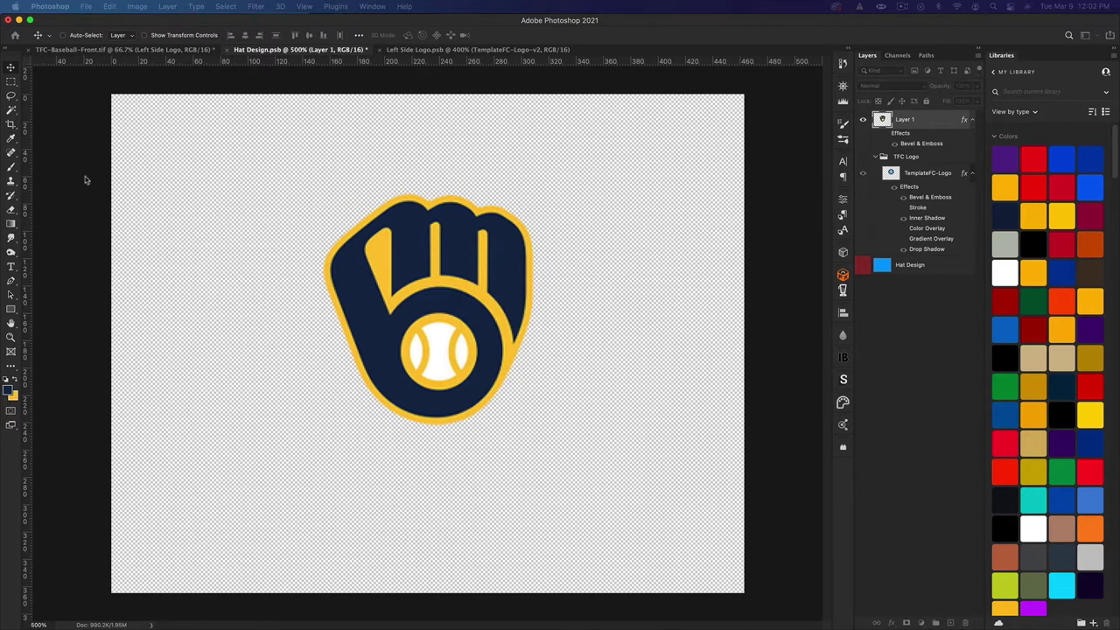
text(Brewers)
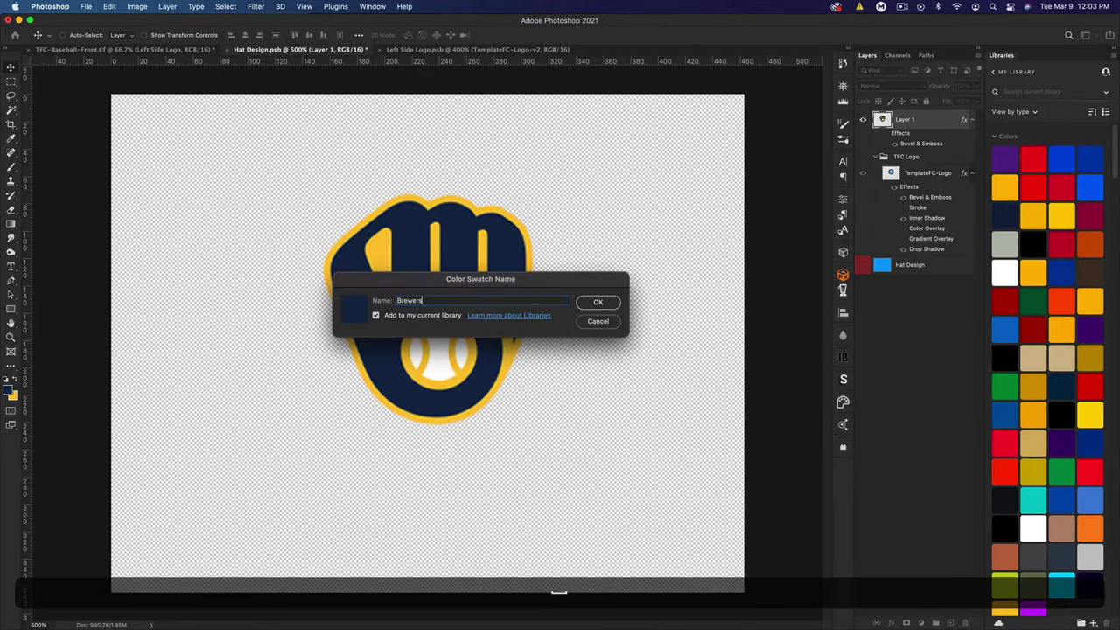
text( Blue)
key(Return)
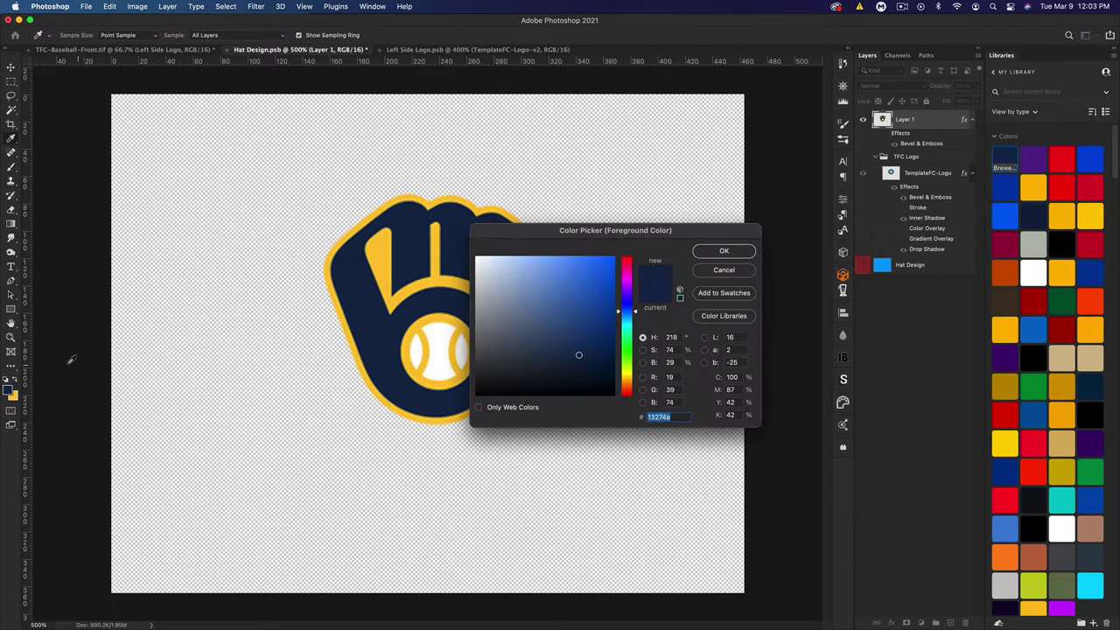
Sample the yellow (#ffc432) as the foreground color and add it to the swatches and current library as Brewers Yellow.
click(14, 400)
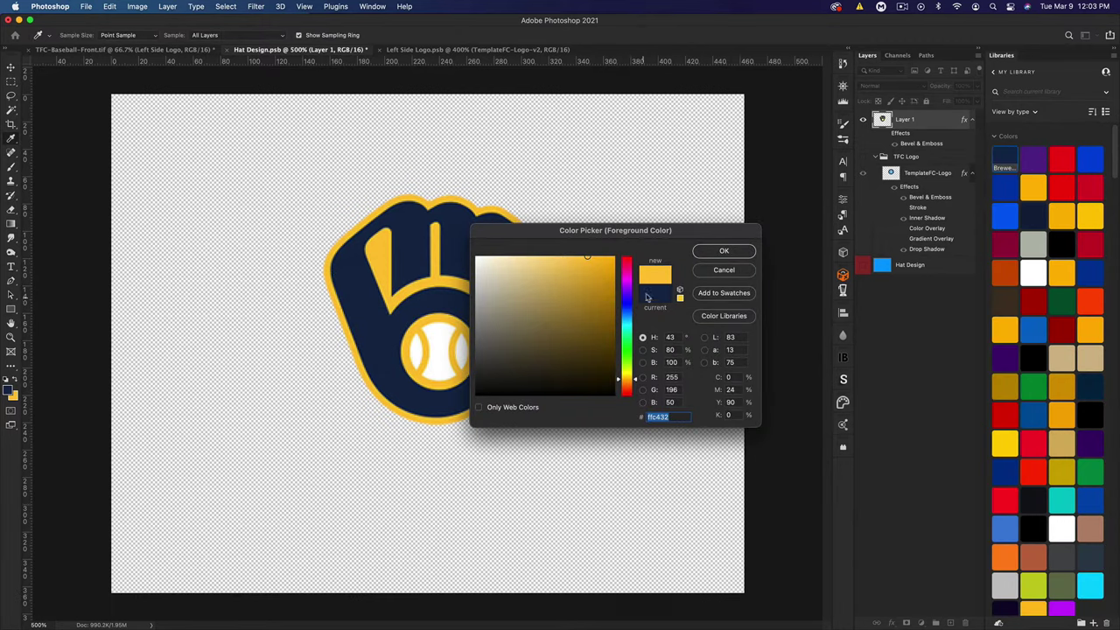
click(713, 294)
text(Brewers)
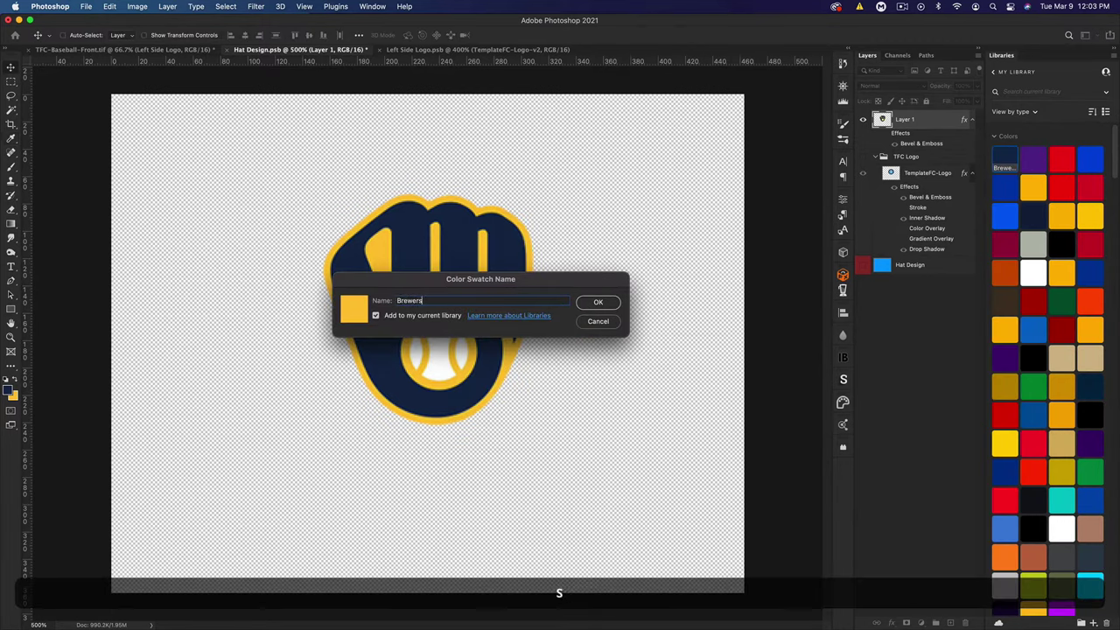
text( Yellow)
key(Return)
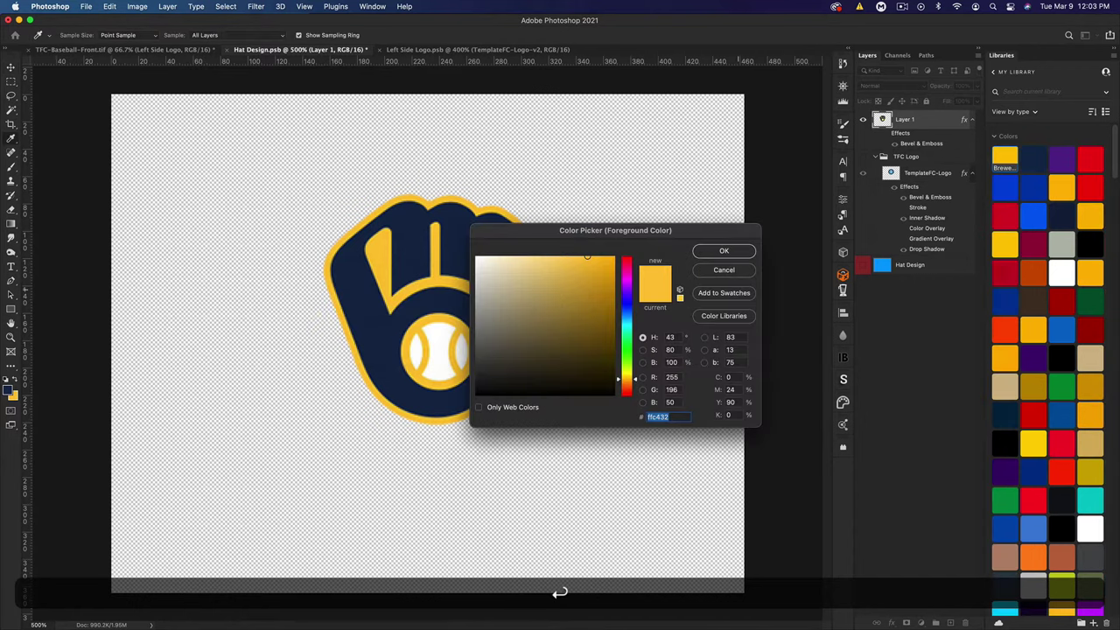
click(724, 250)
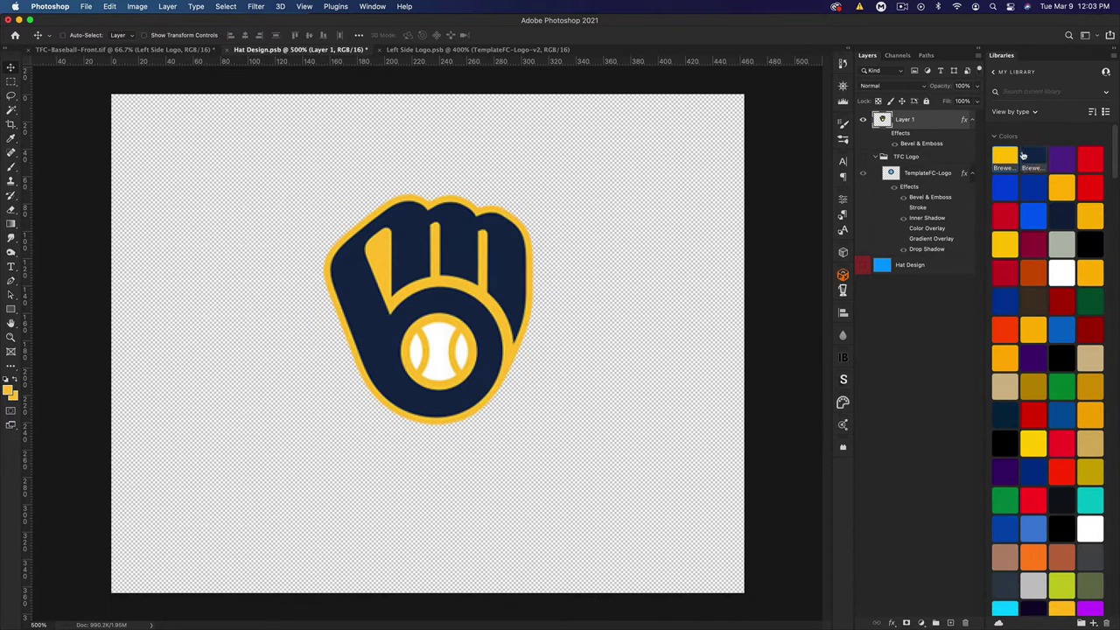
Show the glove logo's layer effects again and save the hat design document.
click(885, 133)
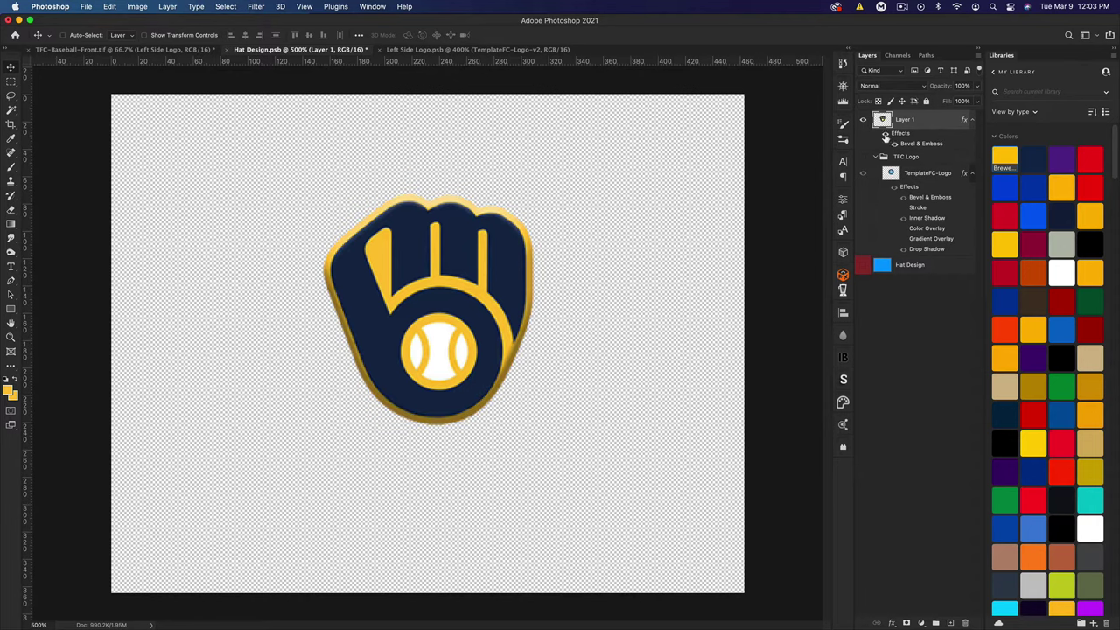
key(super+s)
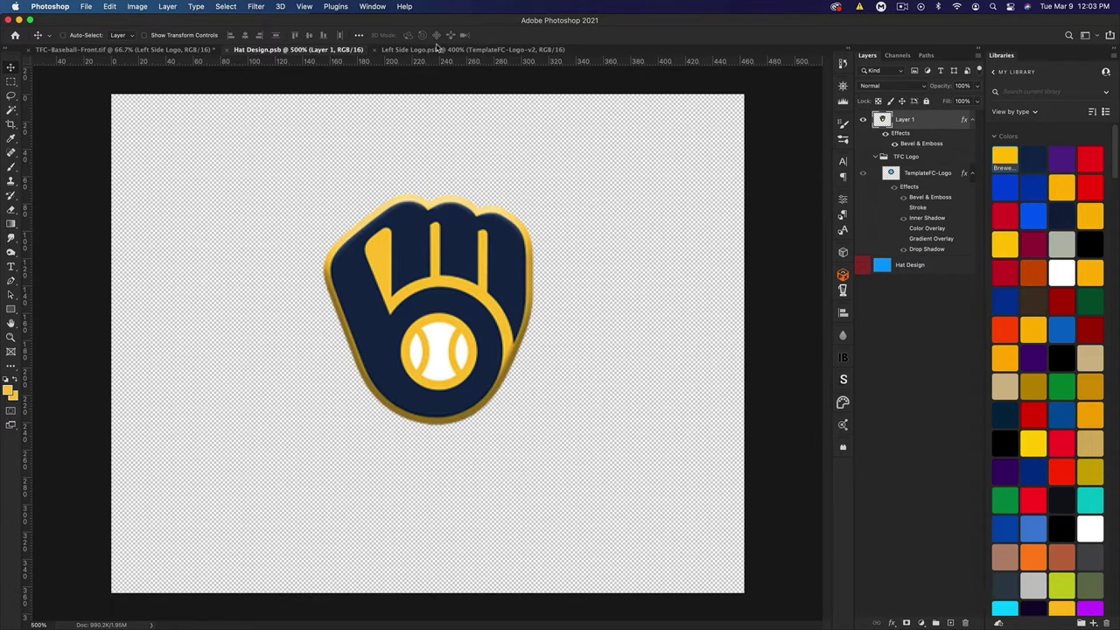
Paste the MLB logo into Left Side Logo.psb, centre it on the canvas and hide the TemplateFC-Logo-v2 layer.
click(431, 50)
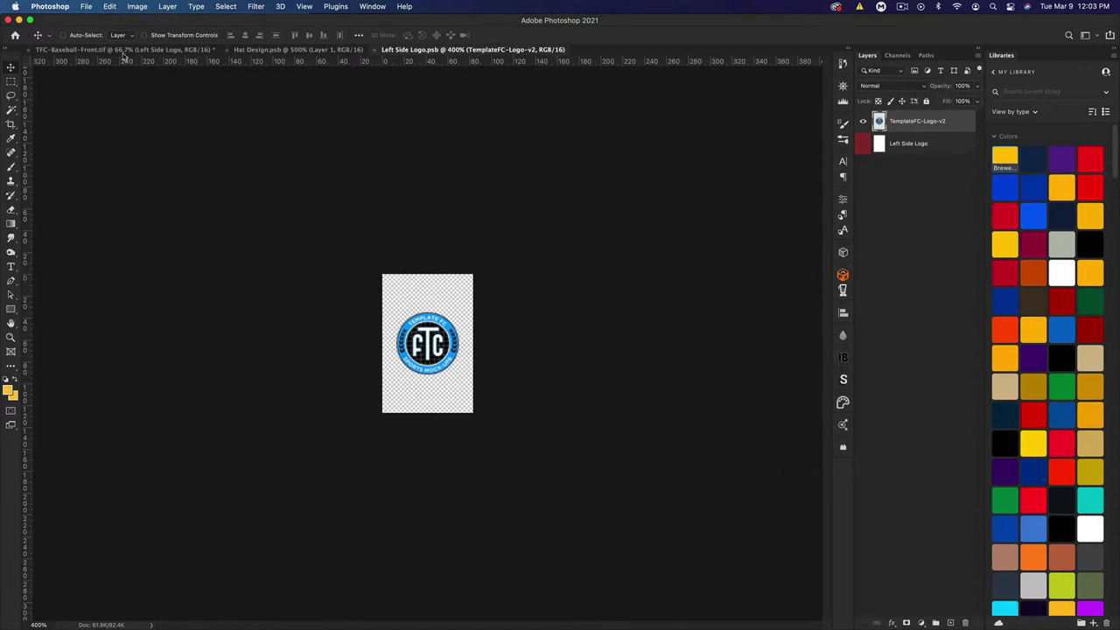
key(super+v)
scroll(437, 330, down, 3)
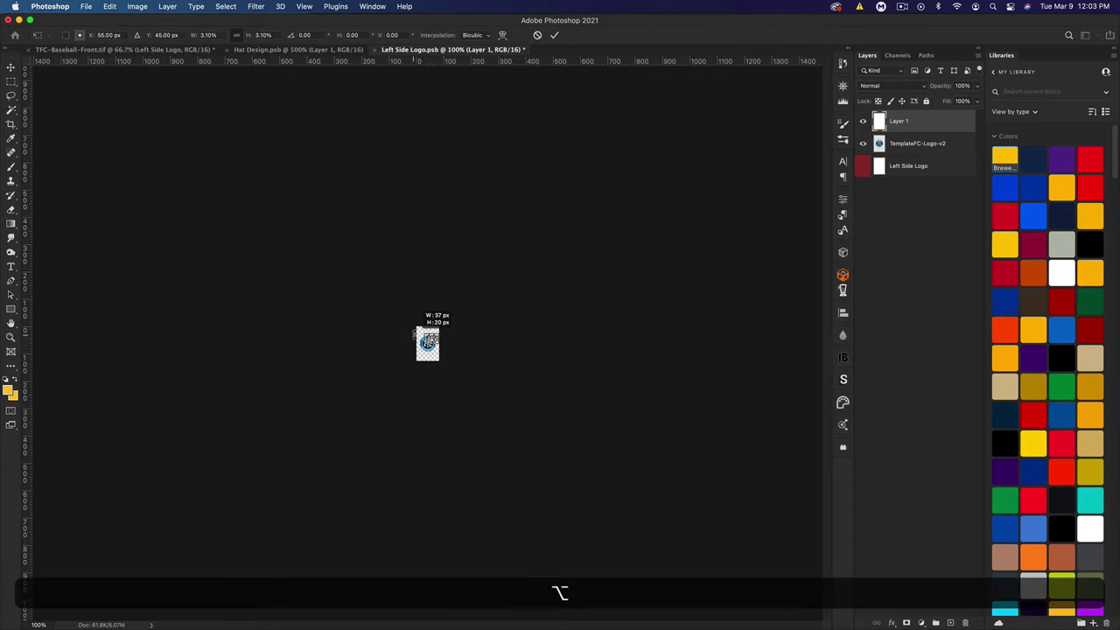
key(super+t)
key(super+equal)
key(super+equal)
key(super+equal)
key(super+equal)
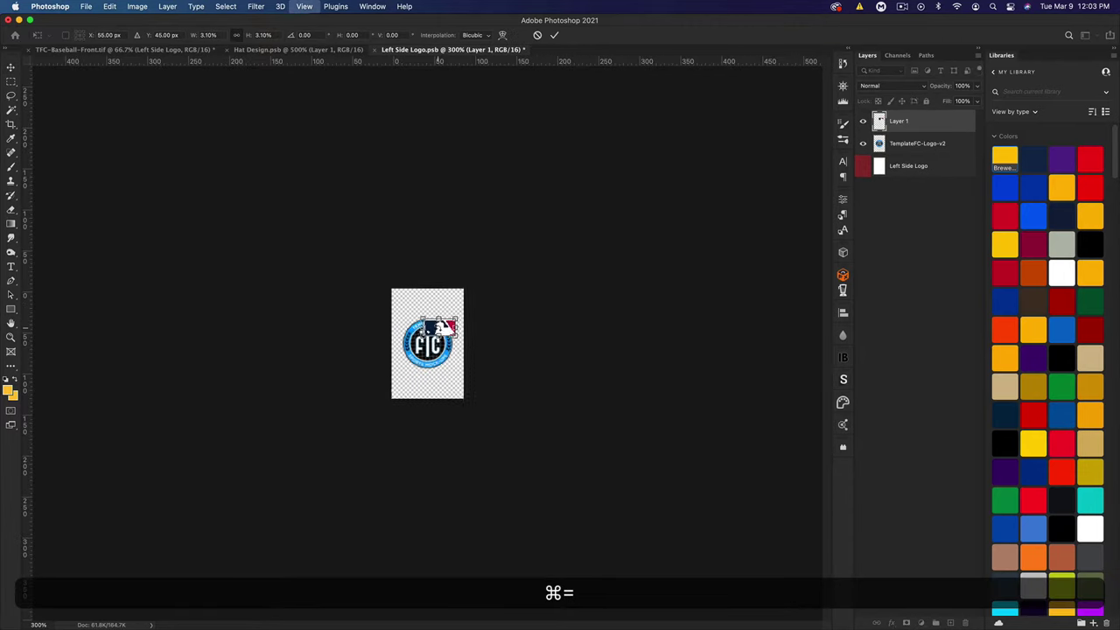
drag(429, 322, 410, 347)
key(Return)
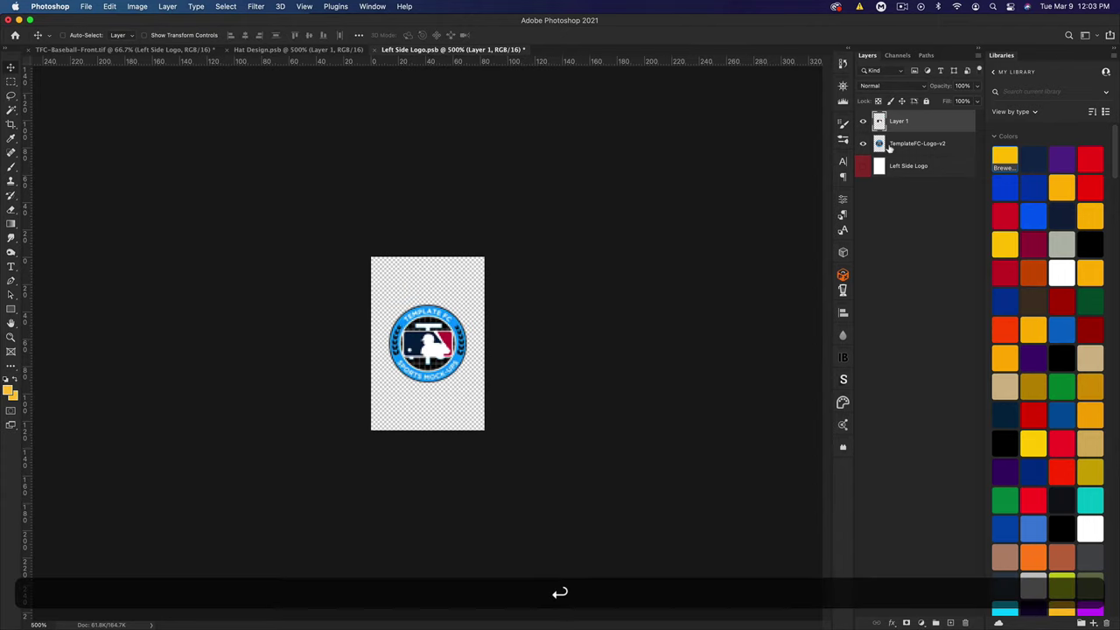
click(863, 144)
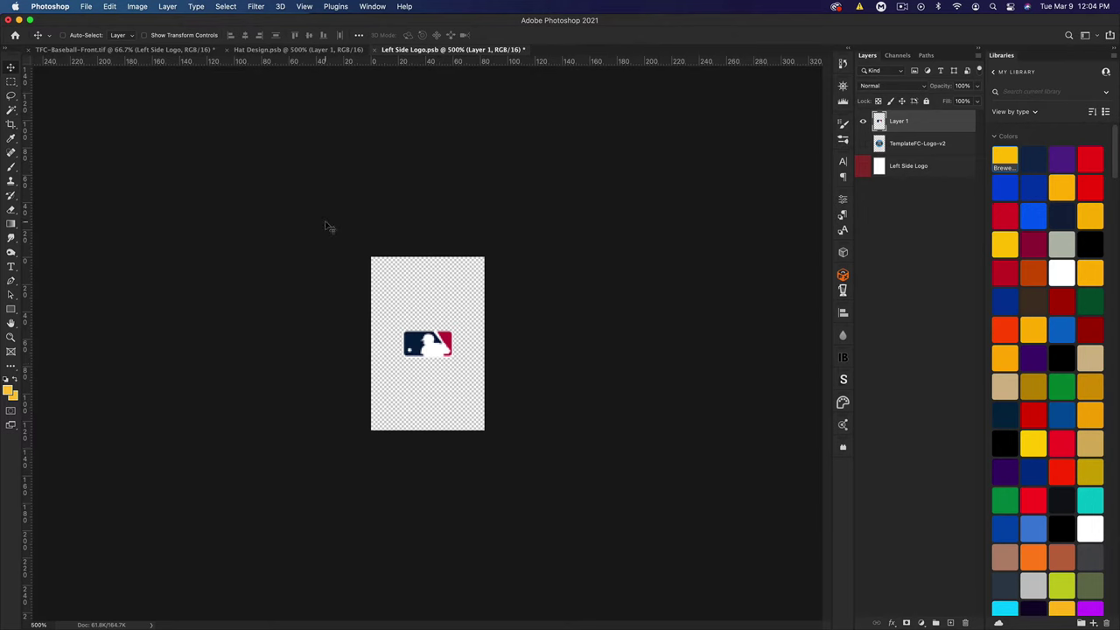
In TFC-Baseball-Front.tif, recolor the hat's Base layer with the Brewers Blue library color.
click(140, 50)
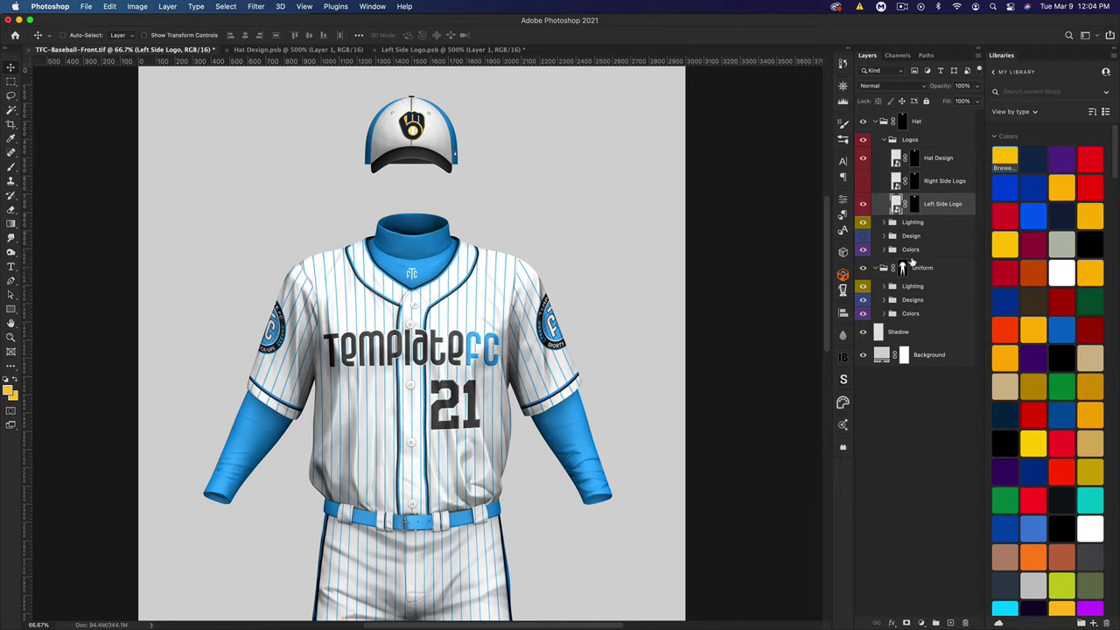
click(887, 251)
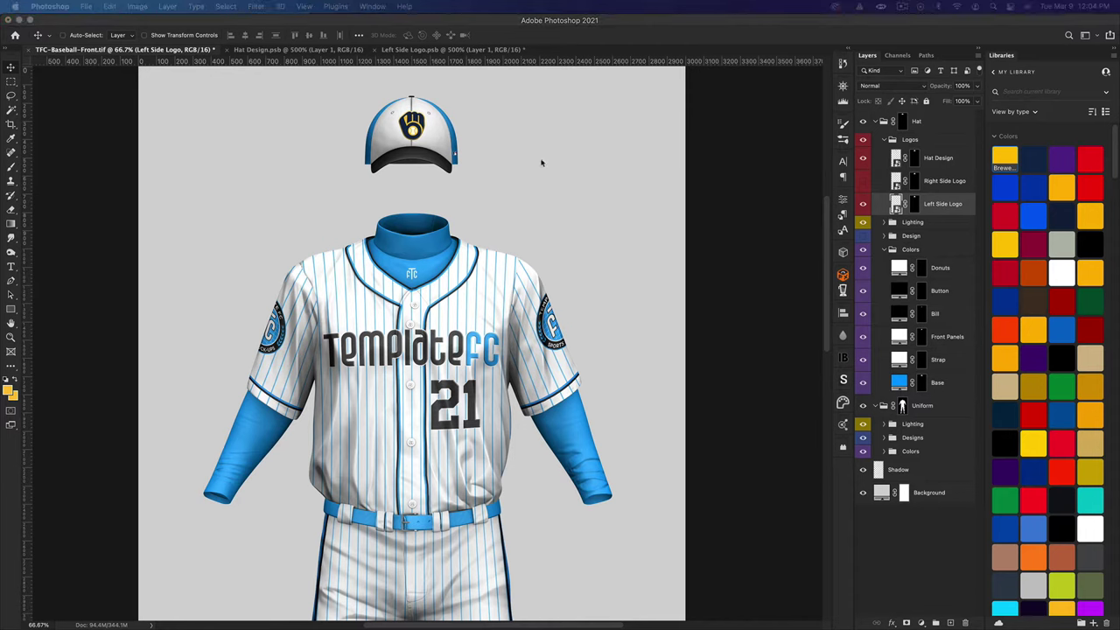
click(846, 28)
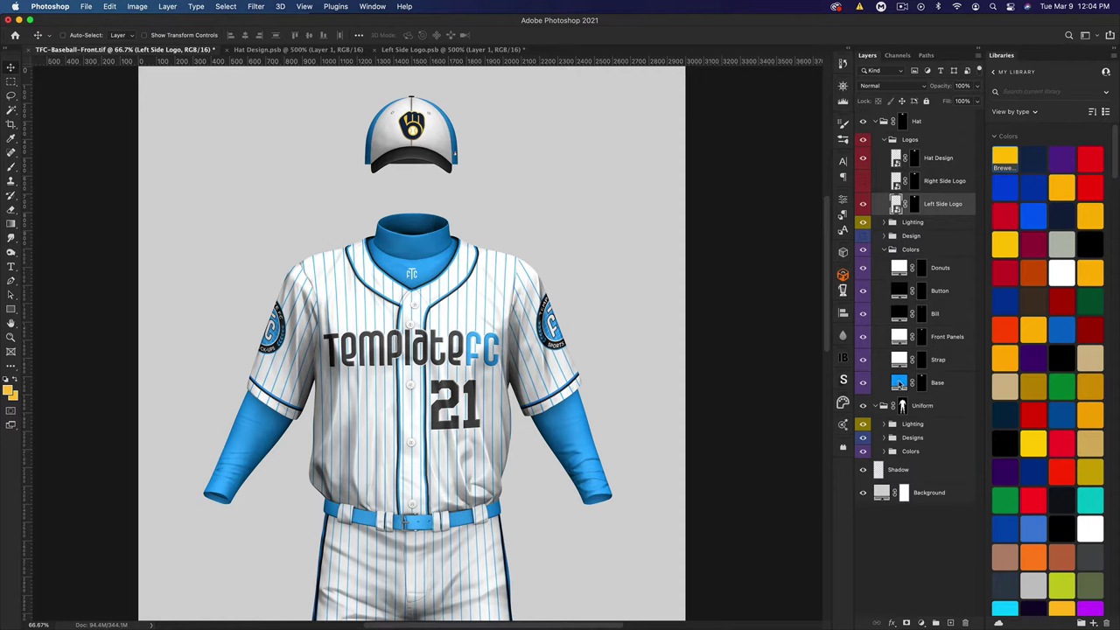
click(900, 383)
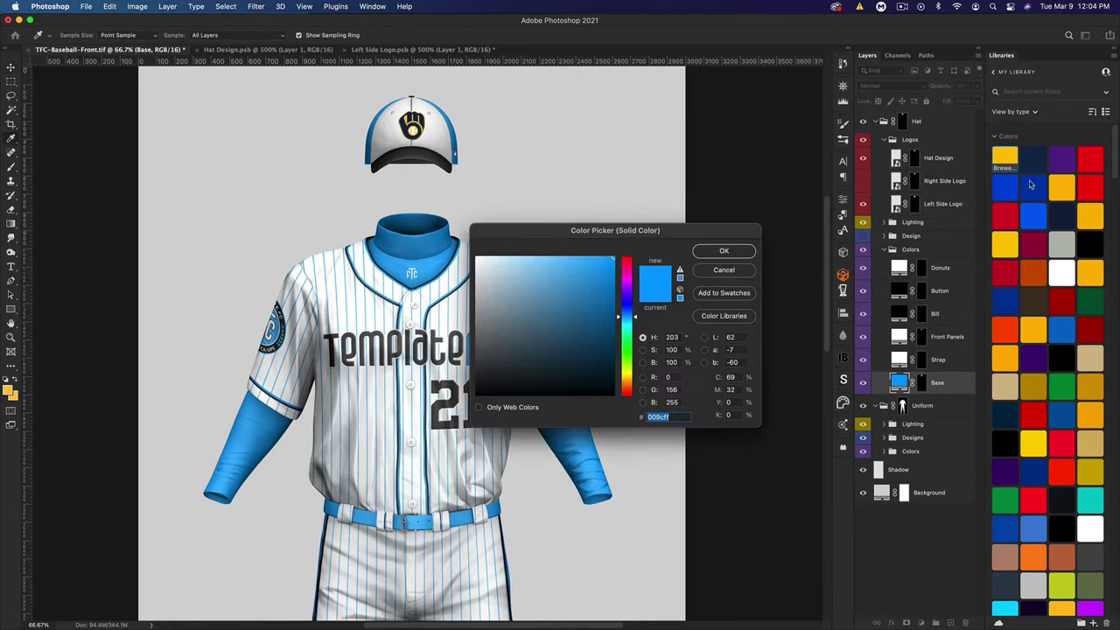
click(741, 277)
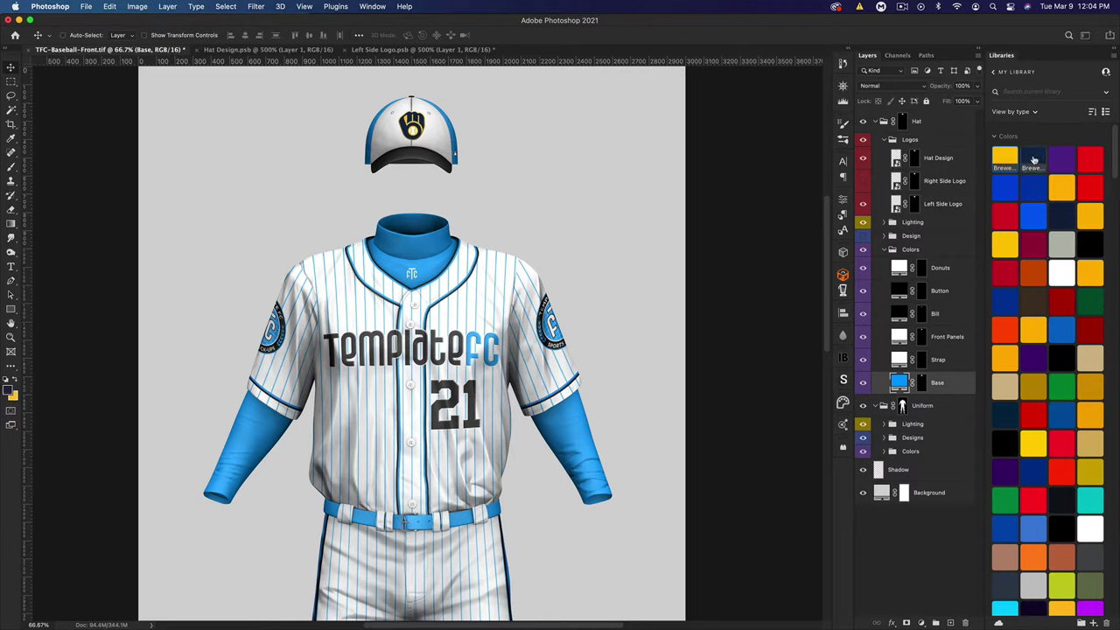
click(1032, 159)
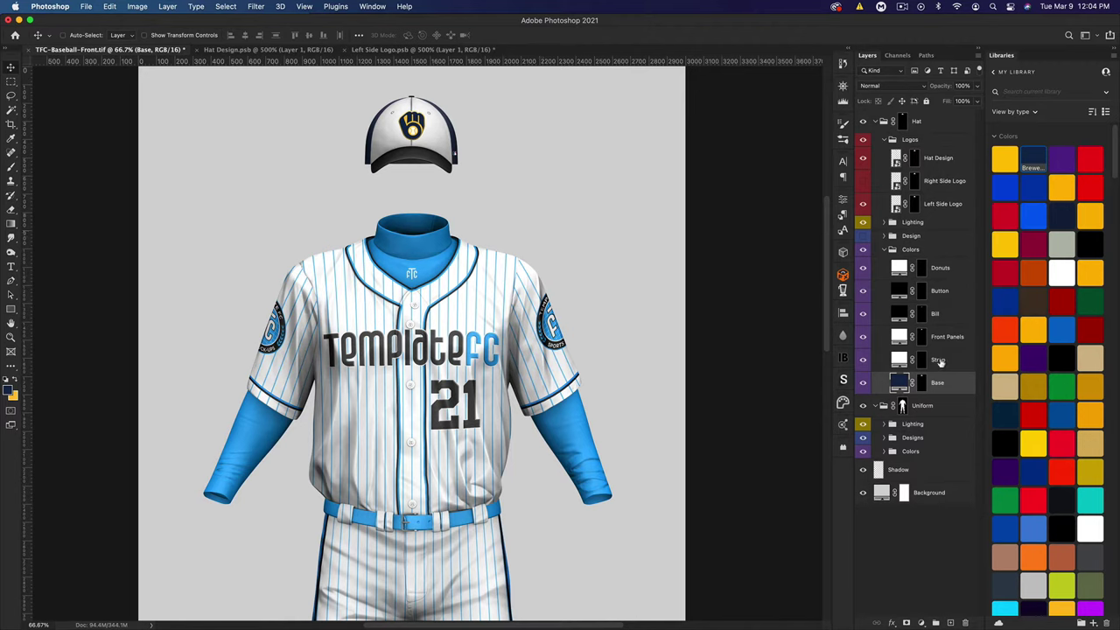
Recolor the hat's Strap layer with Brewers Blue and its Front Panels layer with Brewers Yellow.
click(941, 361)
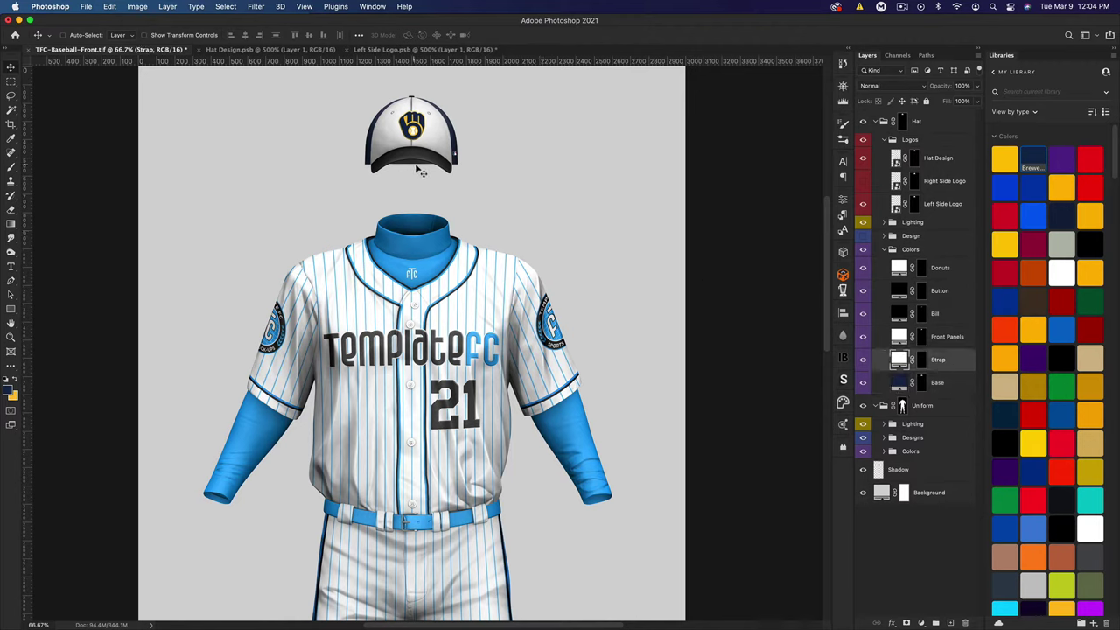
drag(1025, 158, 921, 351)
click(939, 339)
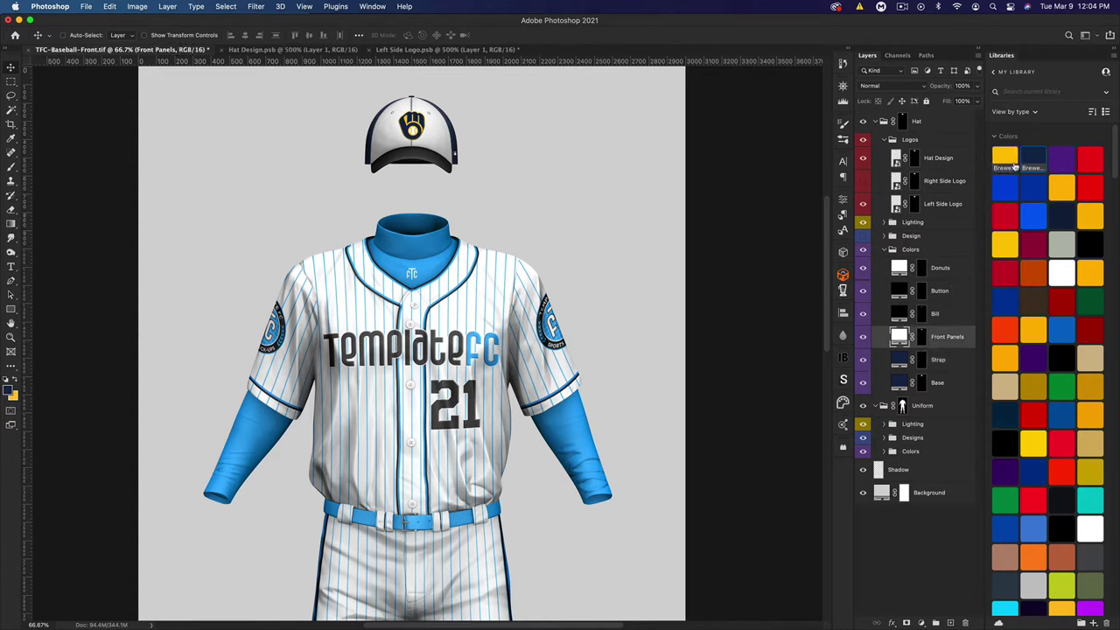
click(1014, 163)
Recolor the hat's Bill and Button layers with Brewers Blue and its Donuts layer with Brewers Yellow.
click(937, 312)
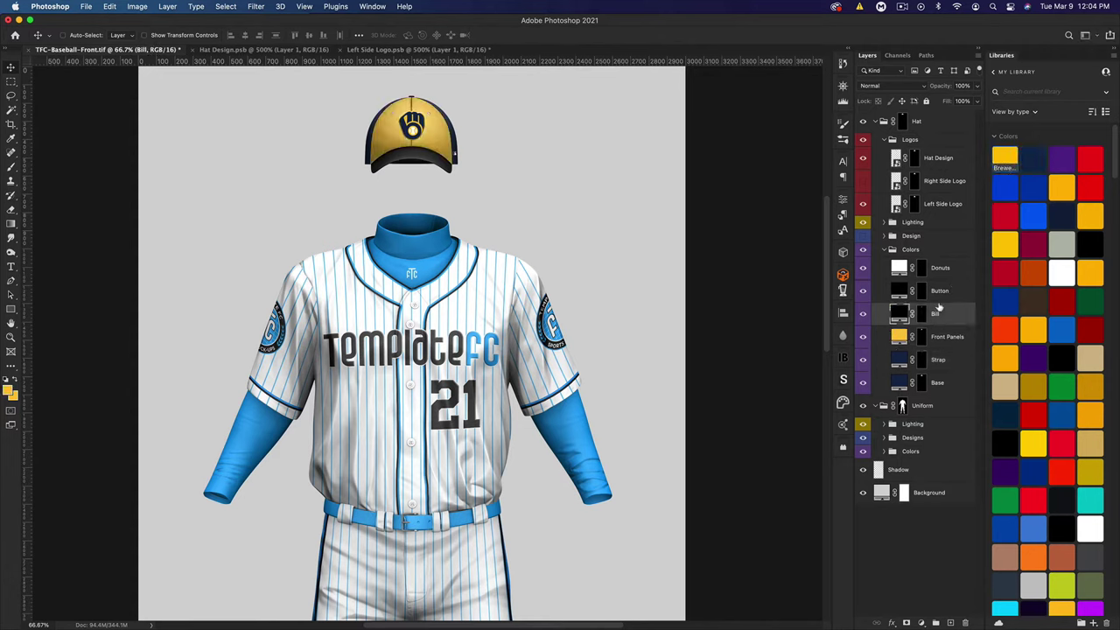
shift+click(942, 291)
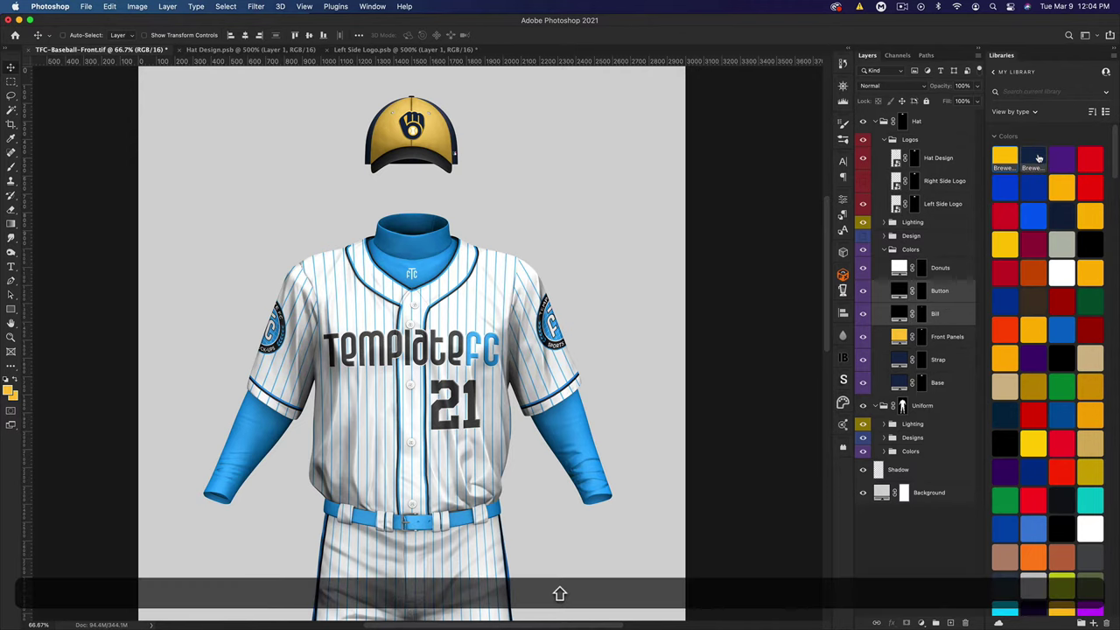
click(1034, 159)
click(939, 270)
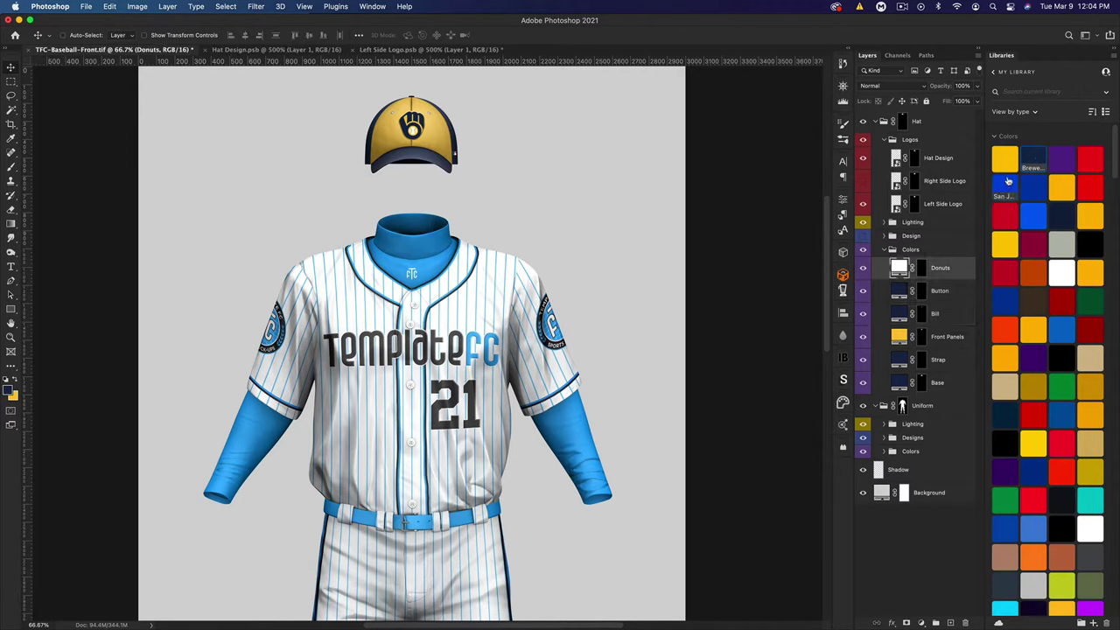
click(1005, 158)
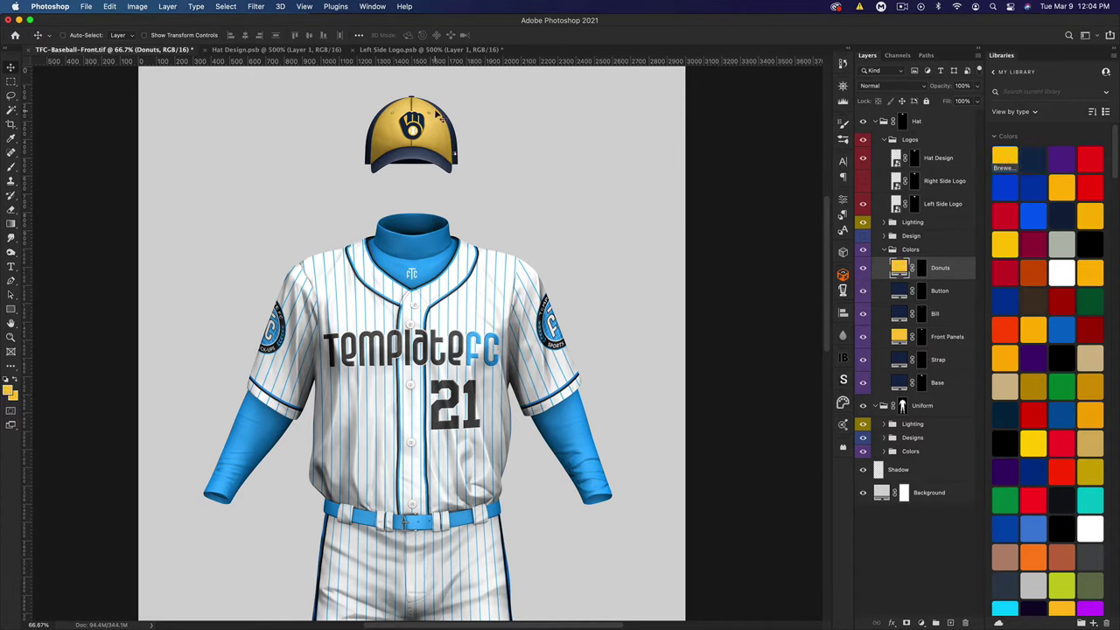
Change the hat's Front Panels fill to a deeper yellow with RGB 255, 181, 0.
click(440, 117)
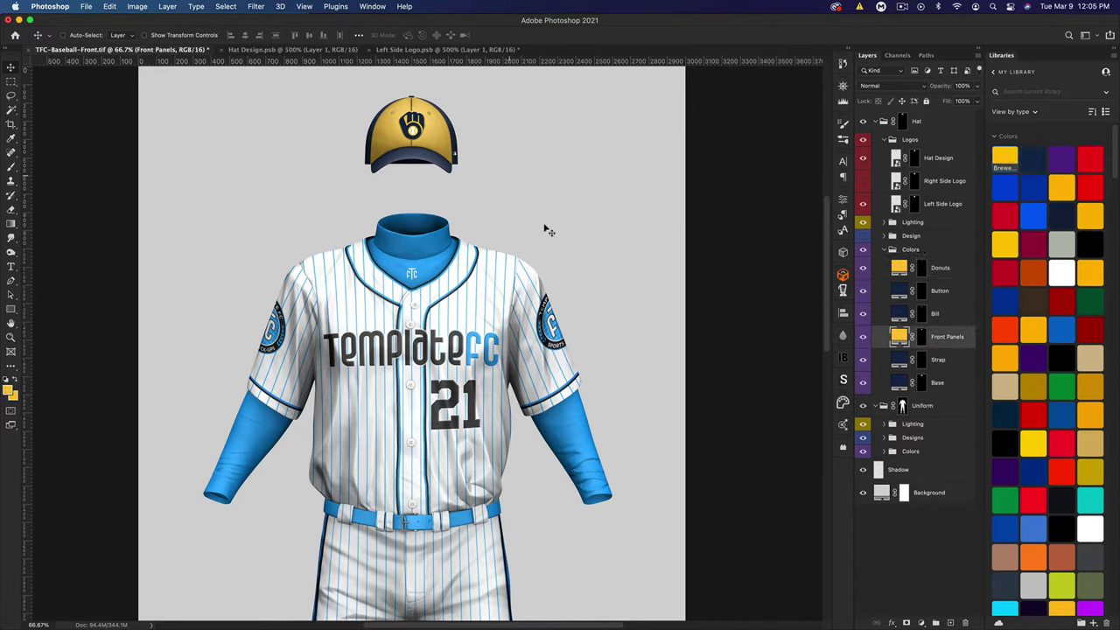
double_click(899, 337)
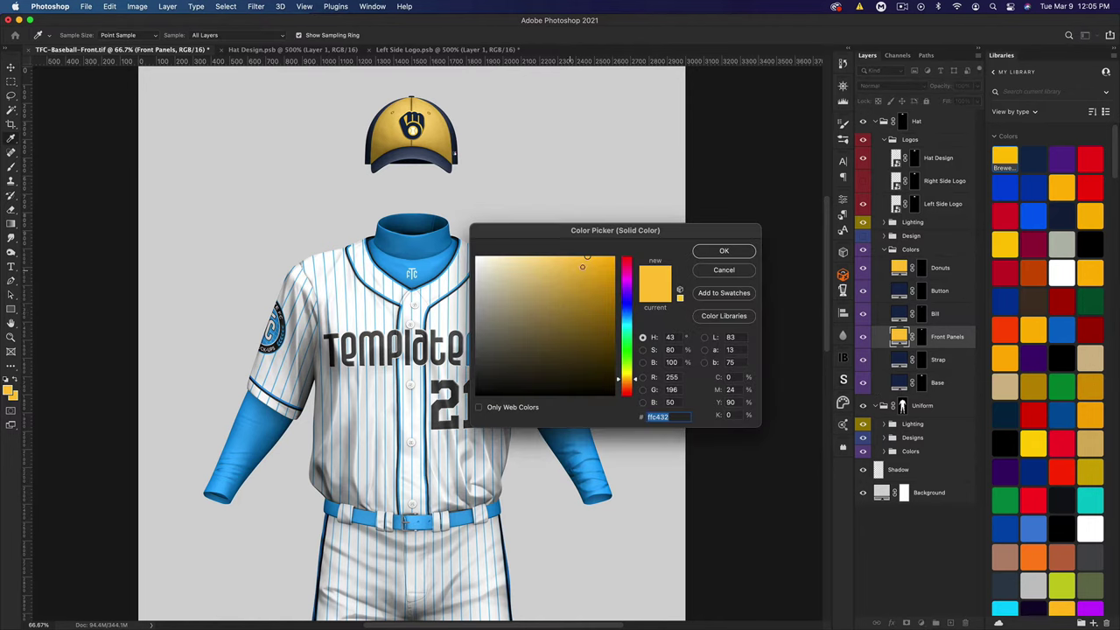
click(390, 129)
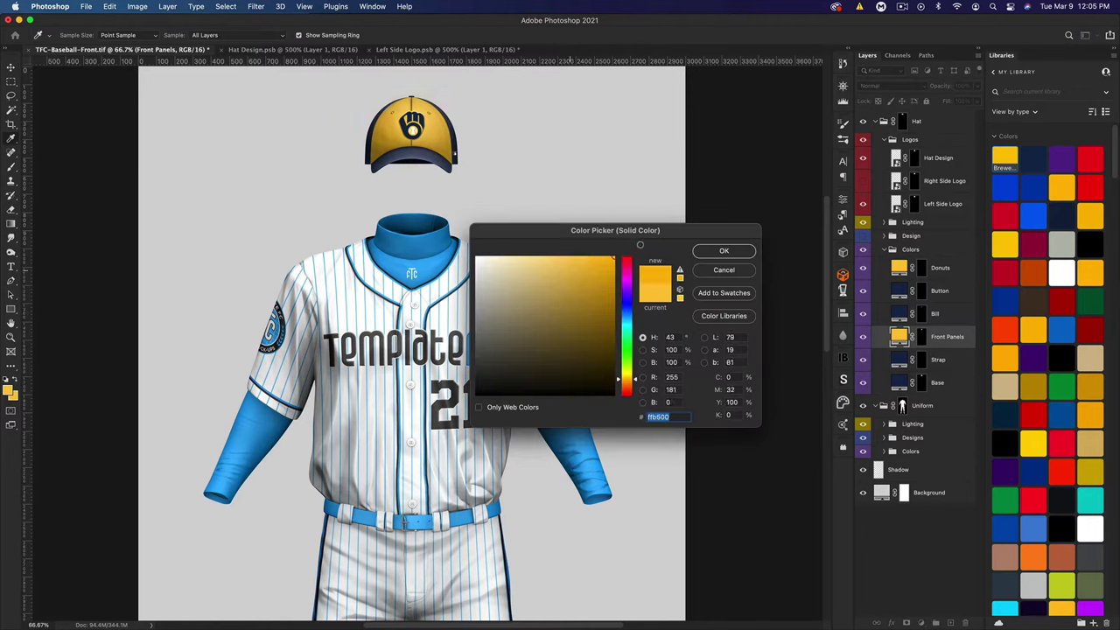
click(724, 251)
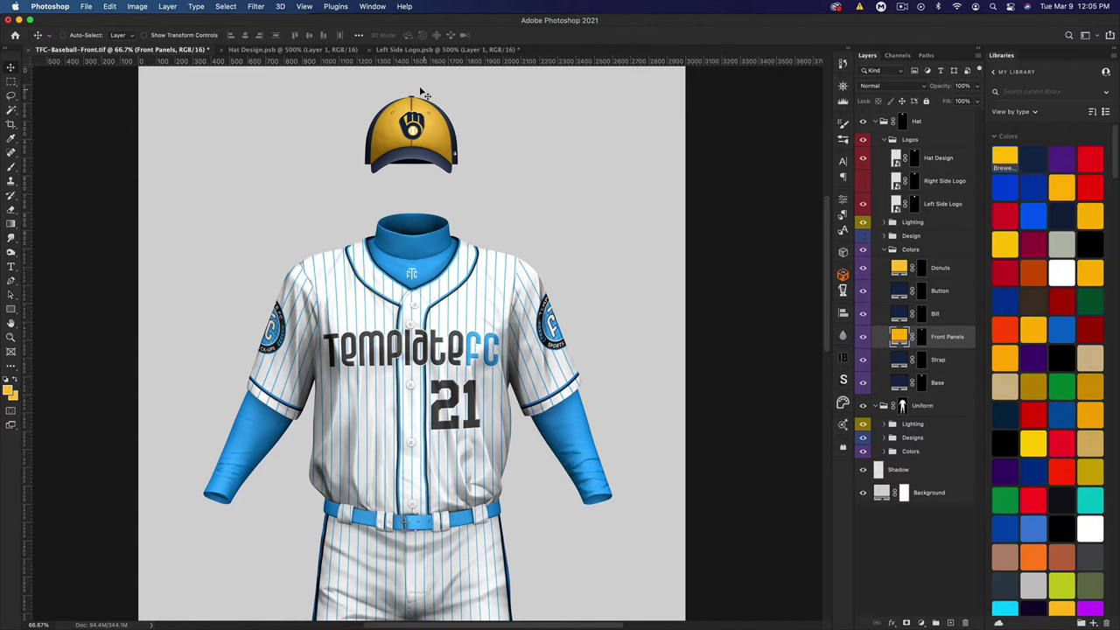
Recolor the Base and Shoes layers in the Uniform group with Brewers Blue.
key(super)
key(super+0)
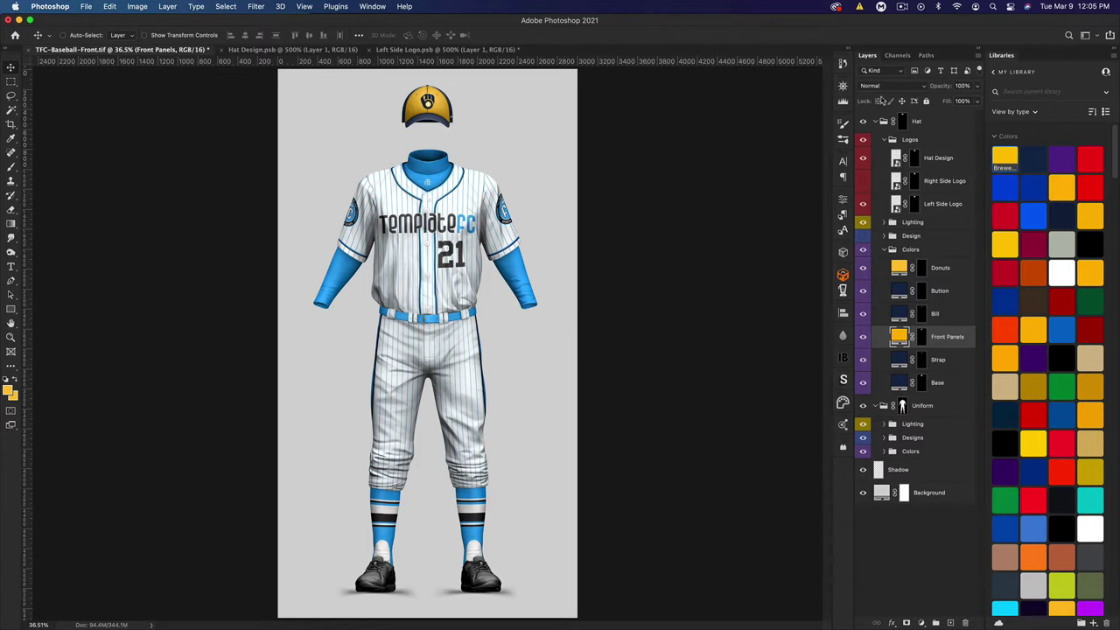
click(877, 122)
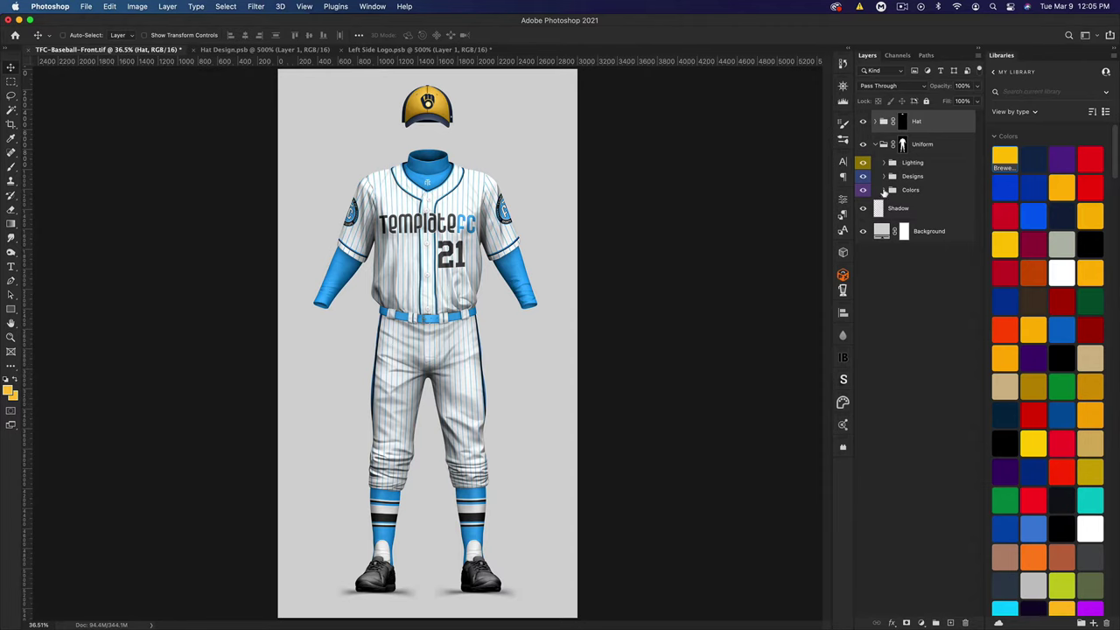
click(884, 190)
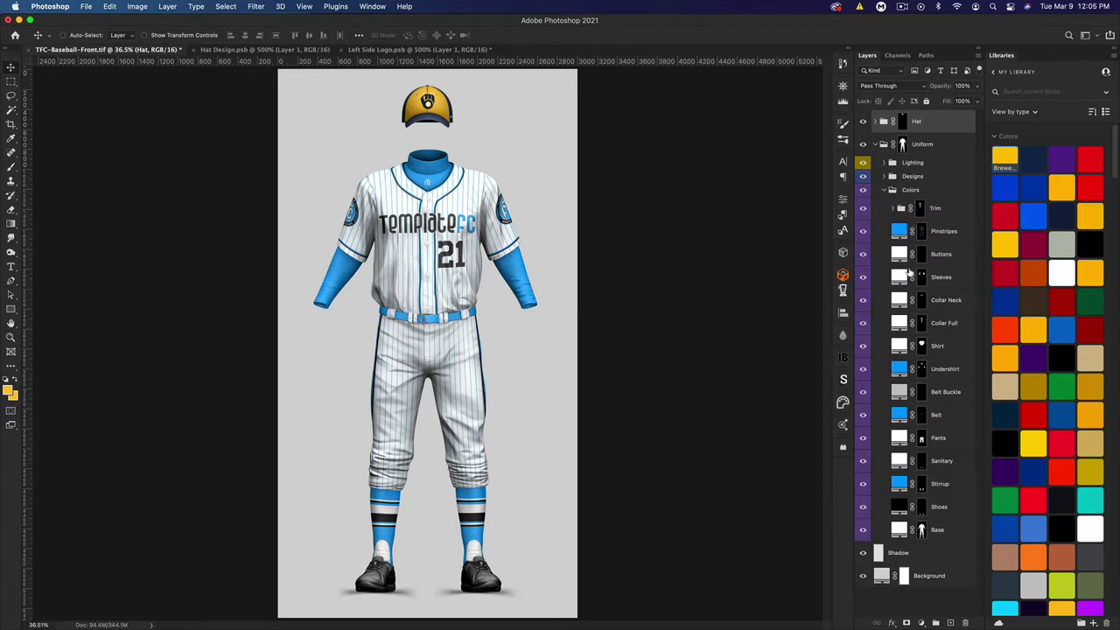
click(943, 532)
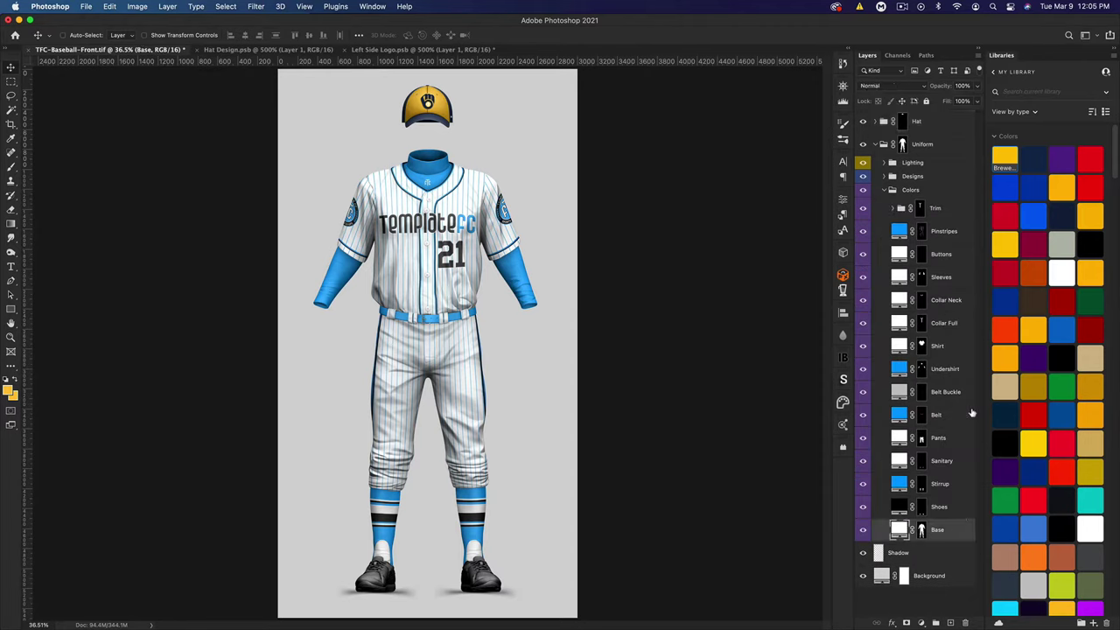
click(1032, 158)
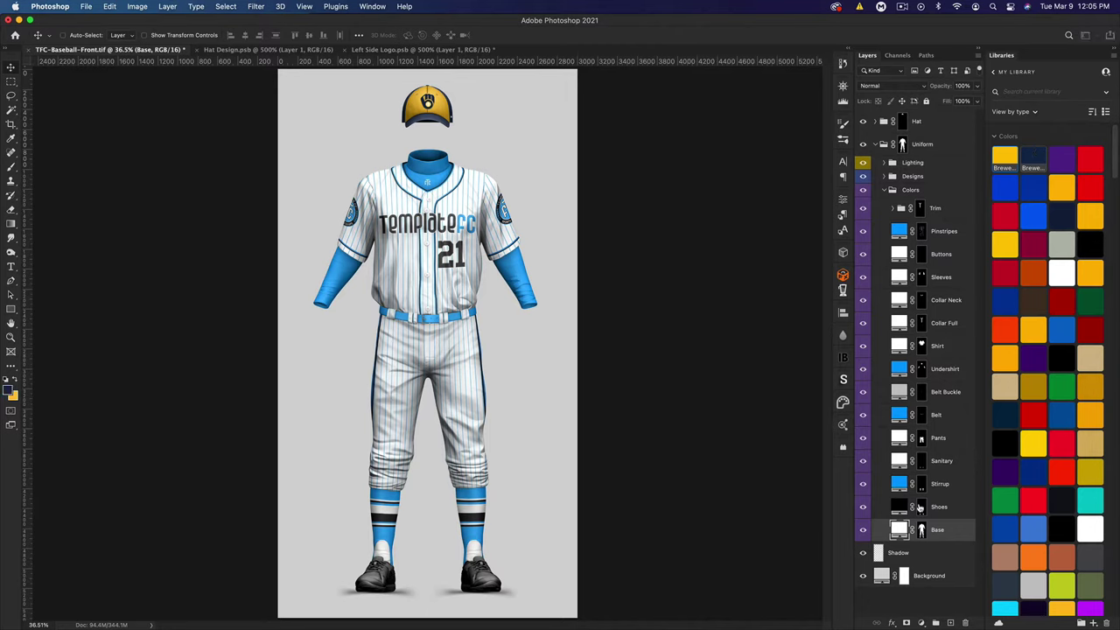
drag(940, 512, 940, 518)
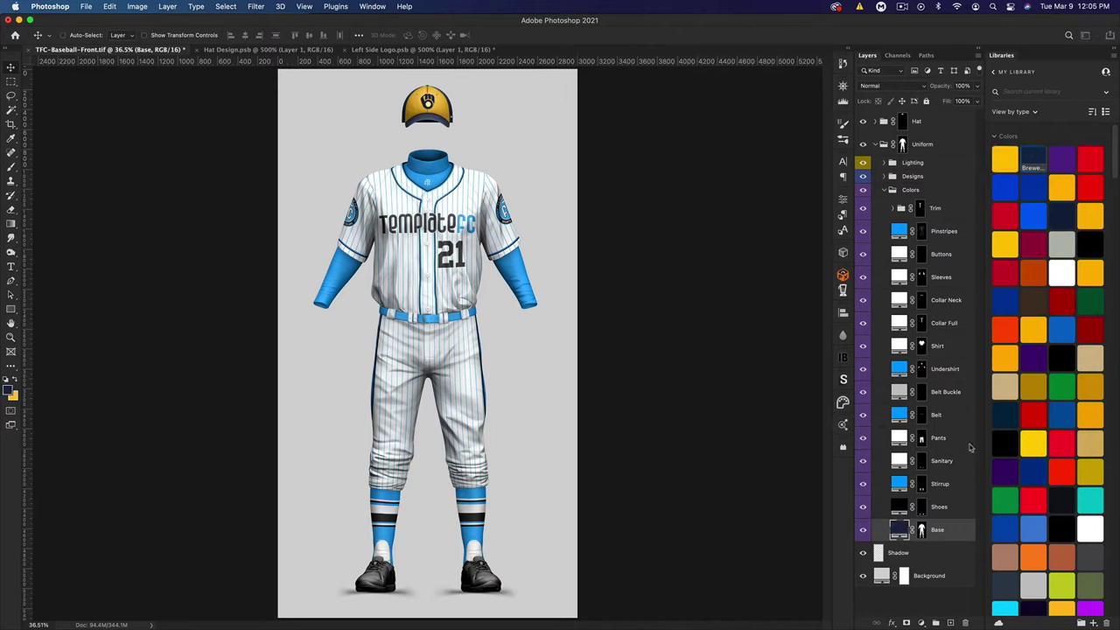
click(942, 506)
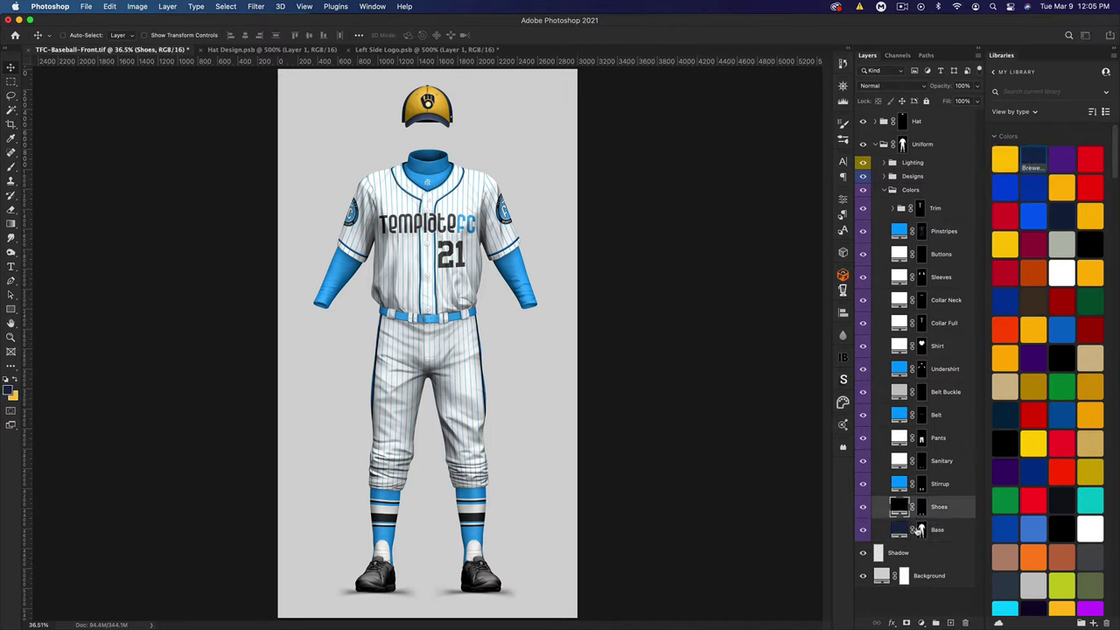
drag(919, 530, 914, 506)
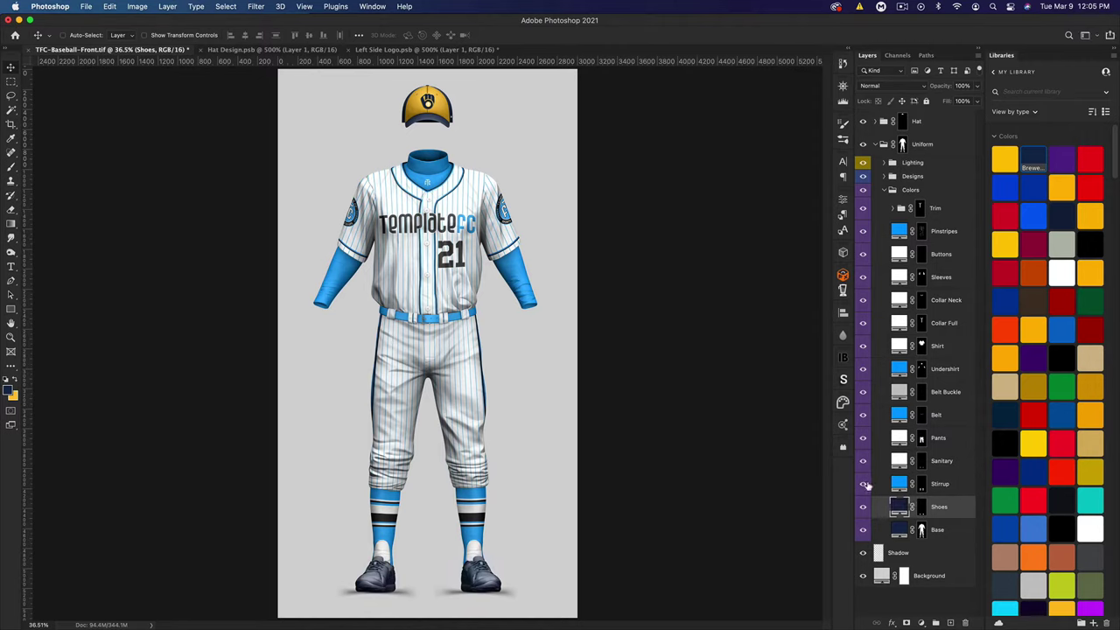
Recolor the uniform's Stirrup layer with Brewers Blue and its Sanitary layer with Brewers Yellow.
click(941, 486)
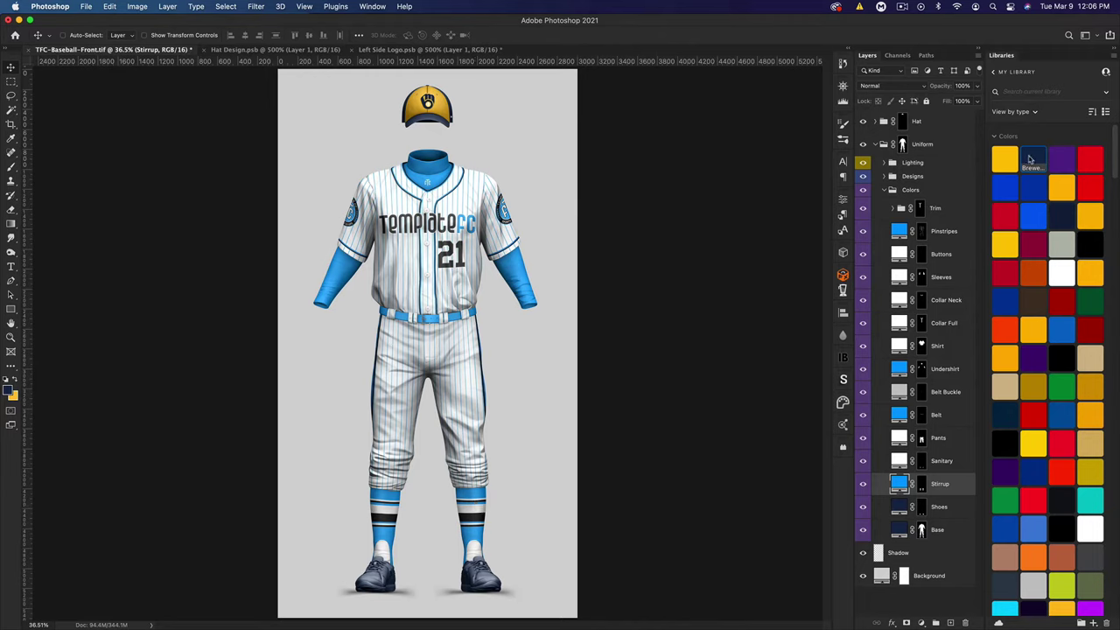
drag(1024, 164, 893, 481)
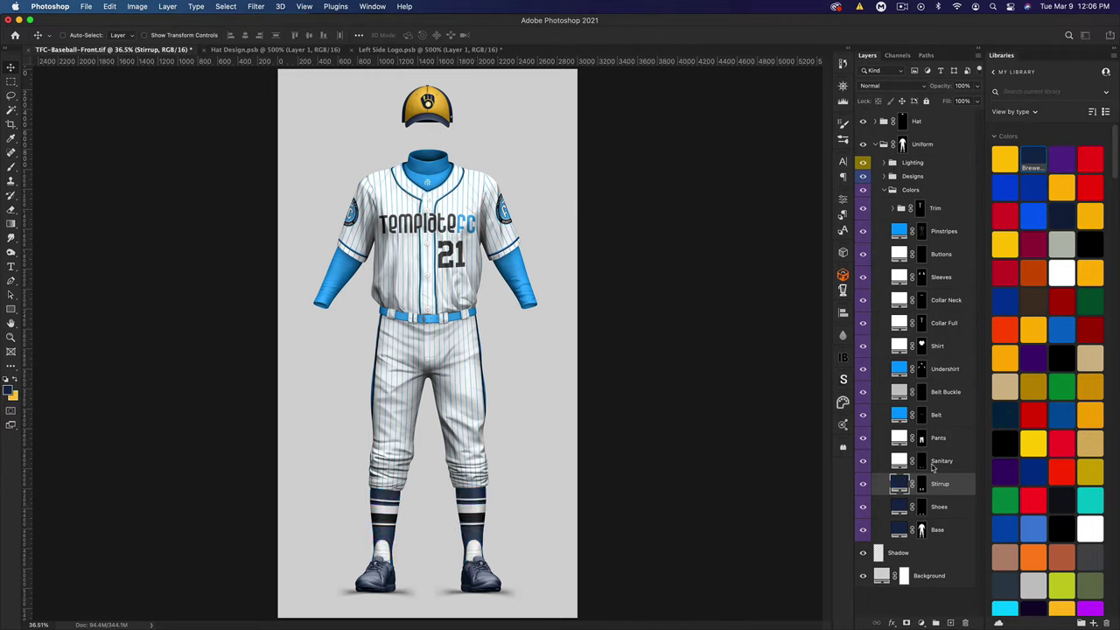
click(482, 547)
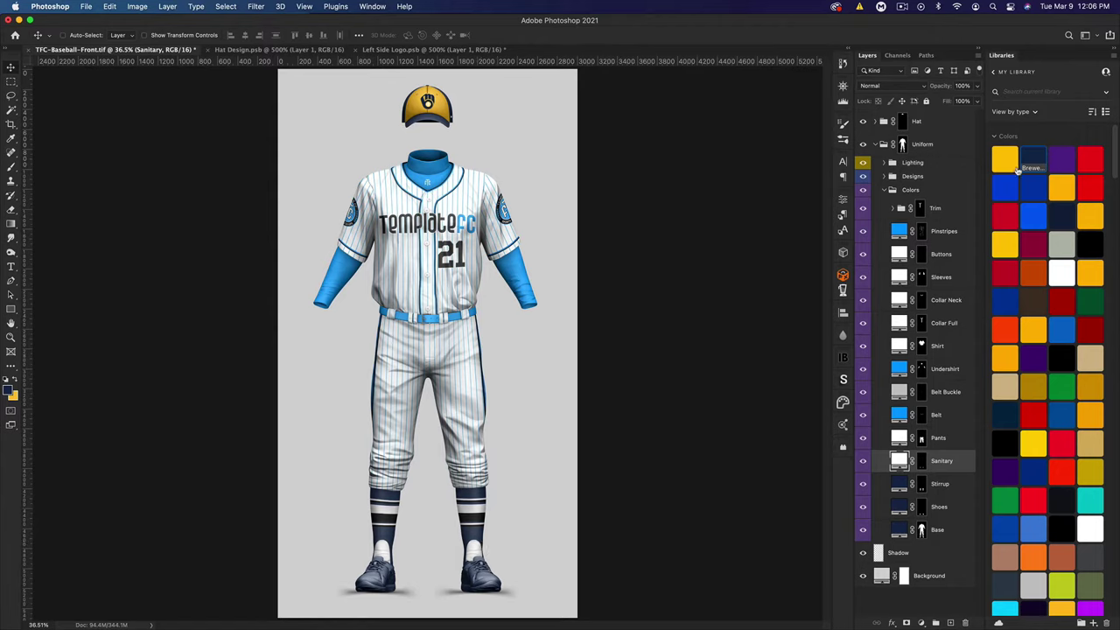
click(1014, 164)
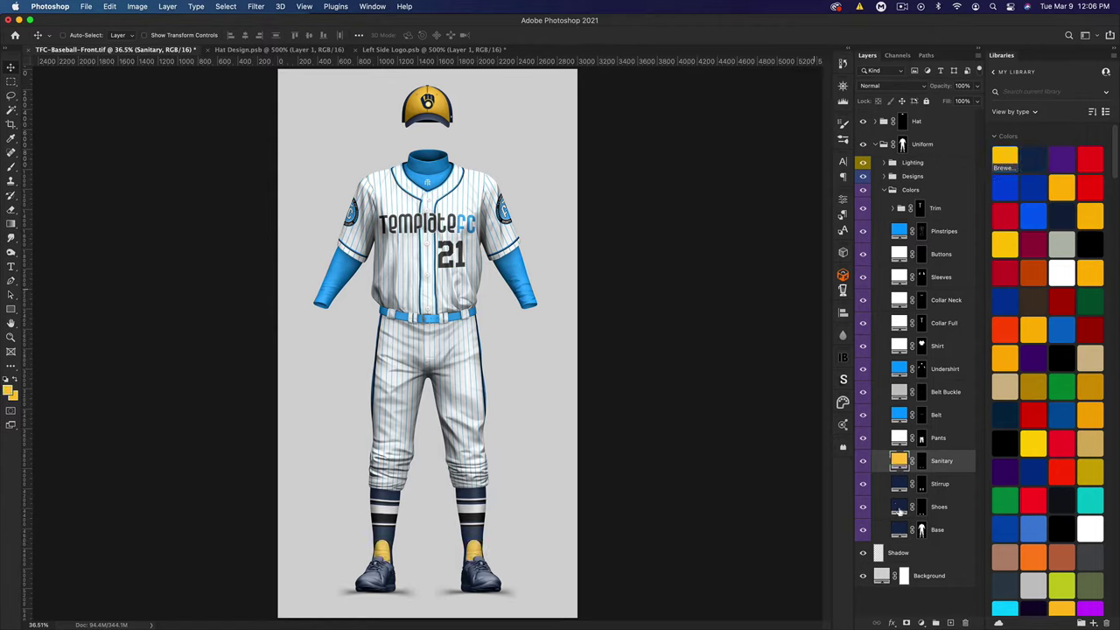
Recolor the uniform's Pants layer with a gray sampled from the shaded jersey in the mockup.
click(864, 462)
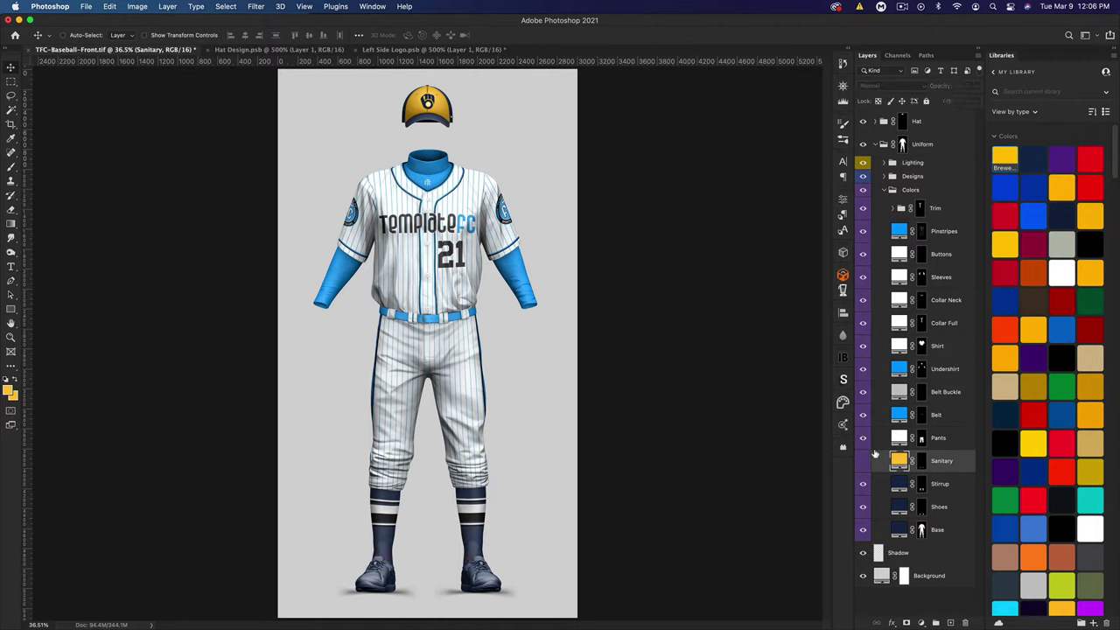
click(864, 463)
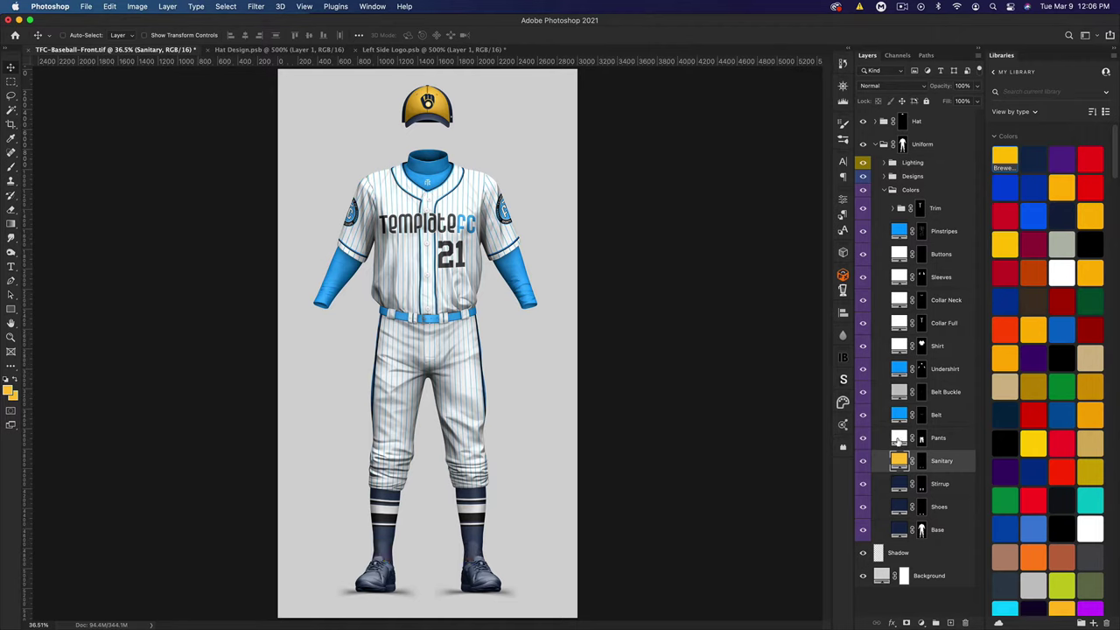
click(899, 439)
double_click(899, 439)
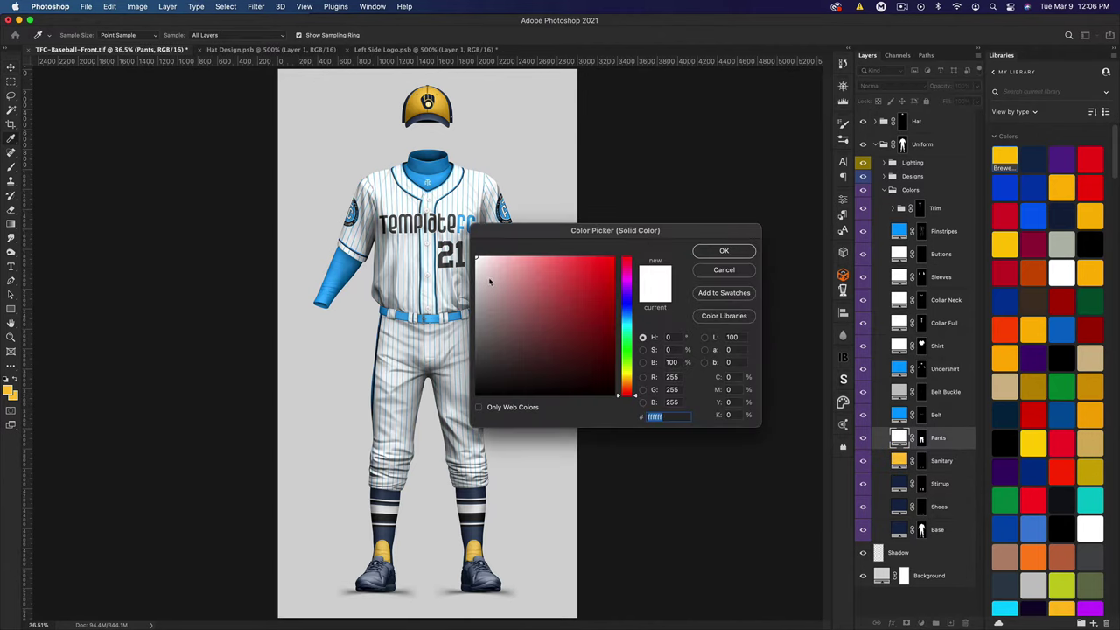
click(442, 292)
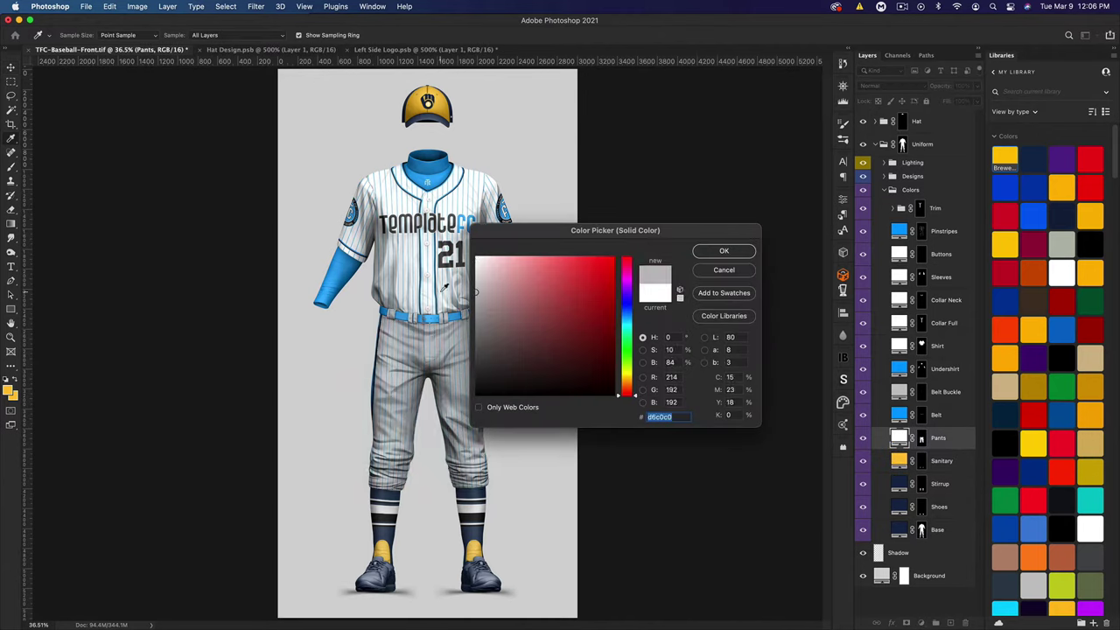
click(442, 290)
click(708, 254)
Recolor the Belt layer and the Undershirt, Shirt, Collar Full, Collar Neck, Sleeves and Buttons layers with Brewers Blue.
click(937, 416)
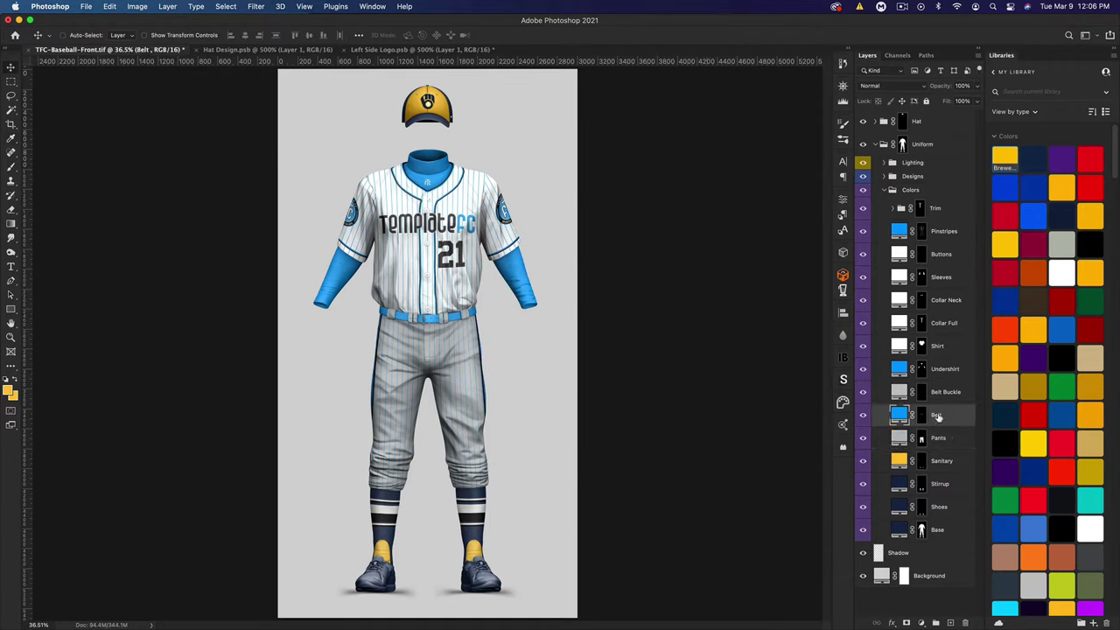
click(1032, 159)
click(930, 373)
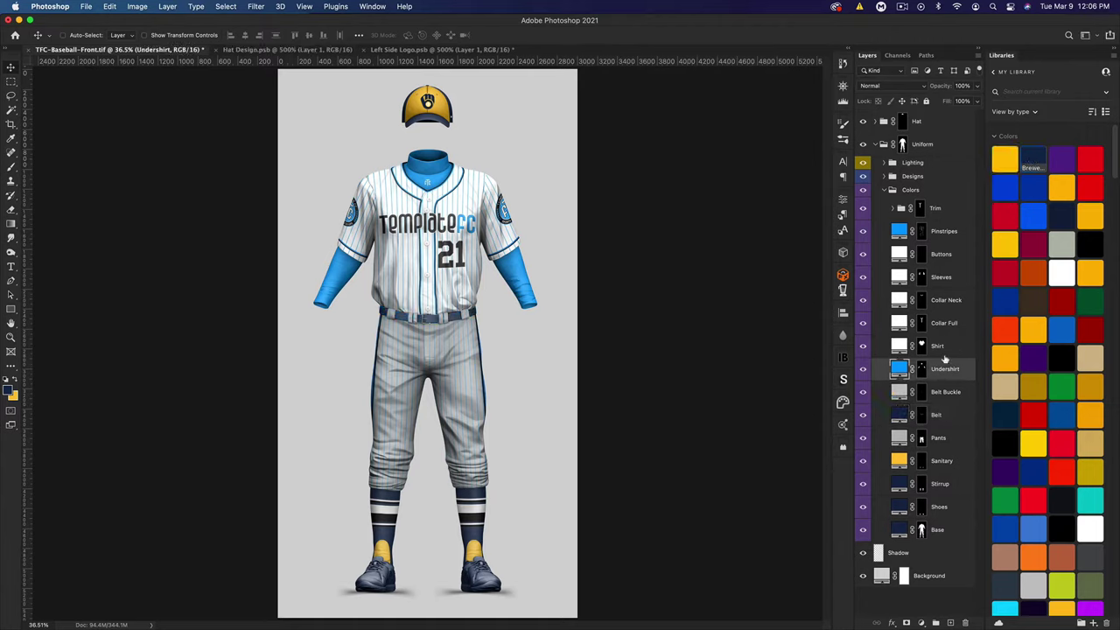
shift+click(938, 348)
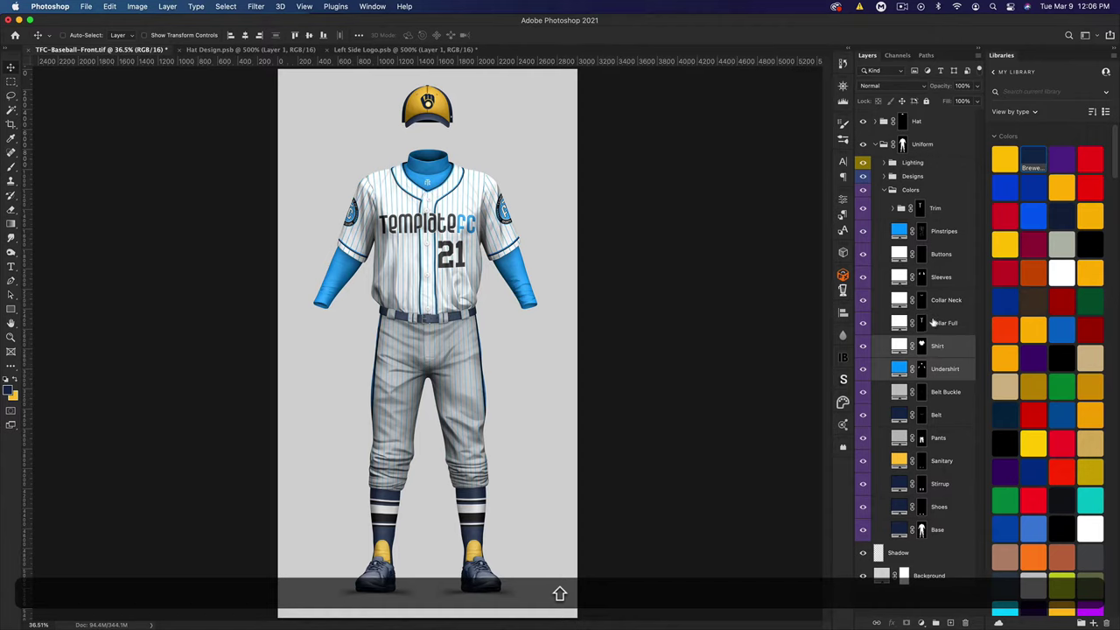
shift+click(933, 323)
shift+click(942, 303)
shift+click(942, 277)
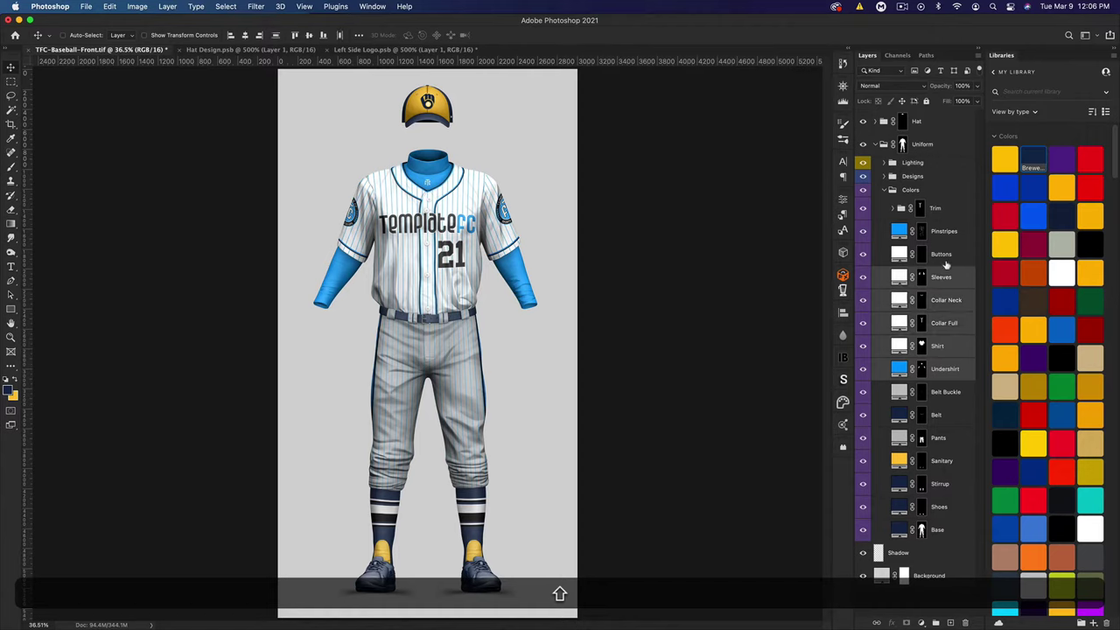
shift+click(944, 253)
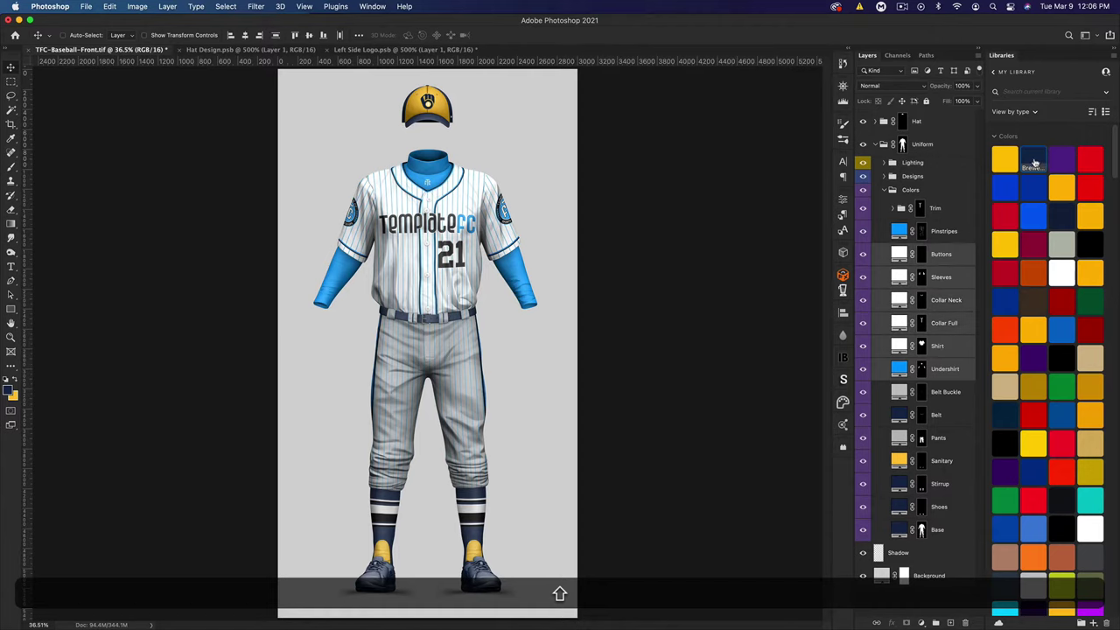
click(1020, 161)
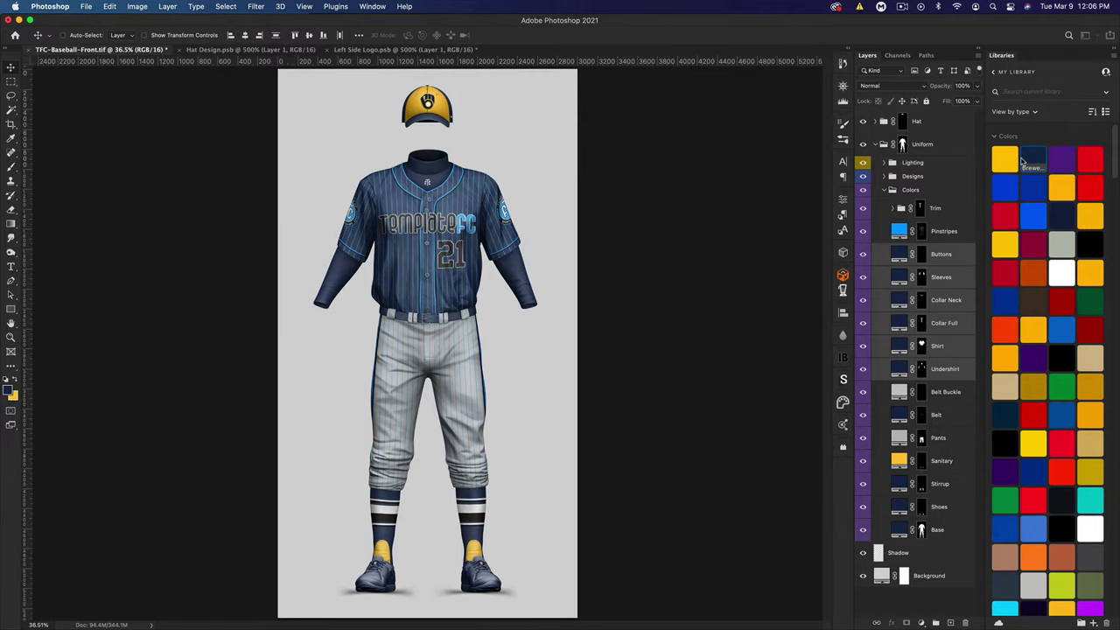
Recolor the Pinstripes layer with Brewers Yellow and hide that layer.
click(932, 232)
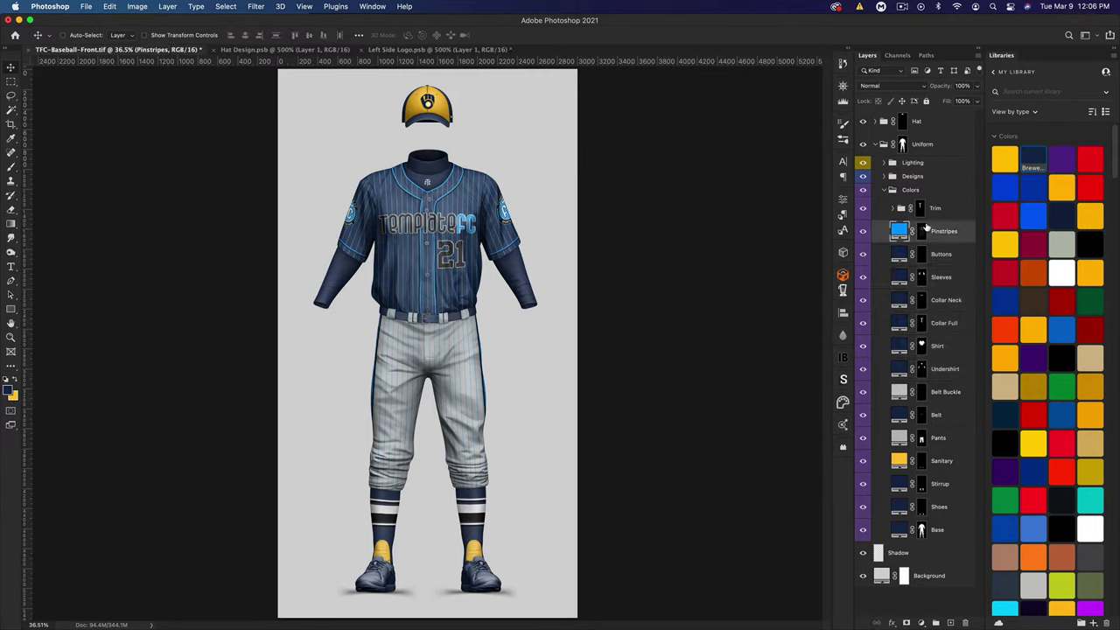
click(1005, 157)
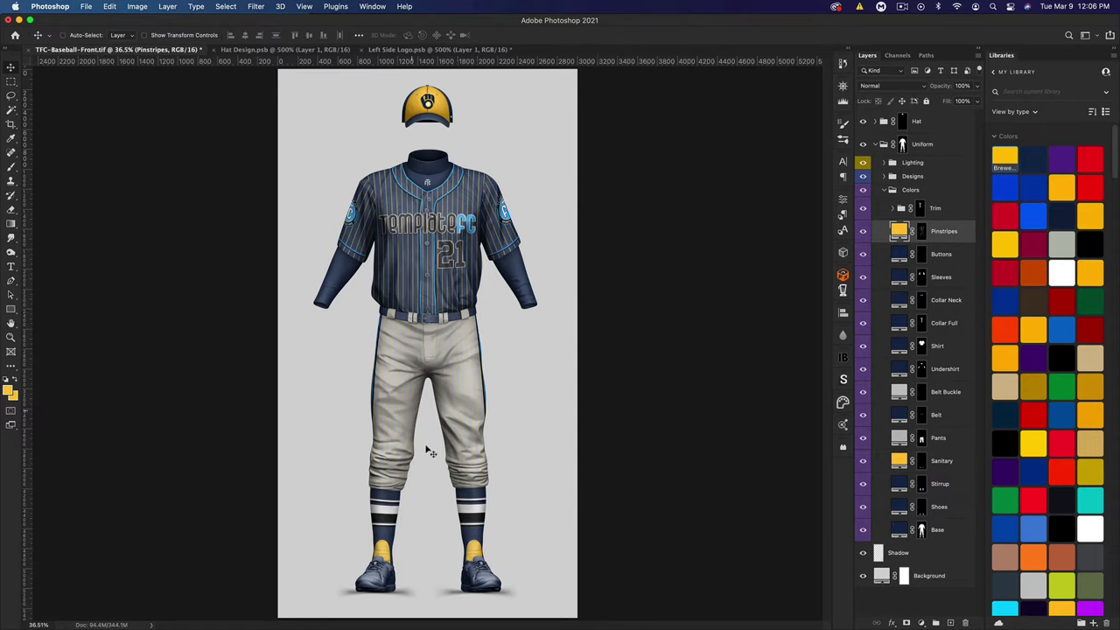
click(864, 231)
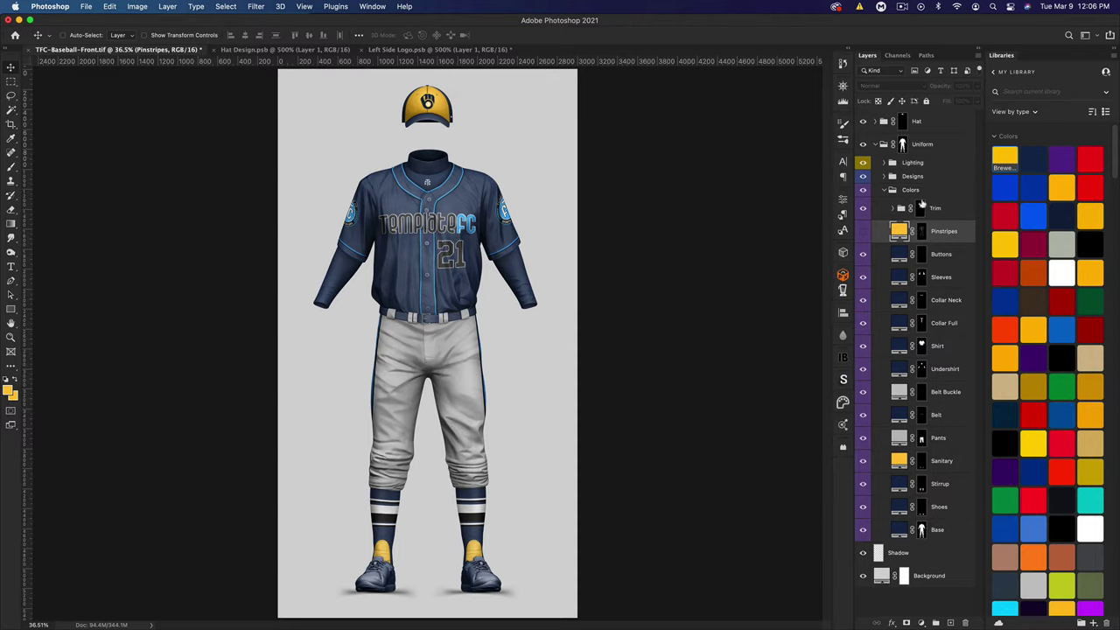
Expand the Trim group and preview the uniform with its lowest trim layer shown and hidden.
click(895, 208)
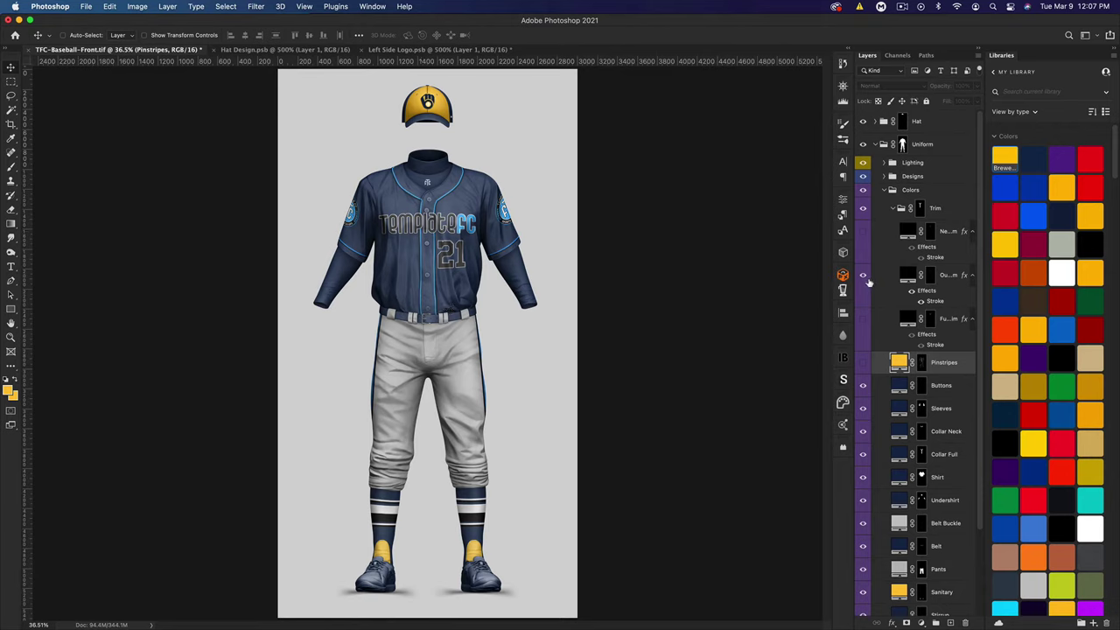
click(864, 319)
click(861, 320)
click(864, 320)
Recolor the Outer Trim layer with Brewers Yellow and turn off its stroke effect.
key(super+equal)
key(super+equal)
key(super+equal)
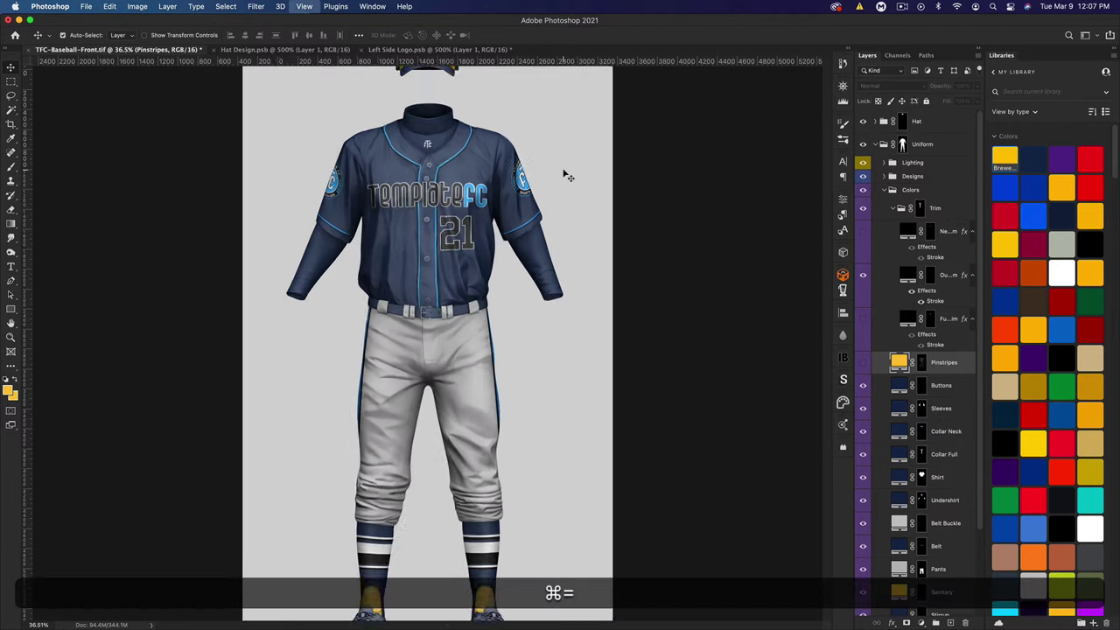
scroll(525, 385, up, 5)
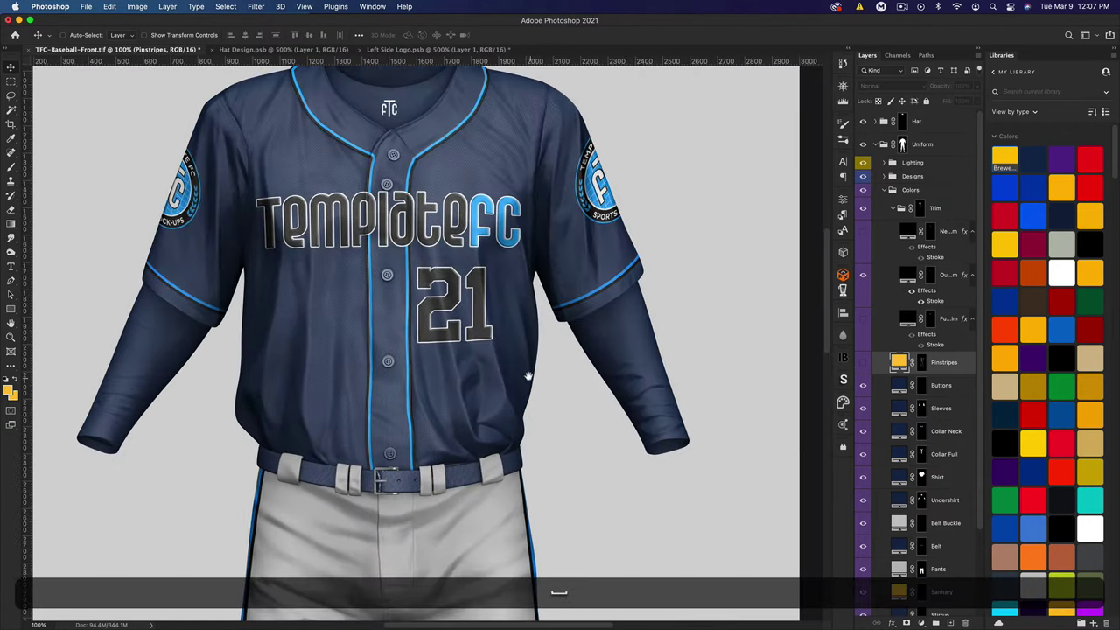
double_click(945, 290)
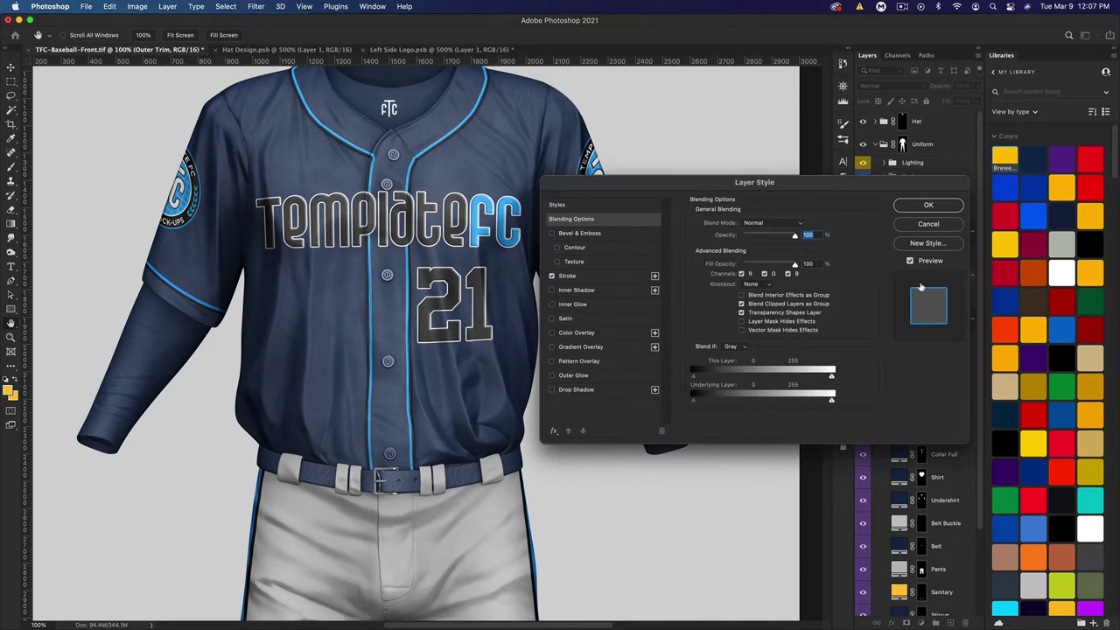
click(565, 277)
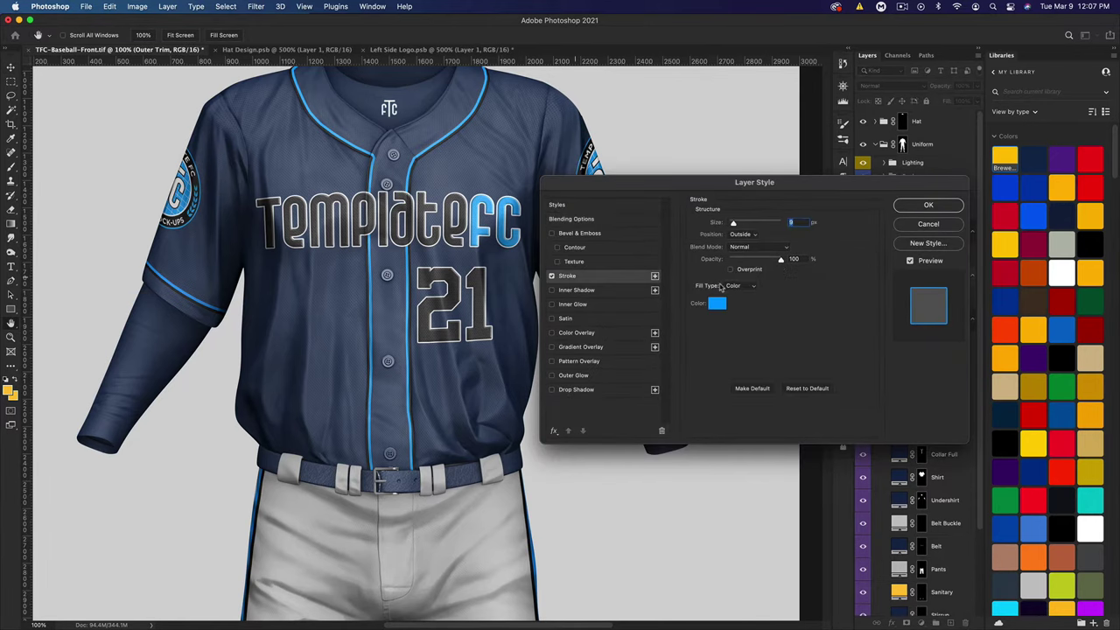
click(929, 208)
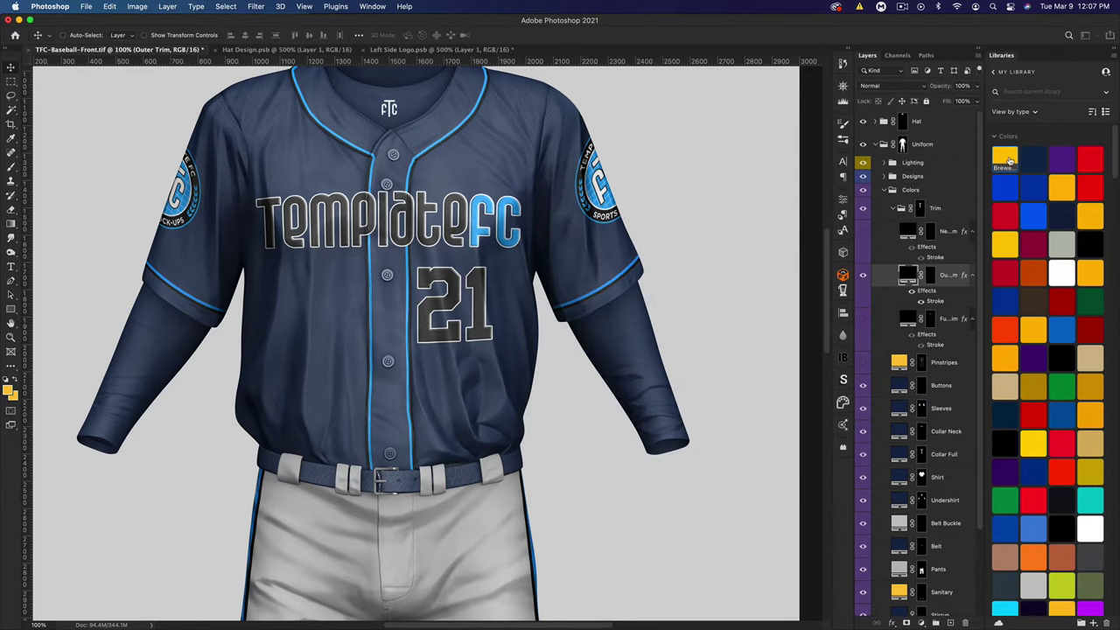
click(1009, 159)
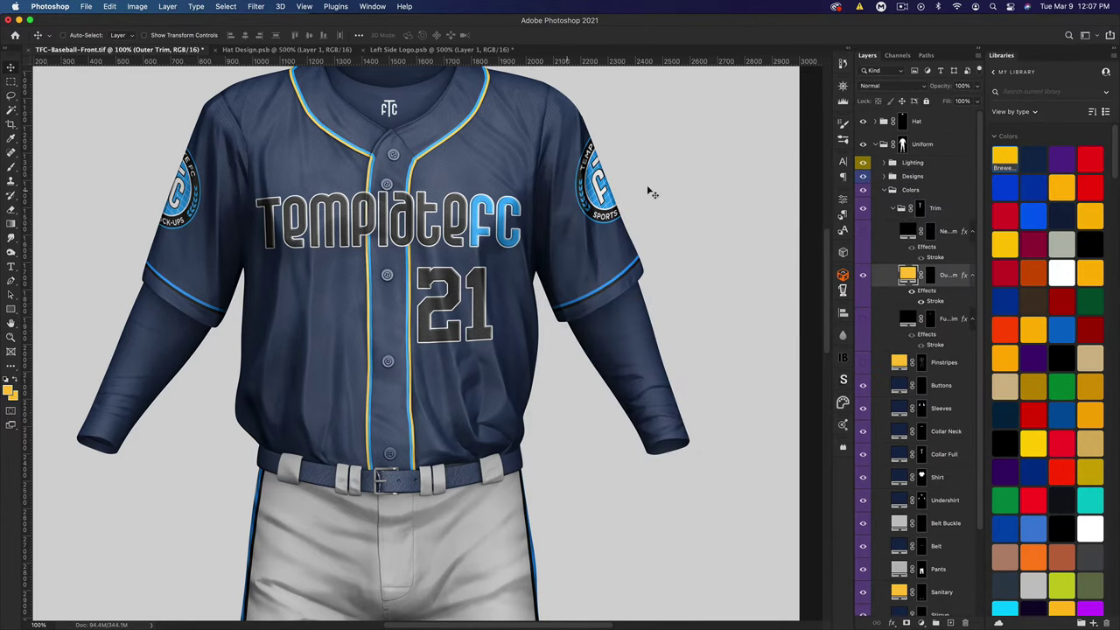
click(911, 300)
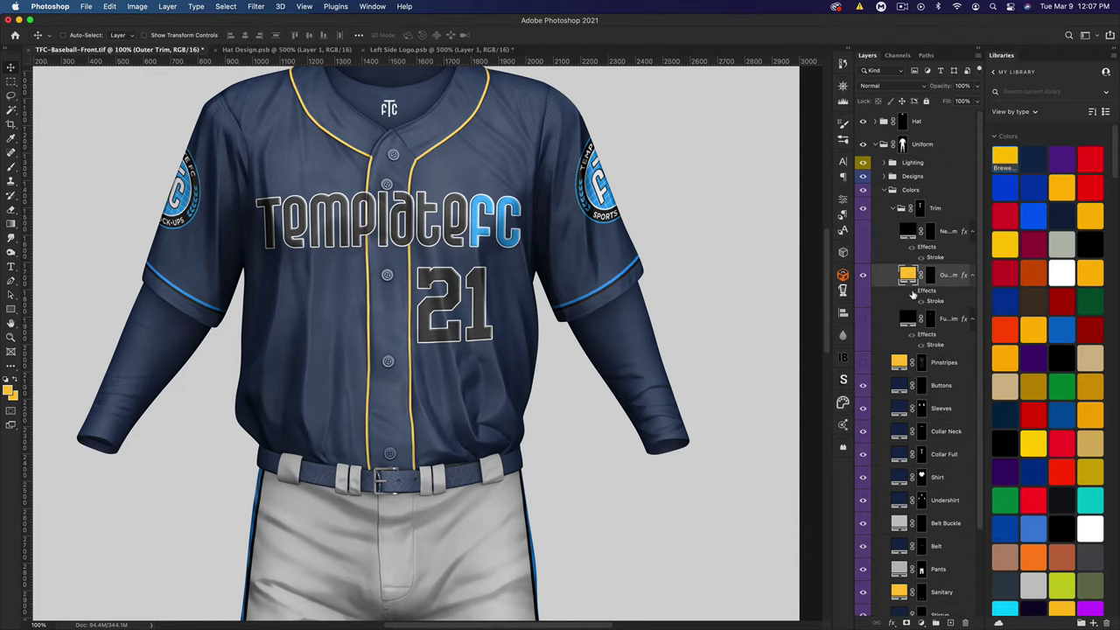
key(super)
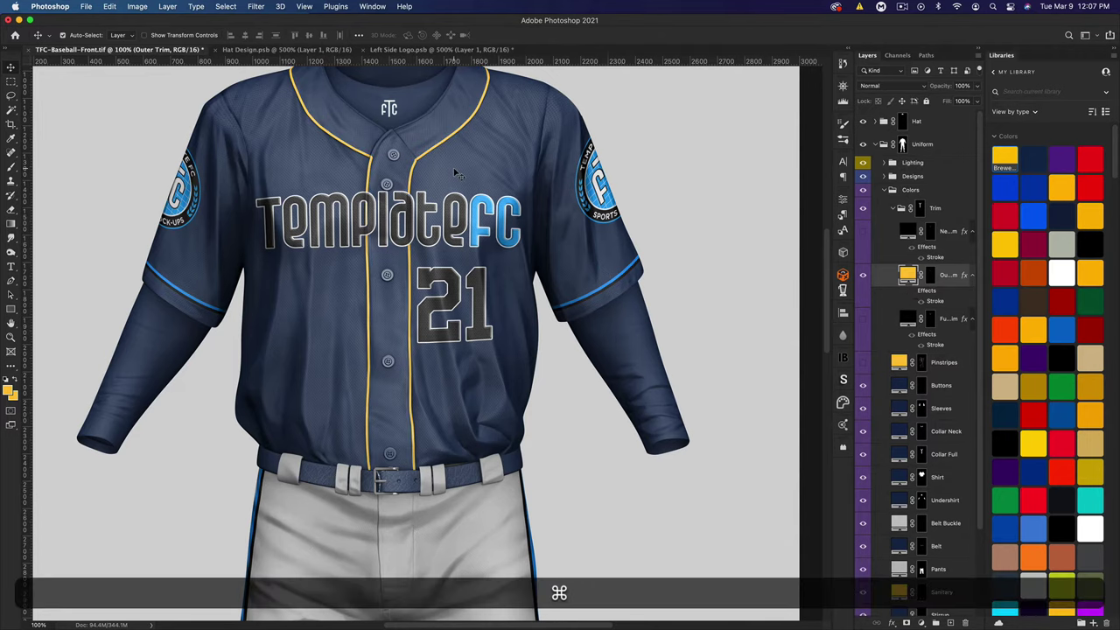
key(super+0)
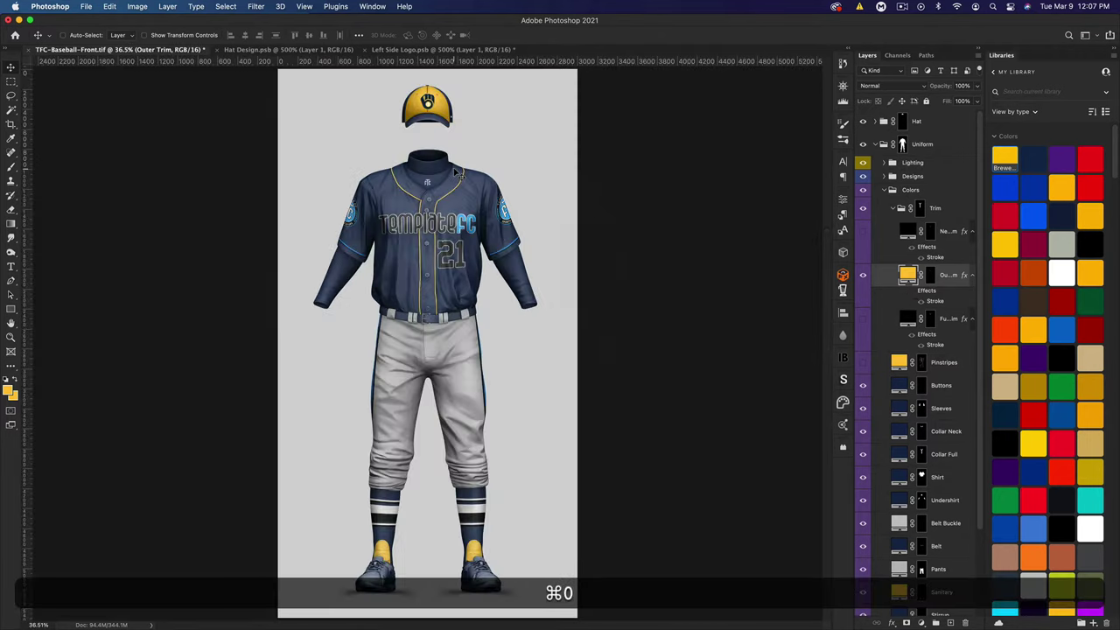
Hide the Undershirt Logo in the Designs group and preview the Collar Right and Collar Left designs, leaving both hidden.
click(895, 209)
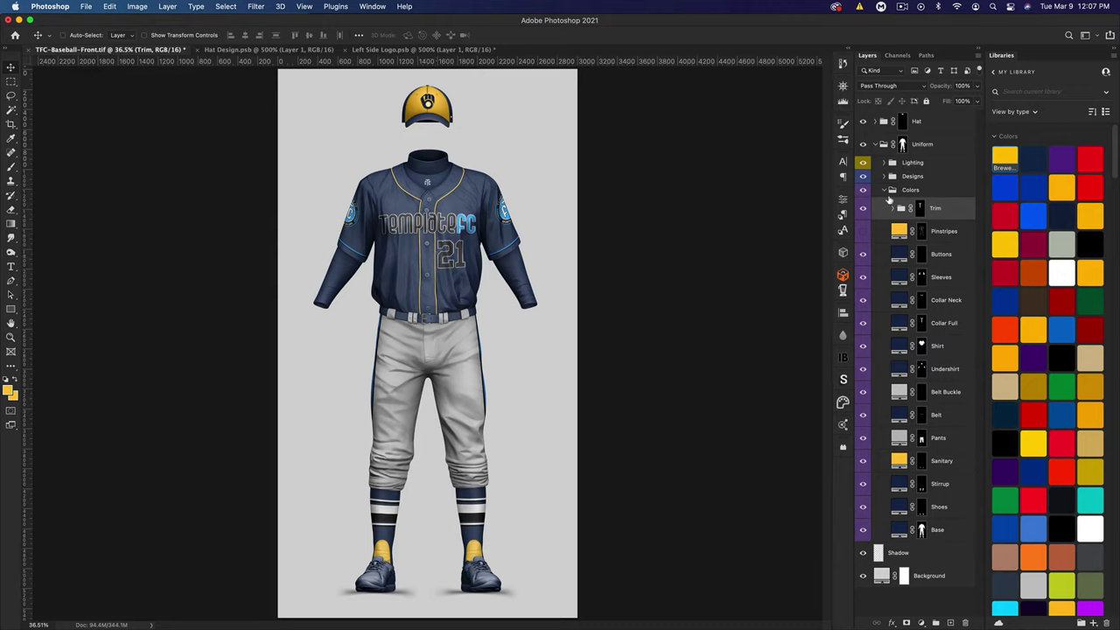
click(887, 190)
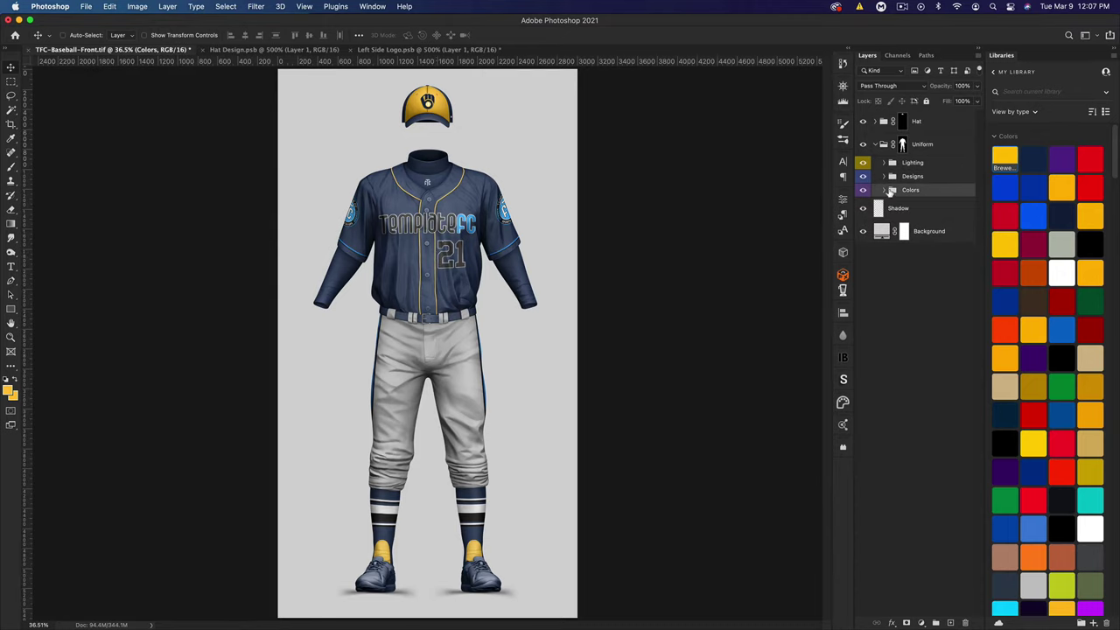
click(886, 177)
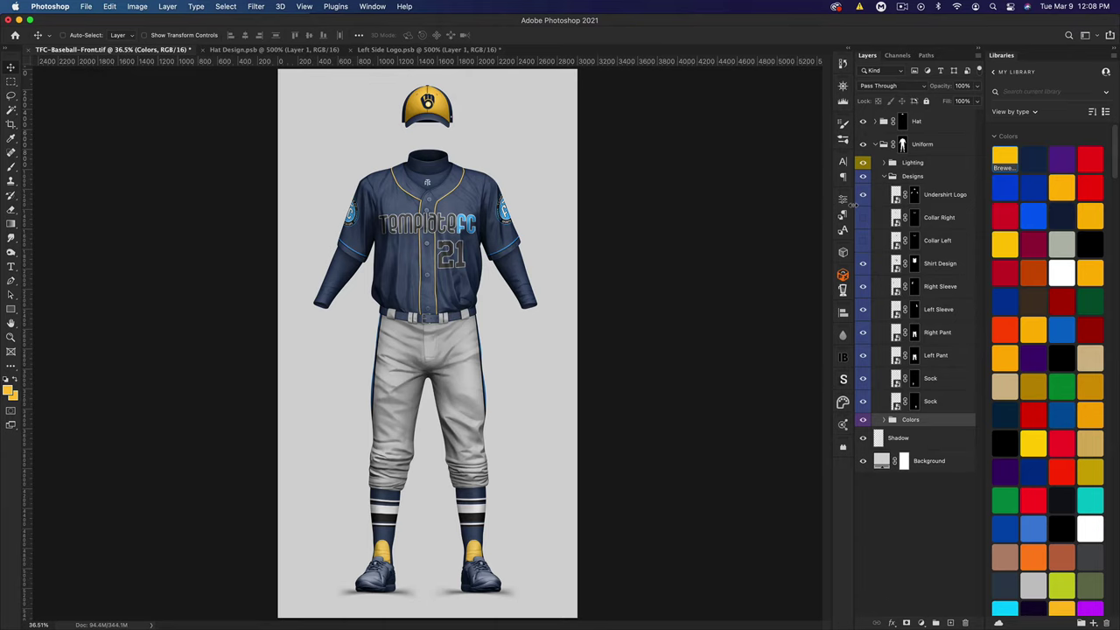
key(super+equal)
key(super+equal)
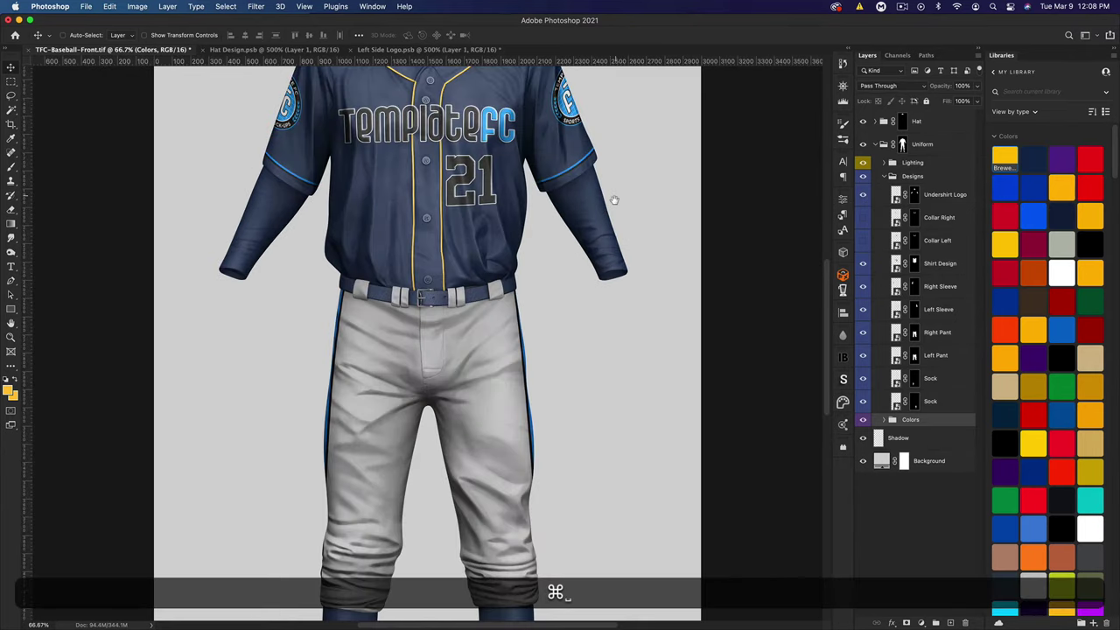
drag(612, 195, 592, 363)
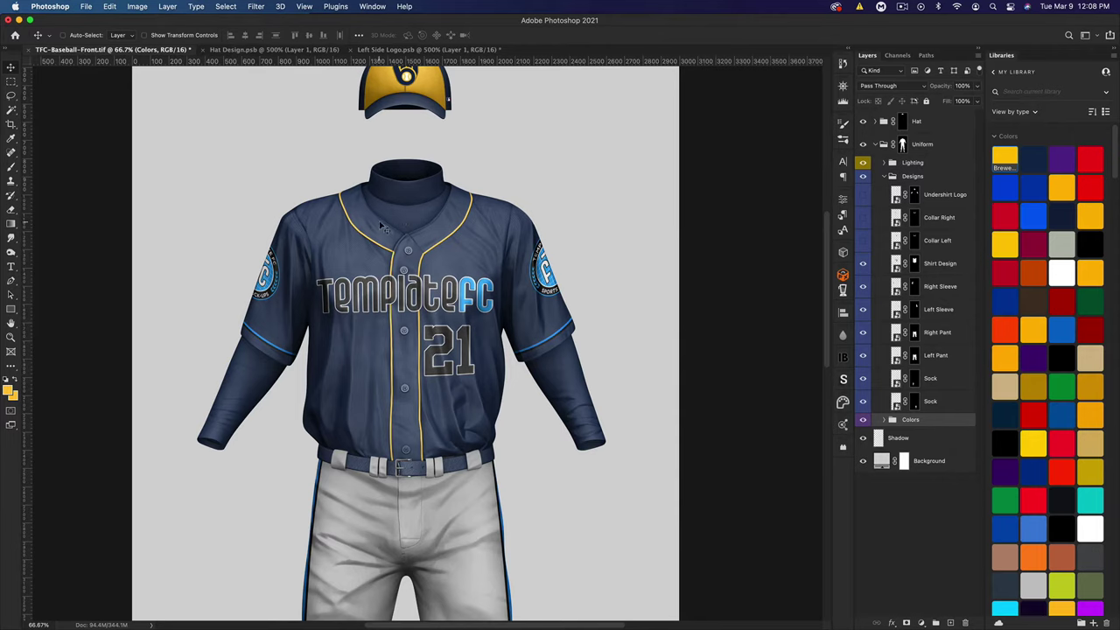
click(864, 197)
click(863, 238)
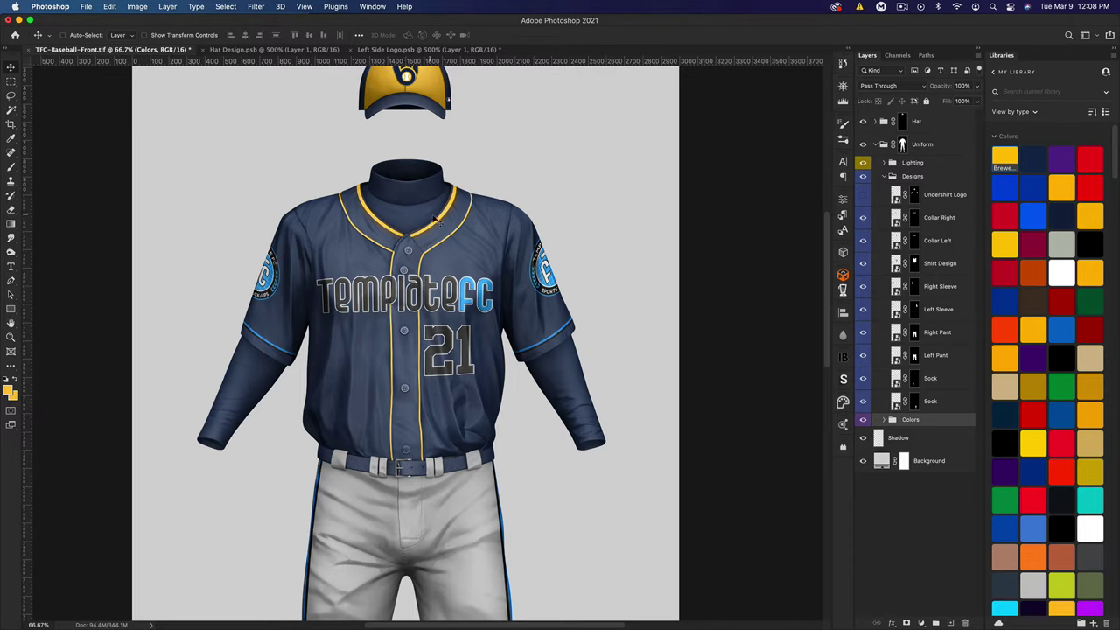
click(860, 237)
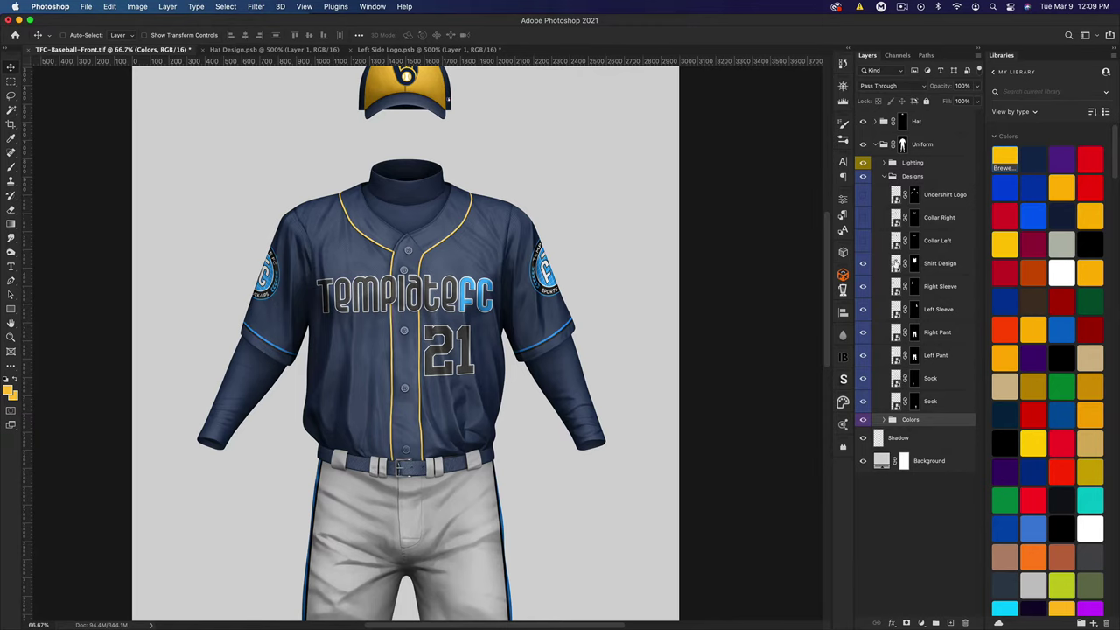
Open the Shirt Design smart object for editing and close the Hat Design and Left Side Logo documents.
double_click(895, 268)
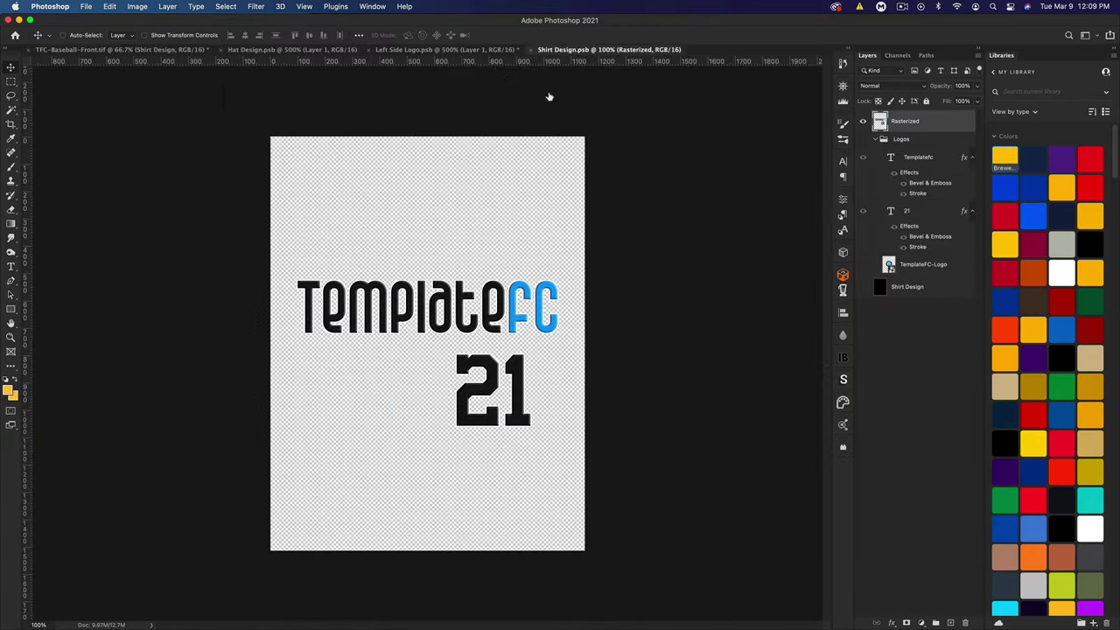
click(221, 50)
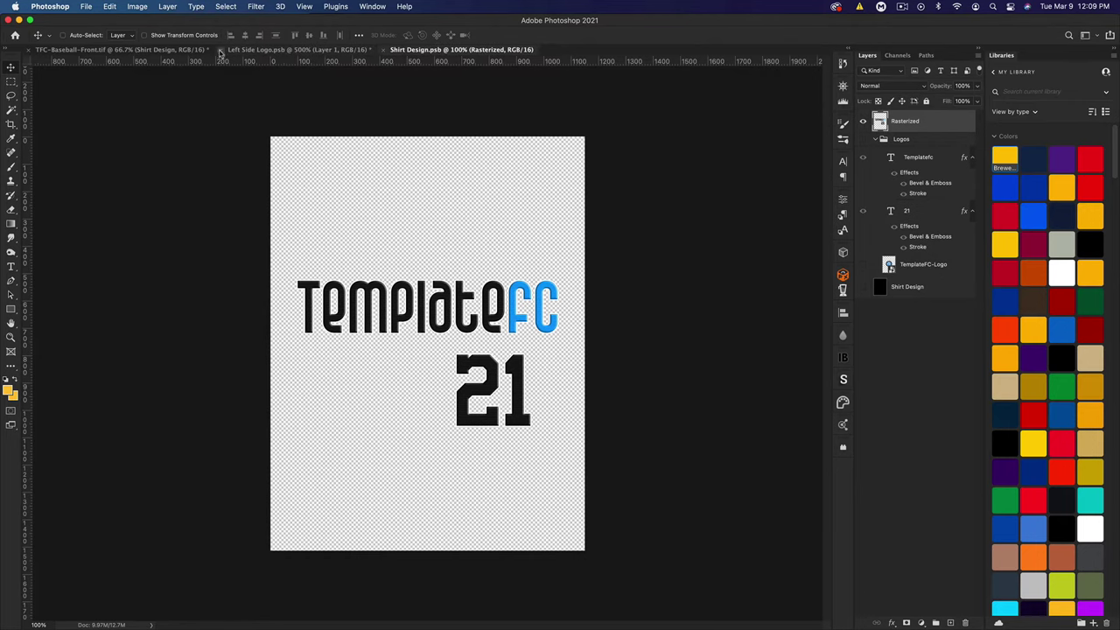
click(221, 50)
click(585, 227)
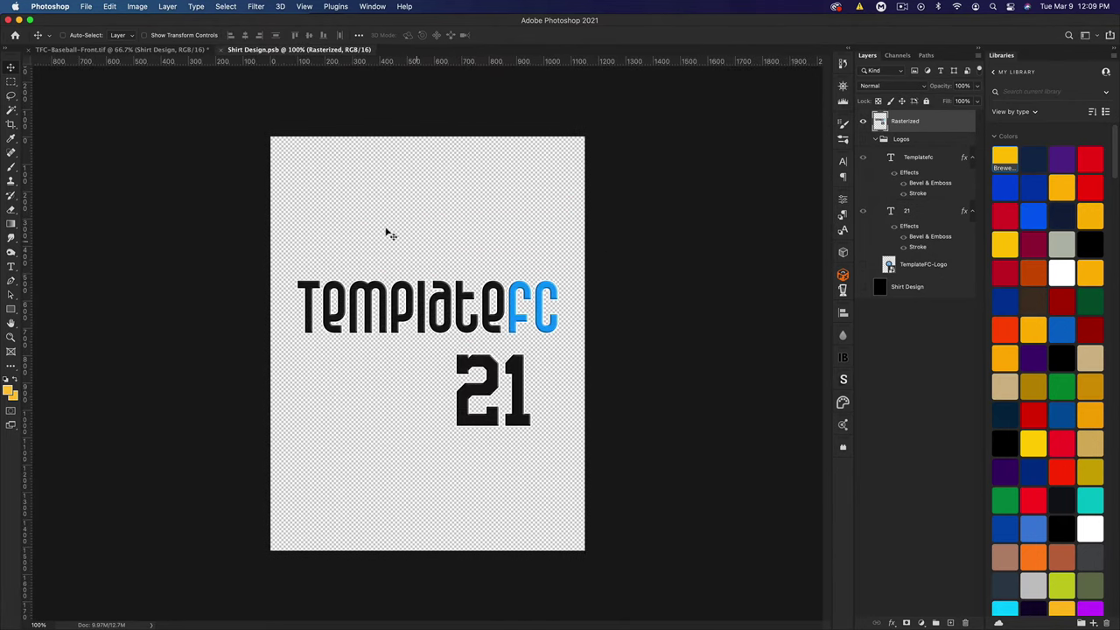
Examine the wordmark and number artwork in the Shirt Design document up close.
key(super)
key(super+equal)
key(super+equal)
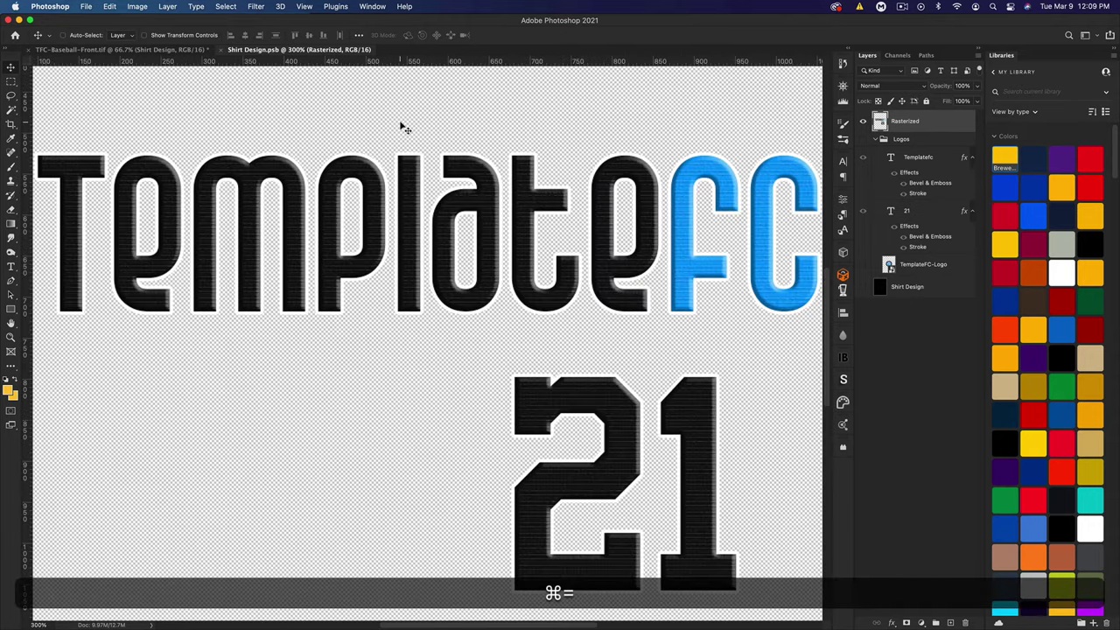
scroll(403, 131, left, 3)
scroll(403, 132, up, 1)
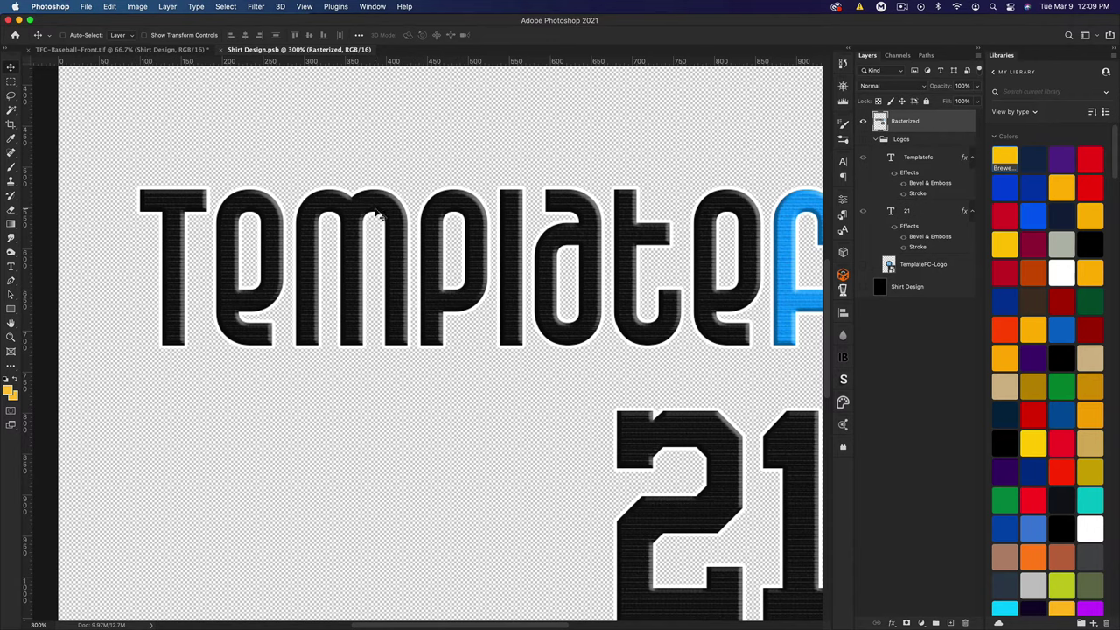
Delete the Rasterized layer, show the Logos group and select the Templatefc text layer.
key(super+0)
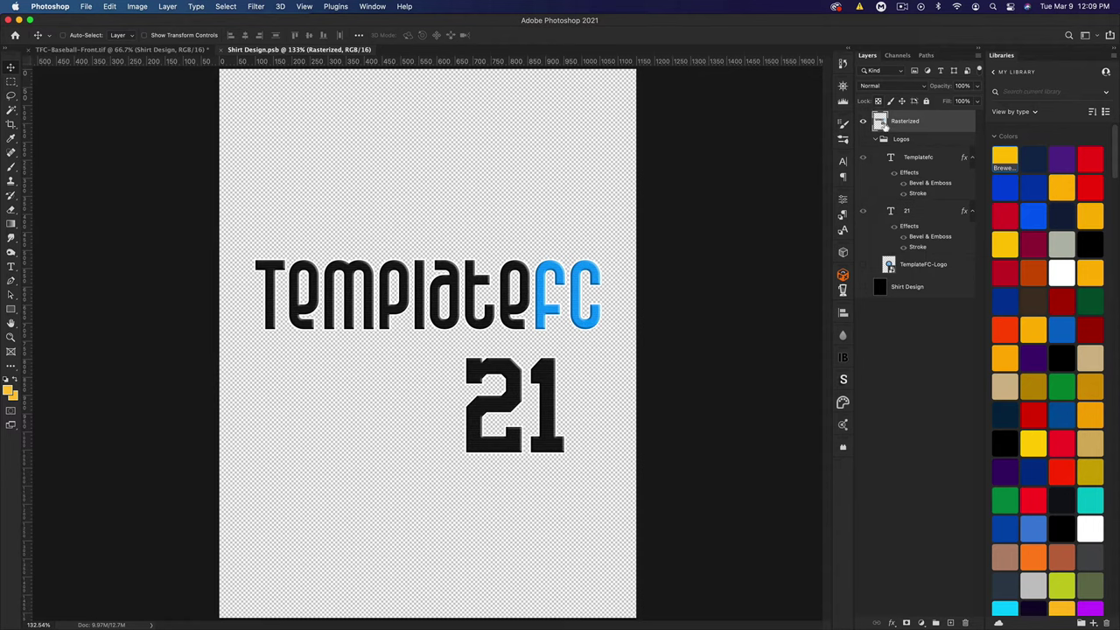
key(BackSpace)
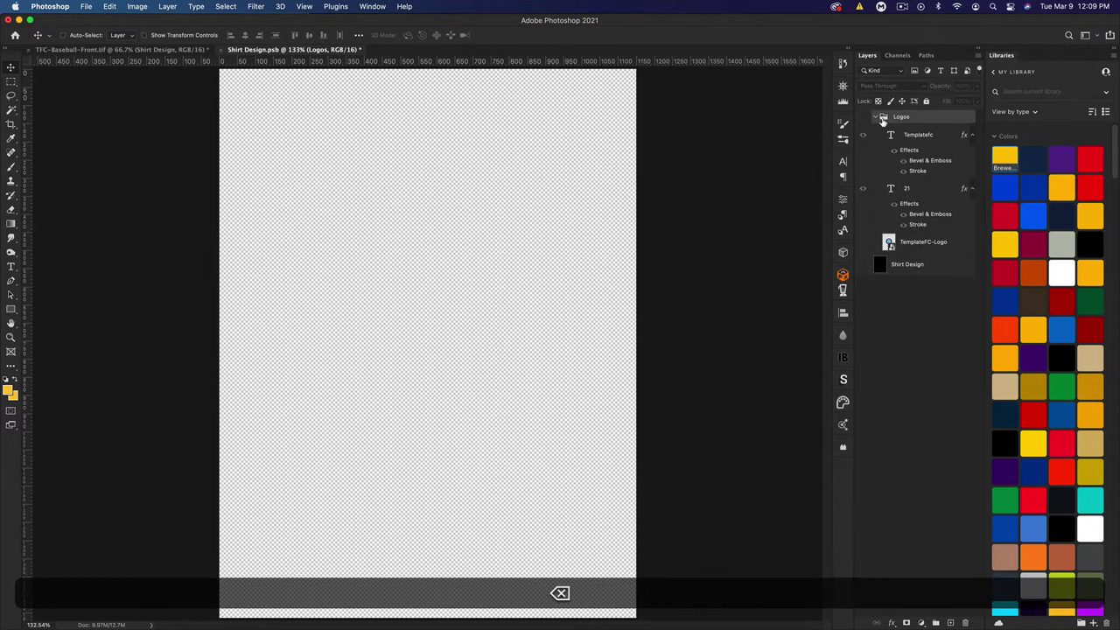
click(942, 136)
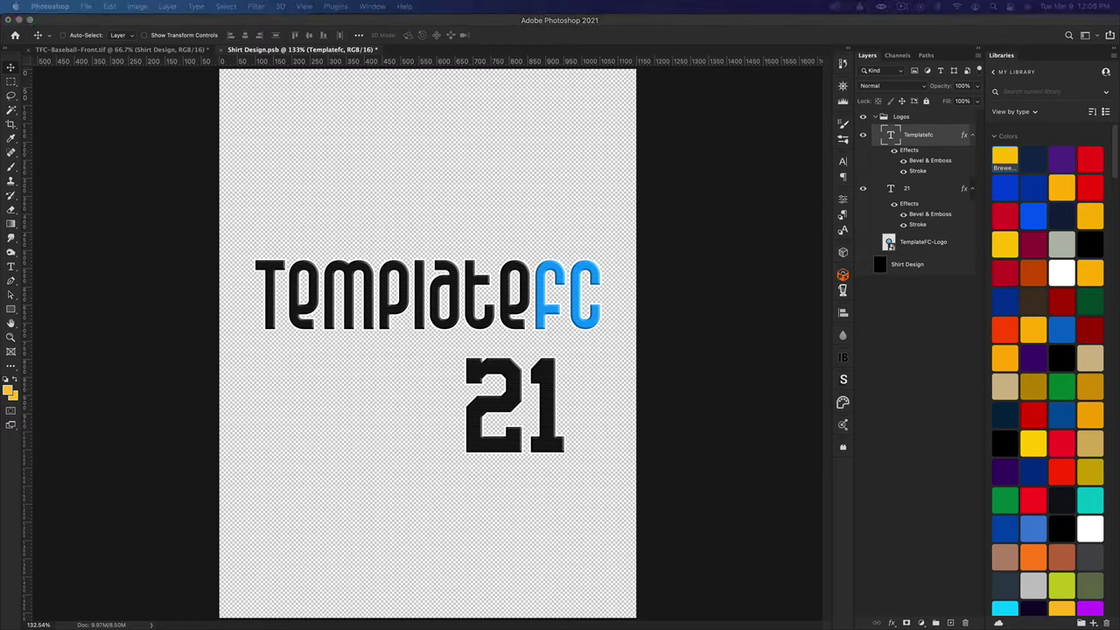
Bring the Milwaukee wordmark and the Nike swoosh into the shirt design, placing the swoosh above the wordmark.
drag(166, 337, 394, 313)
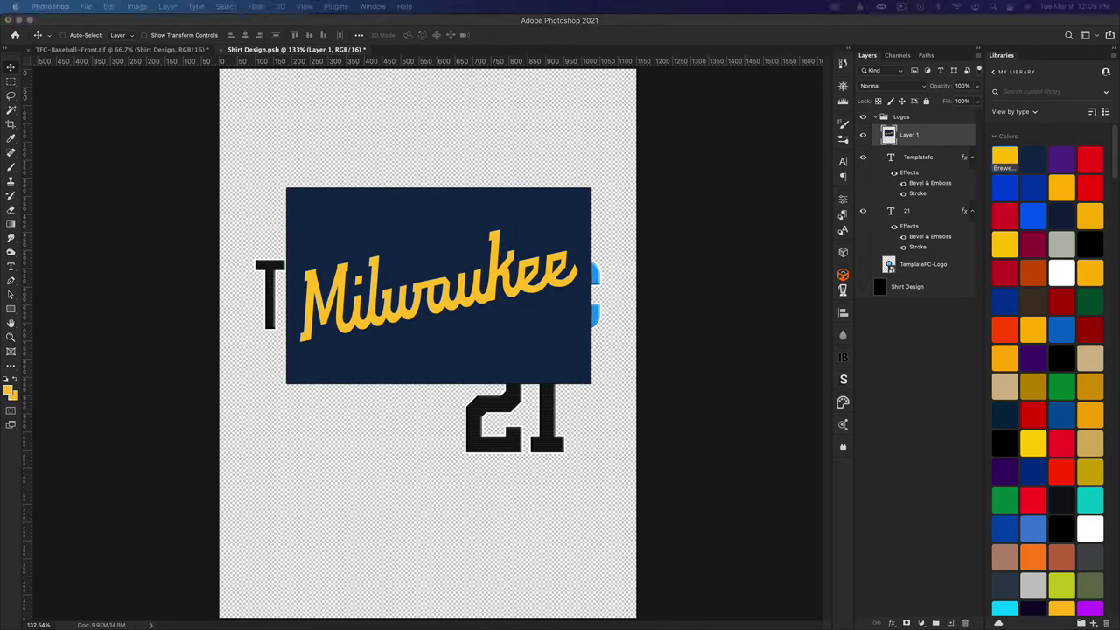
drag(189, 315, 423, 262)
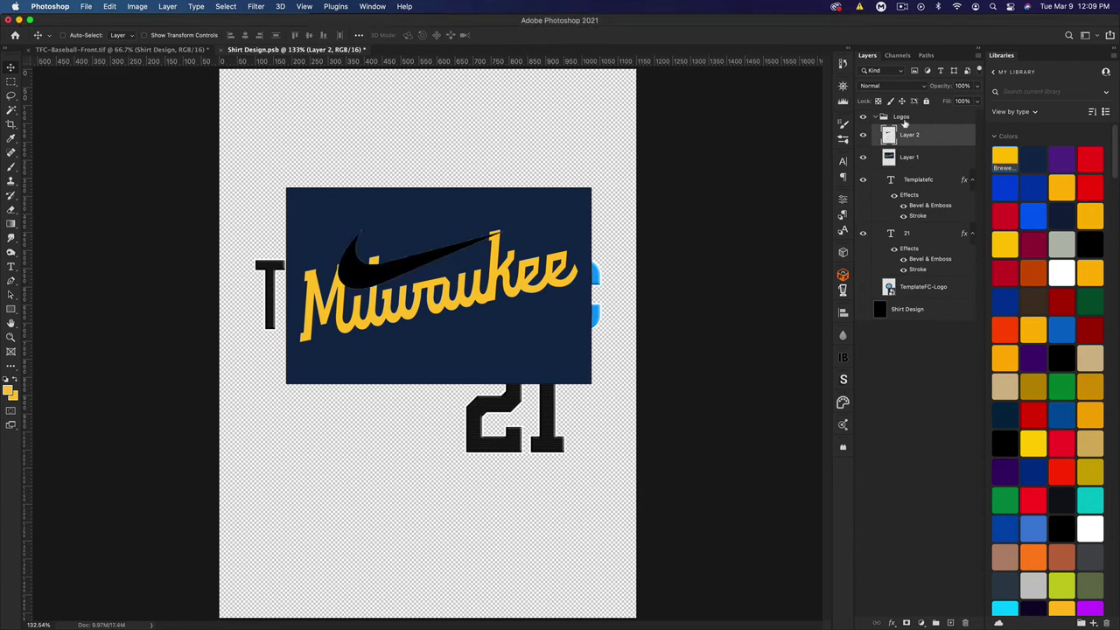
drag(442, 235, 418, 103)
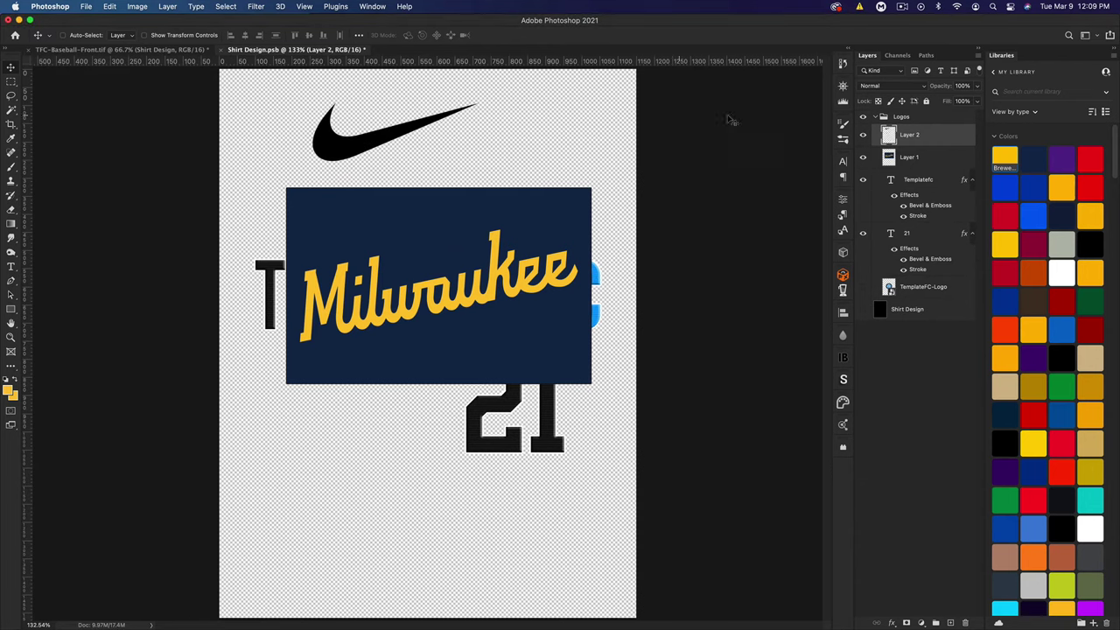
Select the navy background of the Milwaukee wordmark layer with the Magic Wand, delete it and deselect.
click(901, 162)
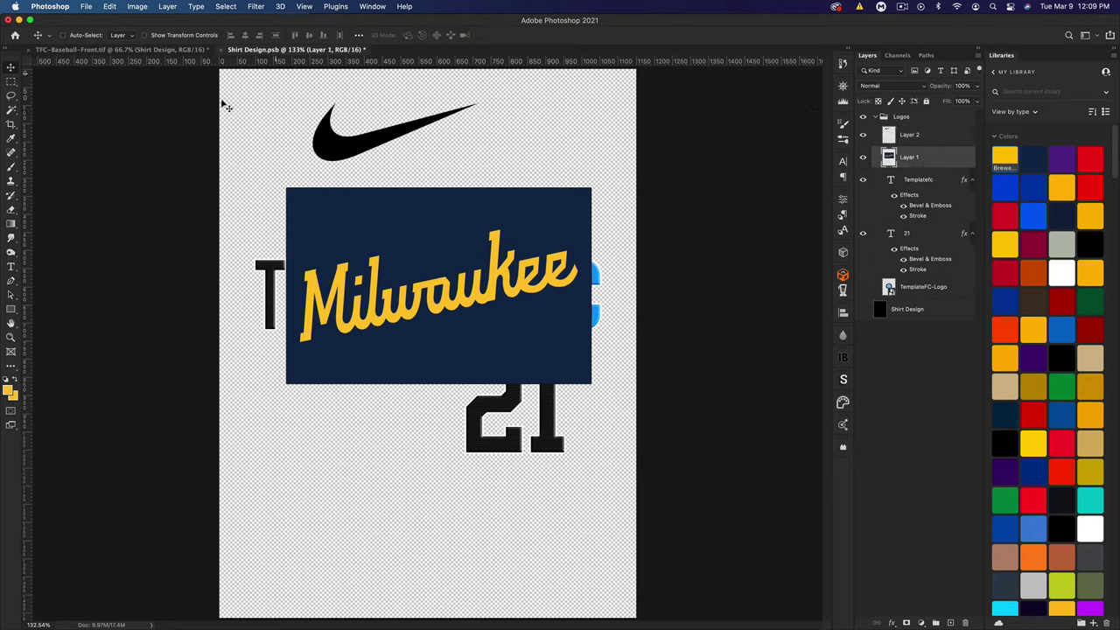
click(11, 110)
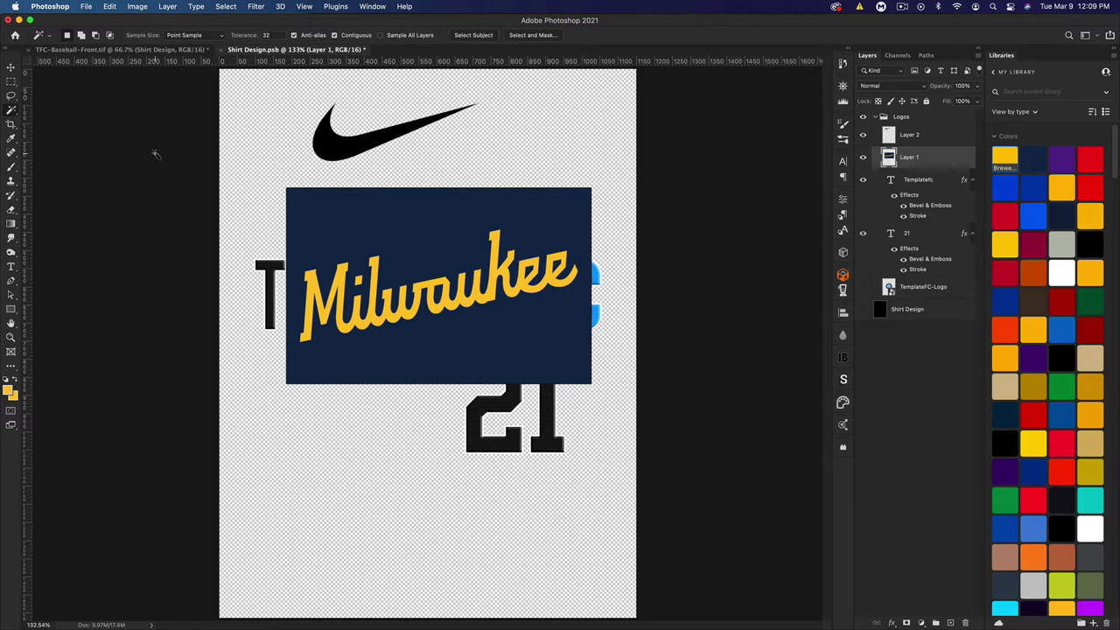
click(392, 223)
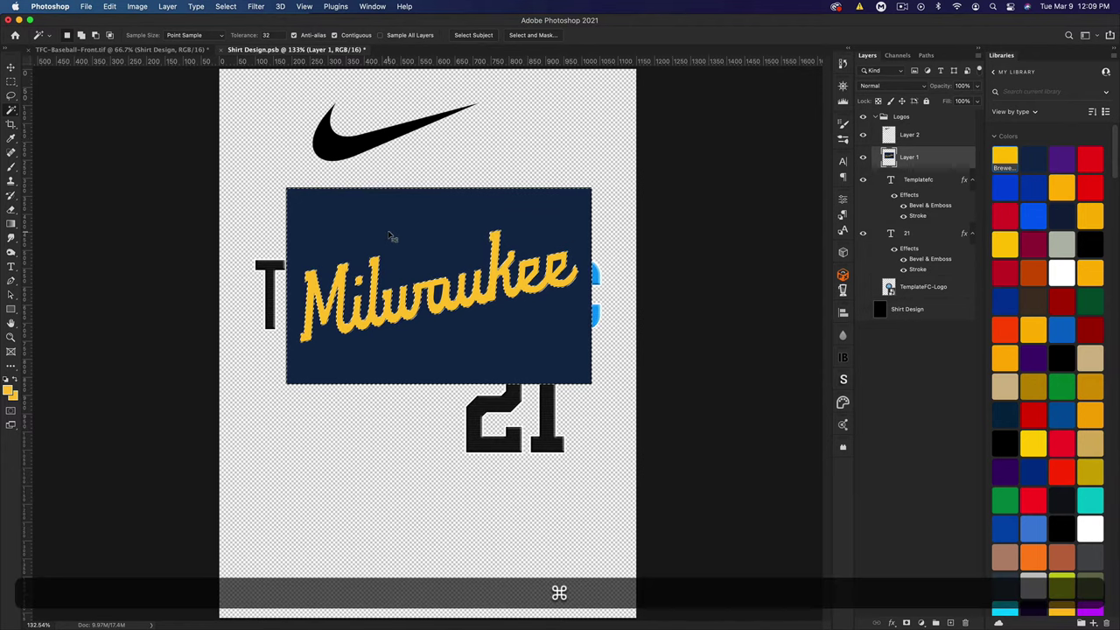
key(super+equal)
key(super+equal)
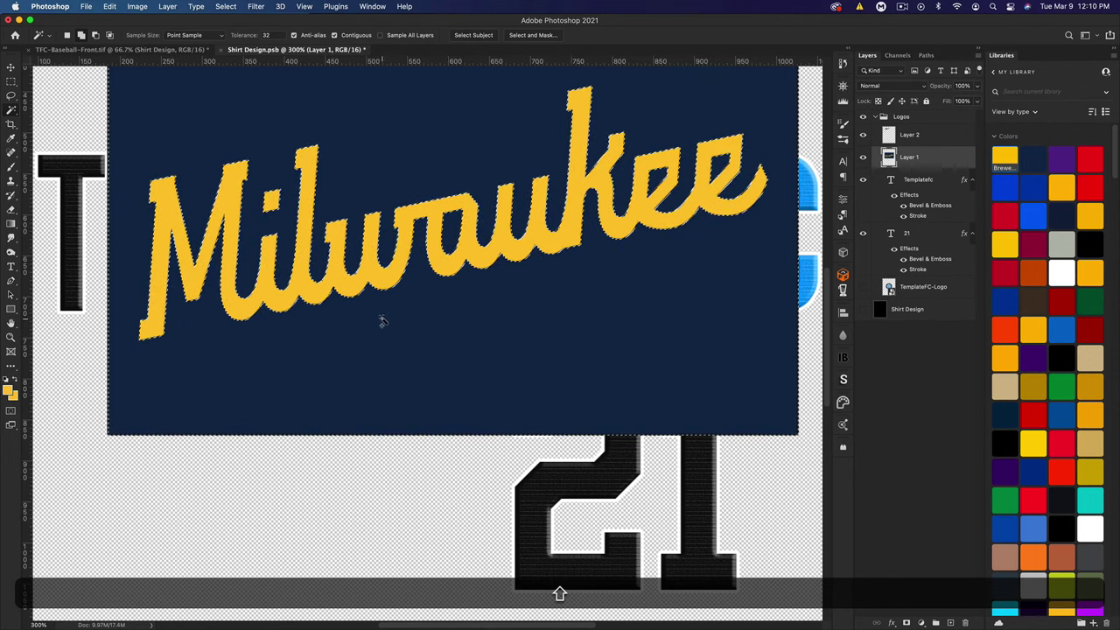
key(super)
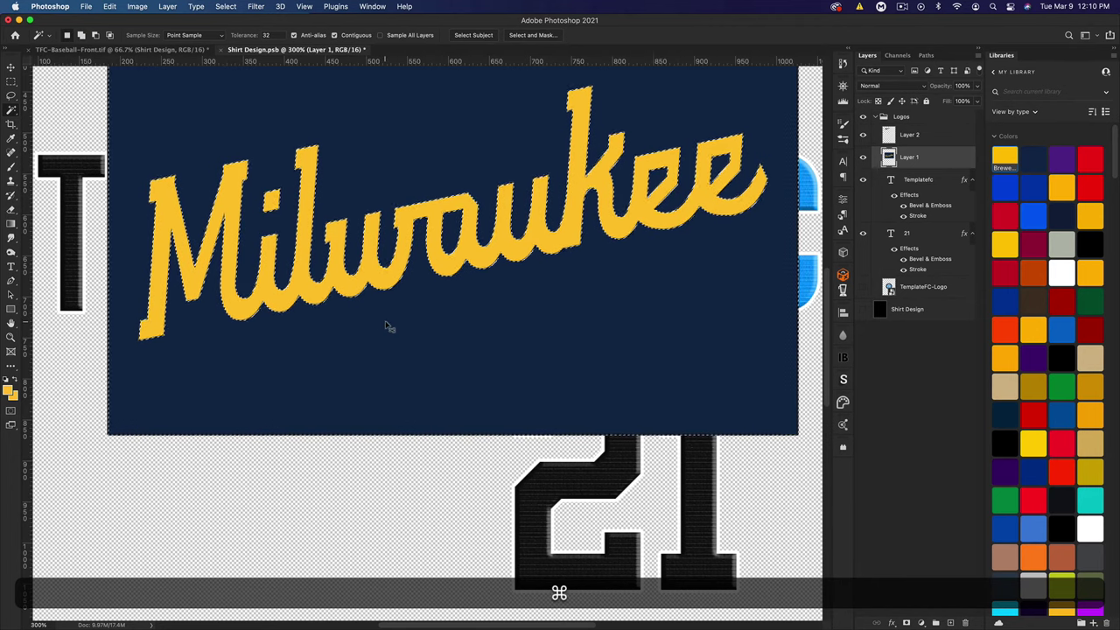
key(super+0)
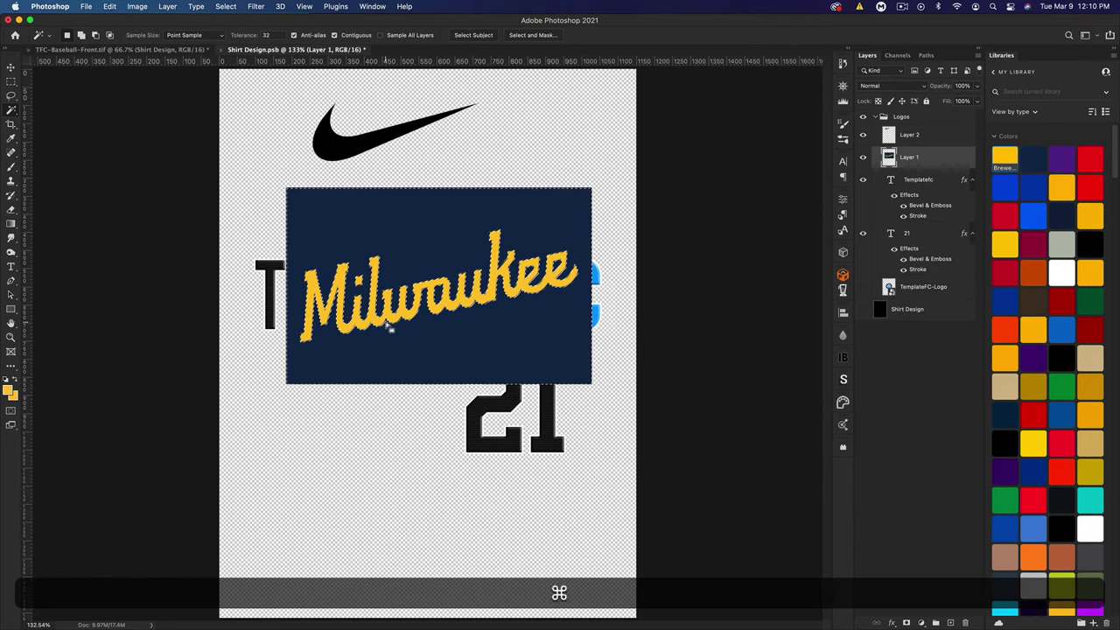
key(BackSpace)
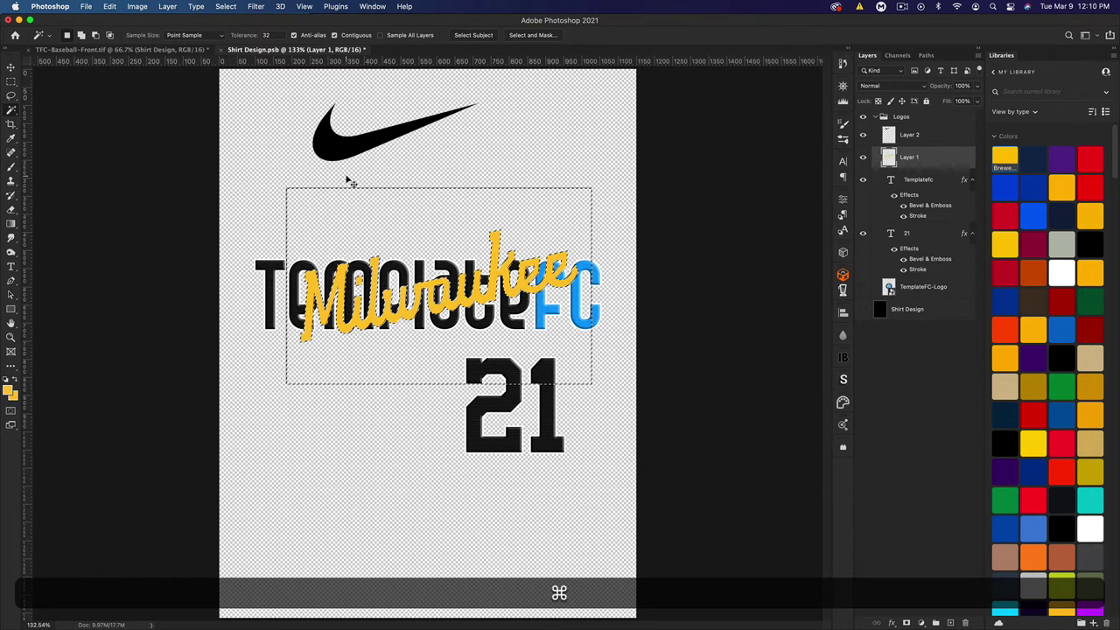
key(super+d)
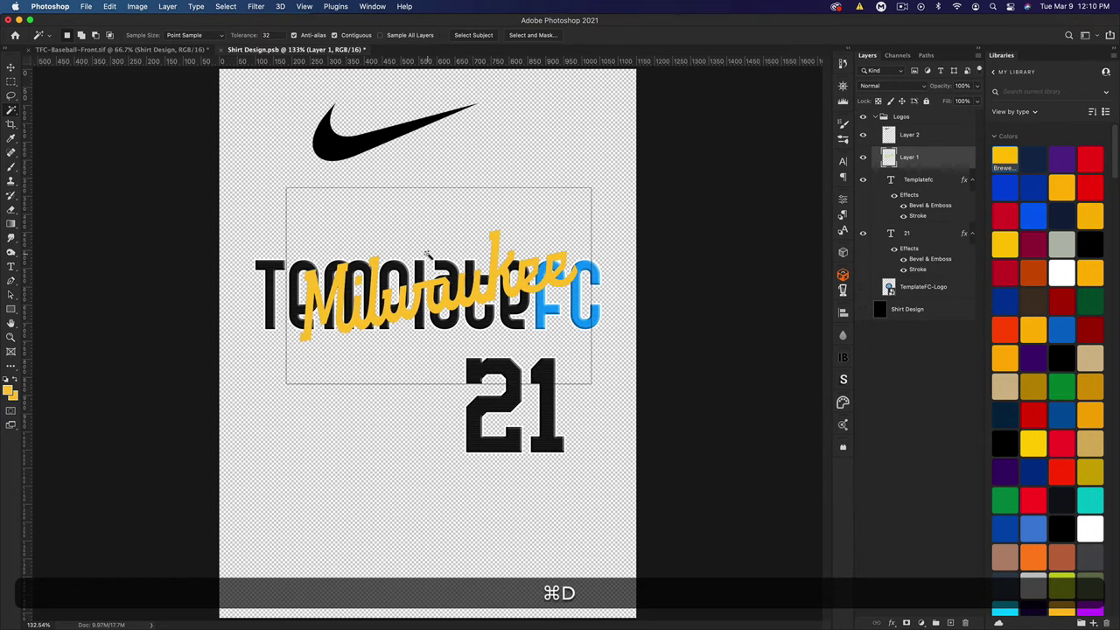
Clear the leftover thin border around the Milwaukee wordmark using an inverted rectangular selection just inside it.
click(11, 82)
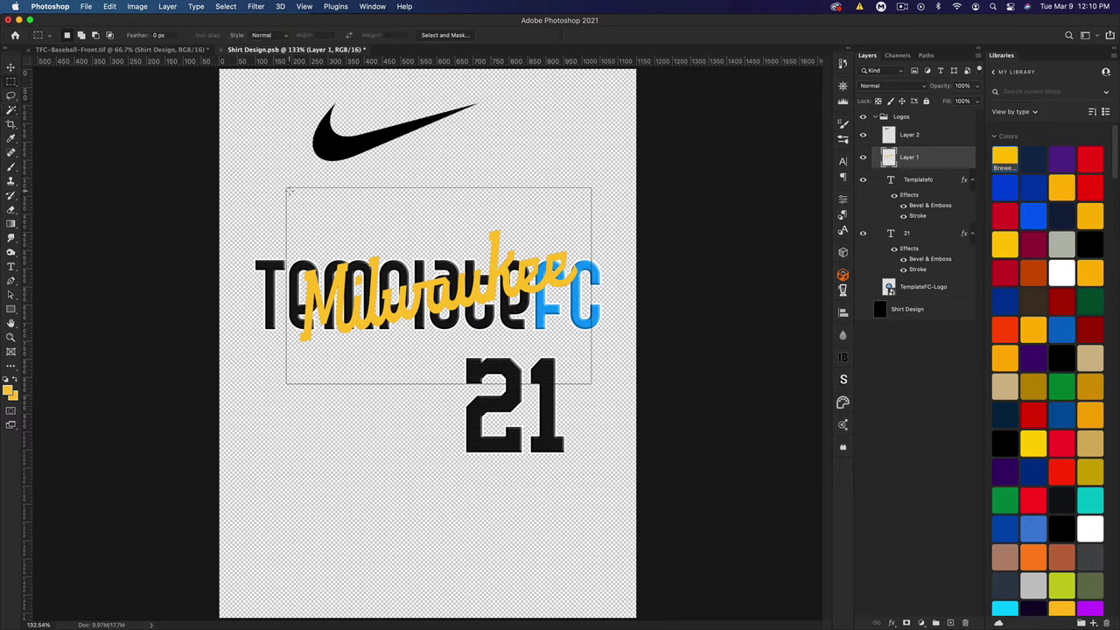
drag(288, 189, 591, 382)
click(226, 6)
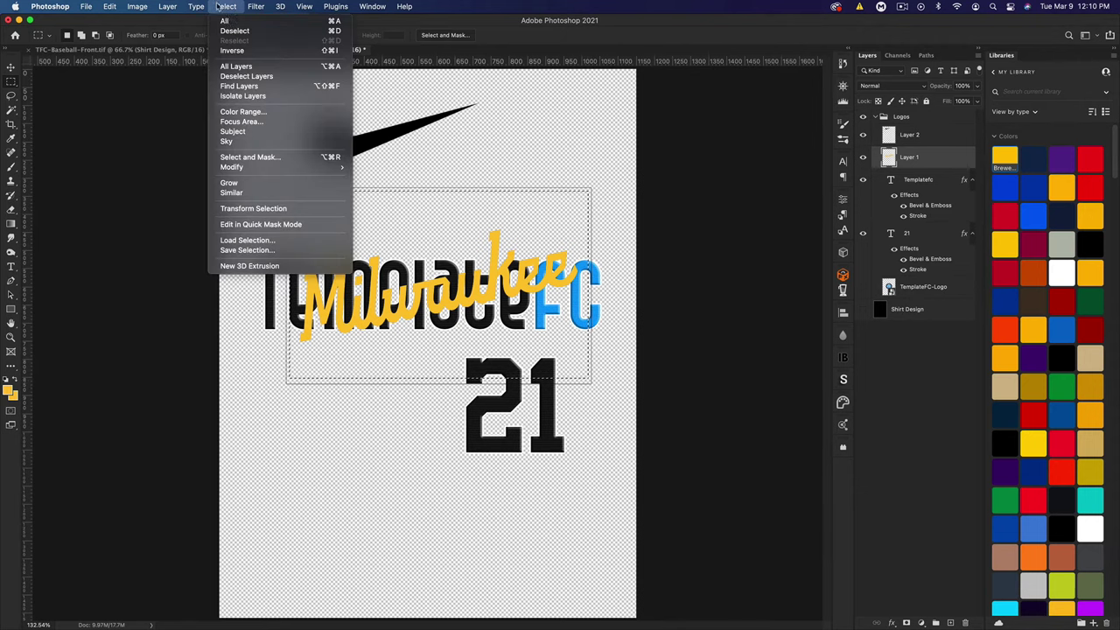
click(232, 50)
key(BackSpace)
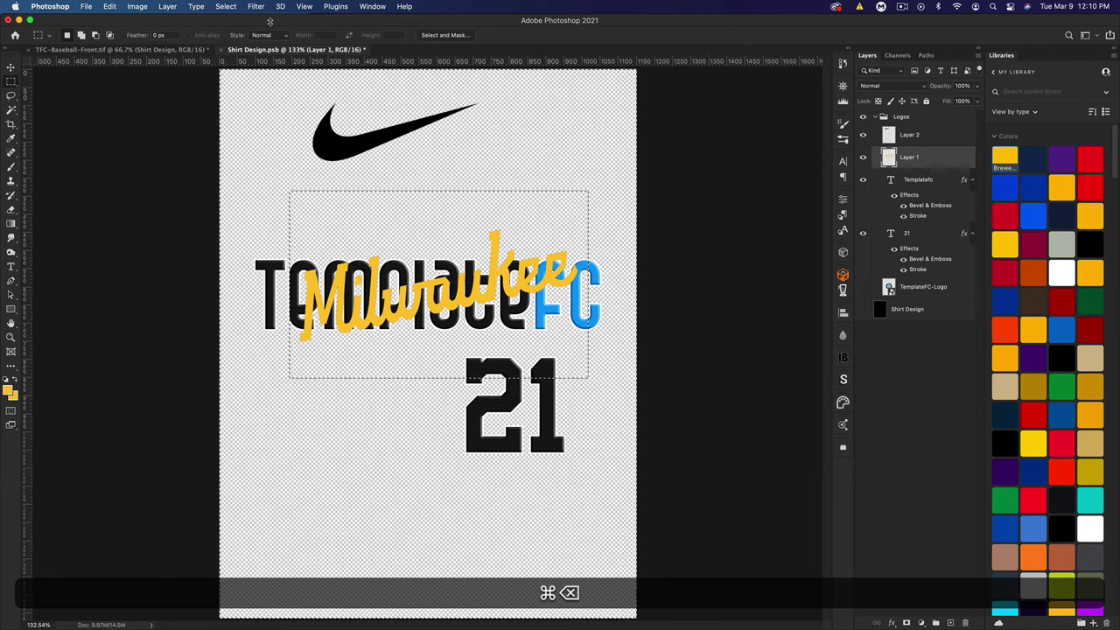
key(super+d)
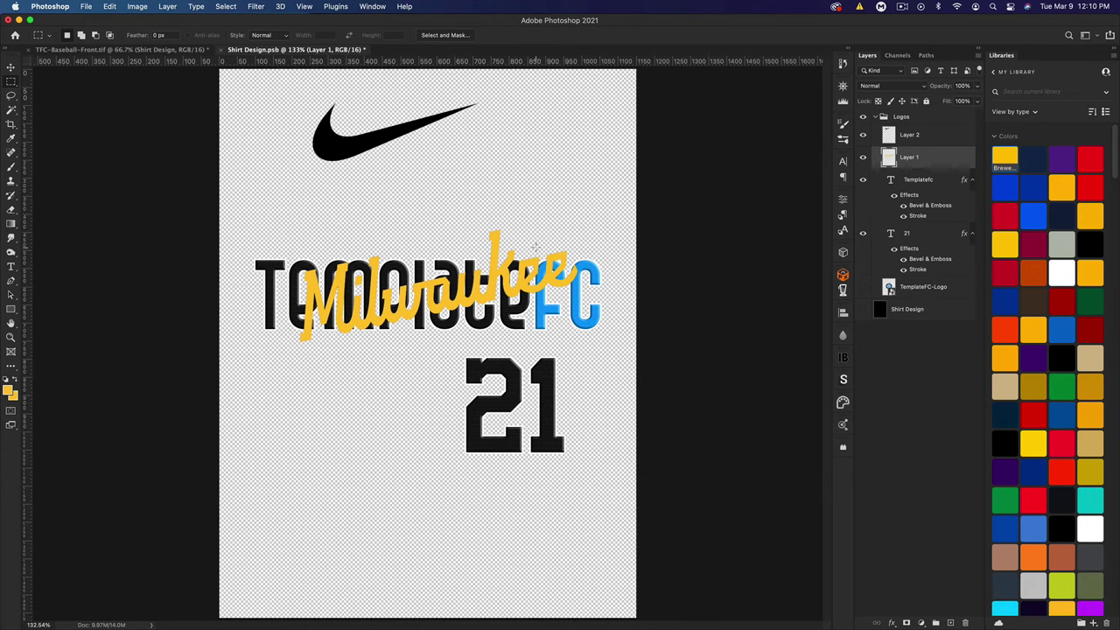
Add a Color Overlay in yellow ffc432 to the Milwaukee wordmark layer, sampled from the foreground color.
double_click(942, 159)
click(578, 332)
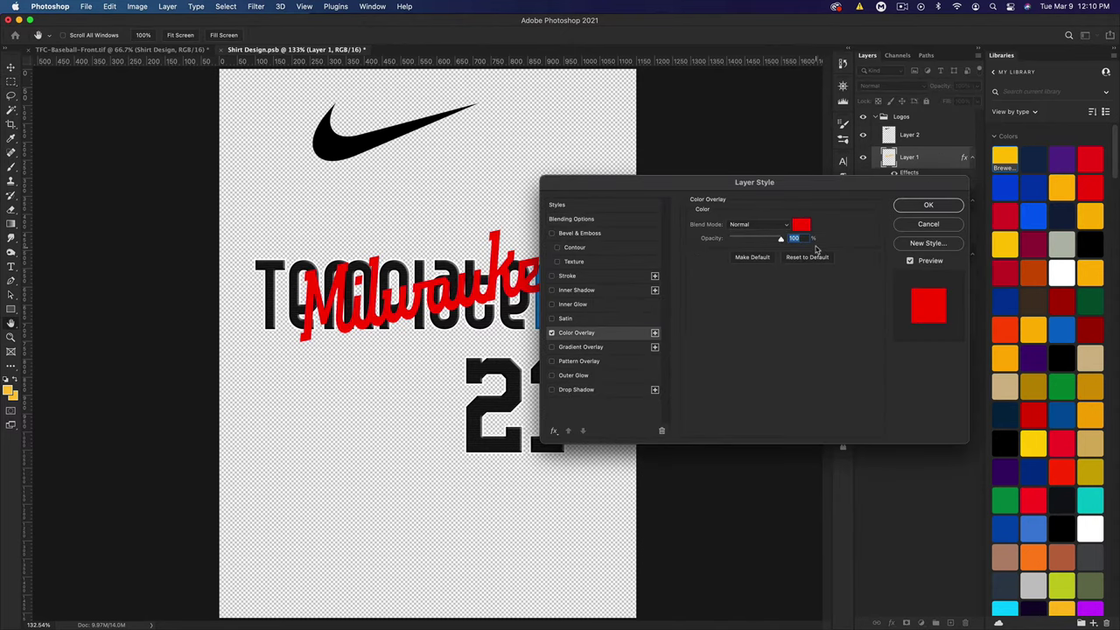
click(802, 226)
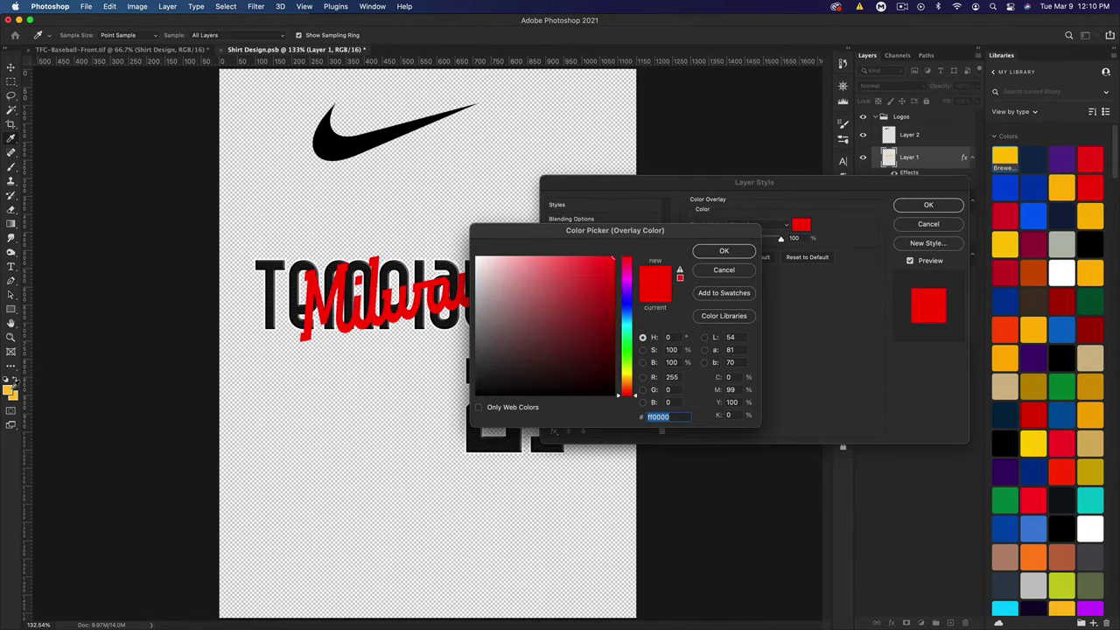
click(11, 389)
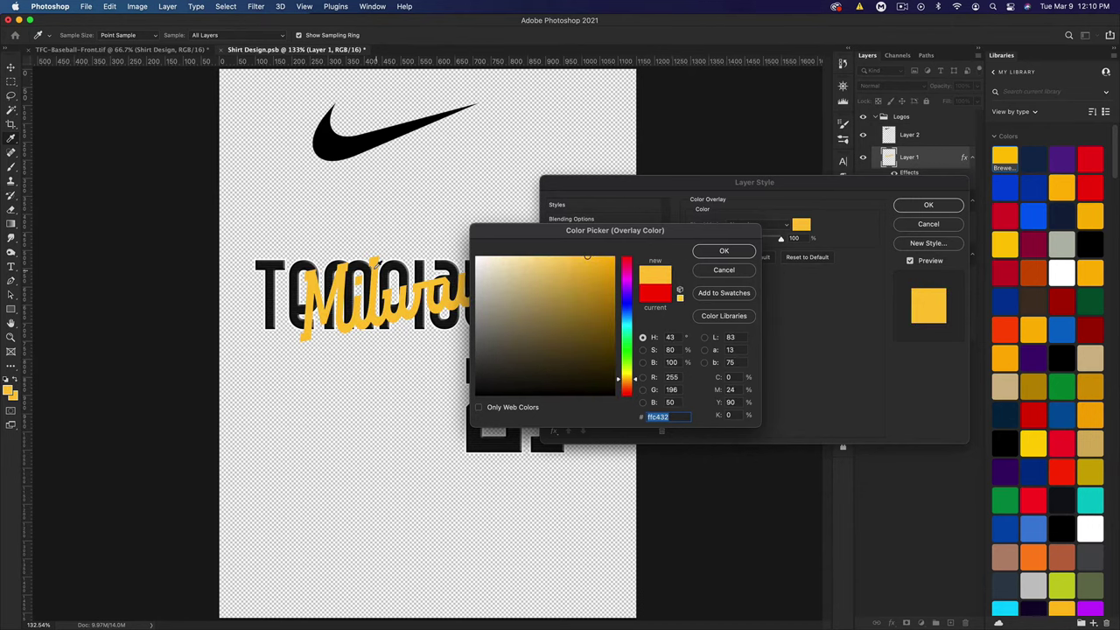
click(705, 254)
click(933, 207)
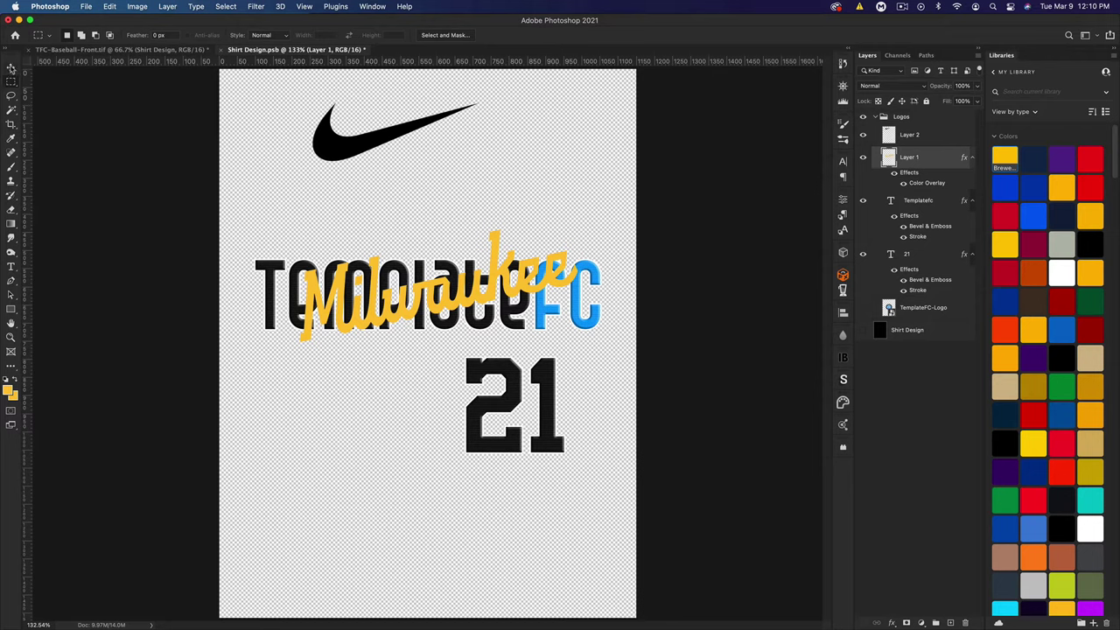
Scale the Milwaukee wordmark proportionally to about 112% and center it horizontally on the shirt.
key(super+t)
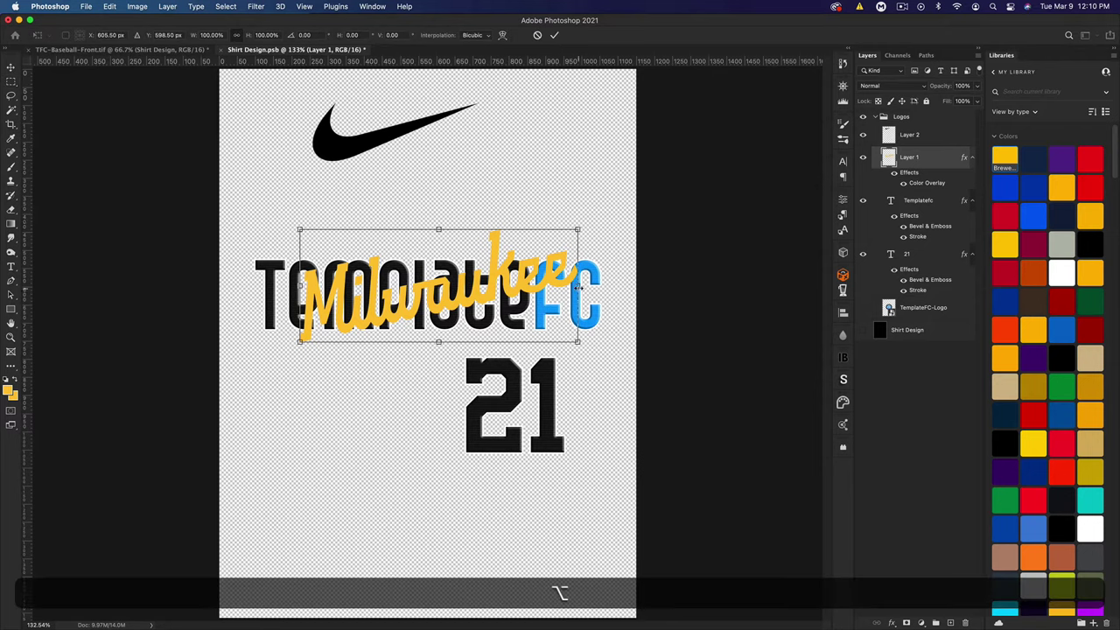
drag(577, 290, 594, 290)
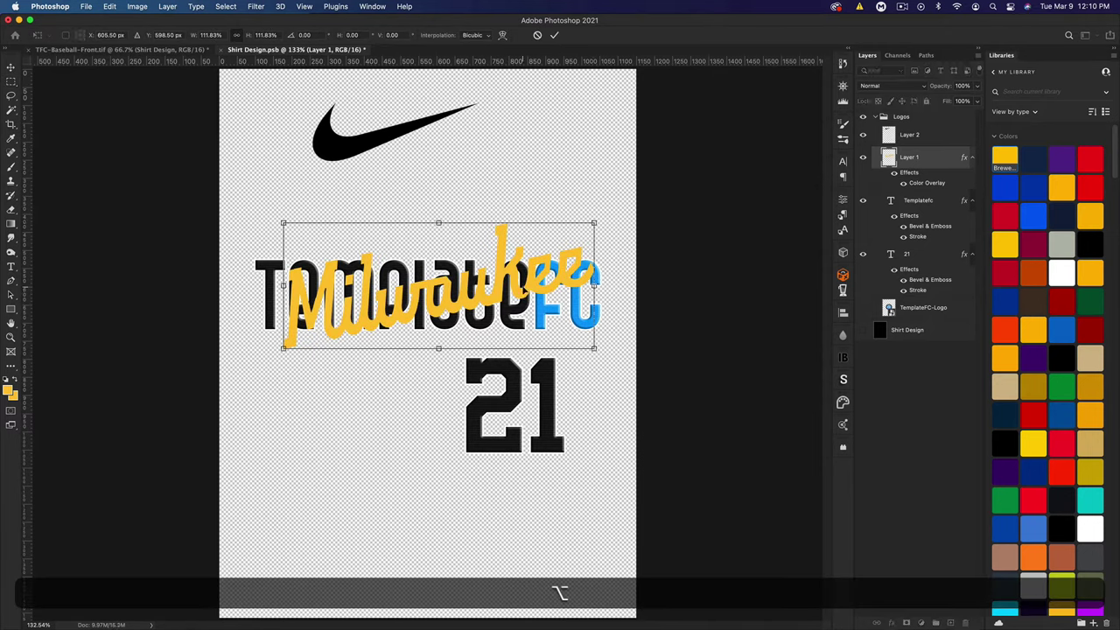
drag(525, 290, 523, 262)
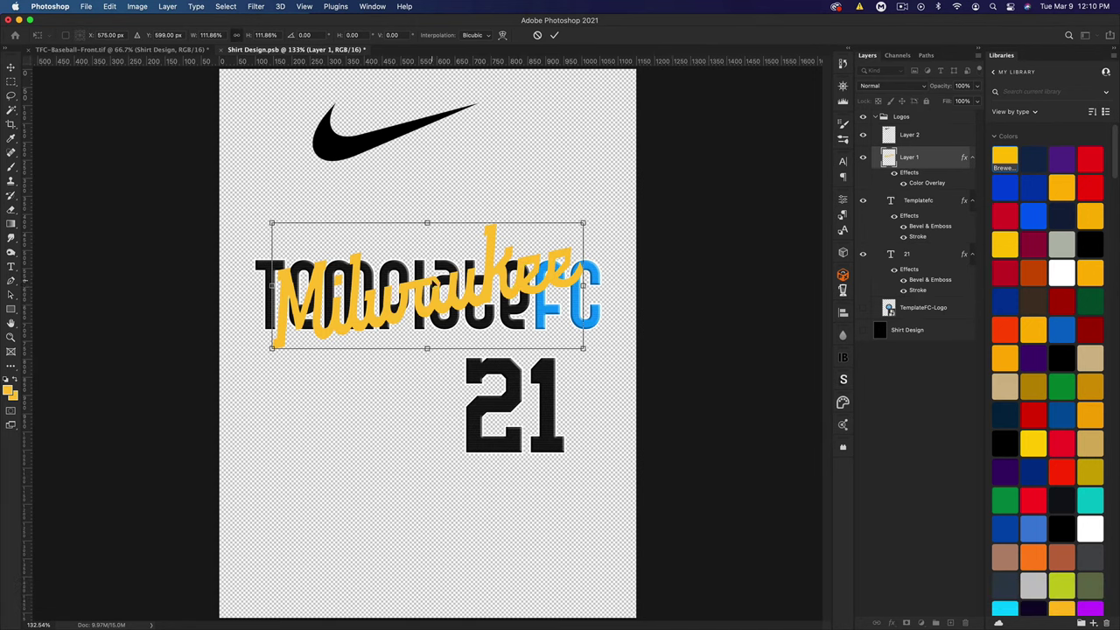
key(Return)
Show the vertical guide at the shirt's center and move the Milwaukee wordmark slightly down.
key(super+h)
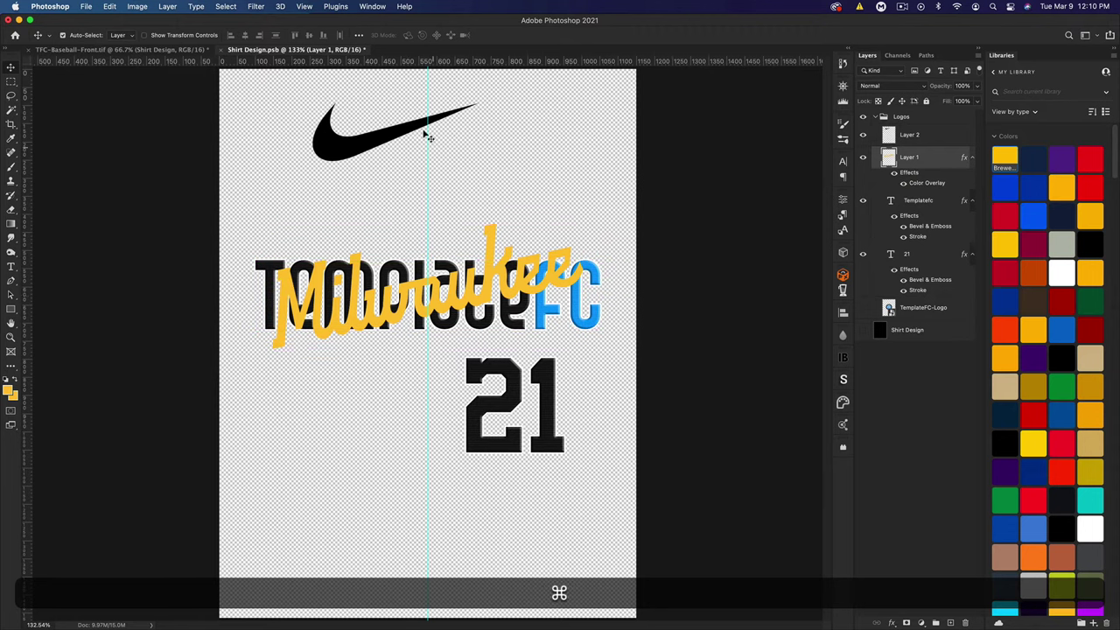
key(super+t)
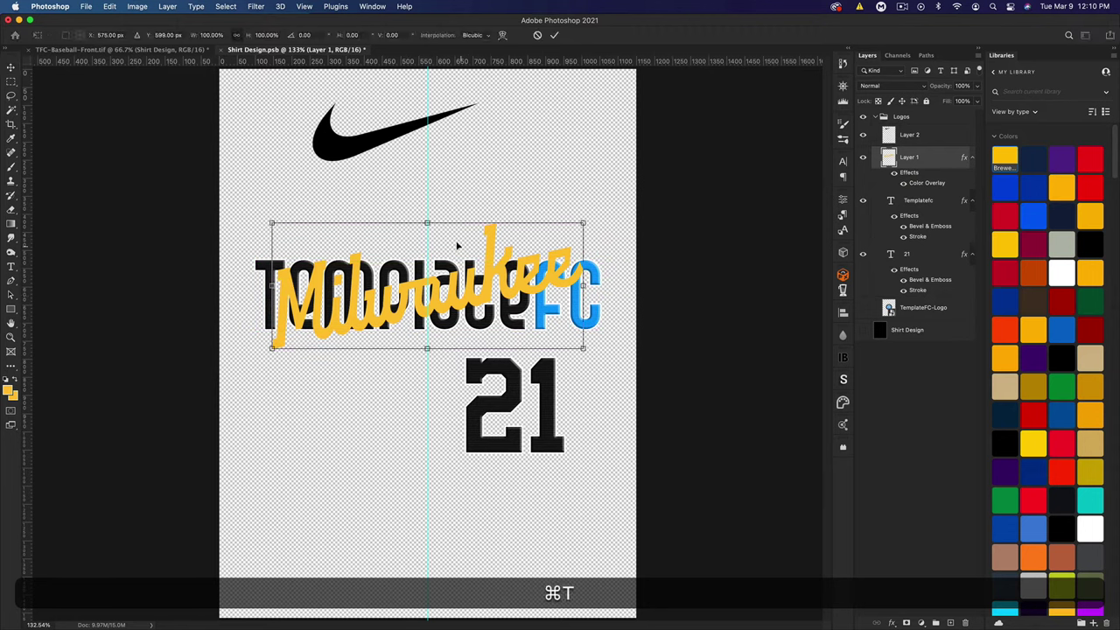
key(Return)
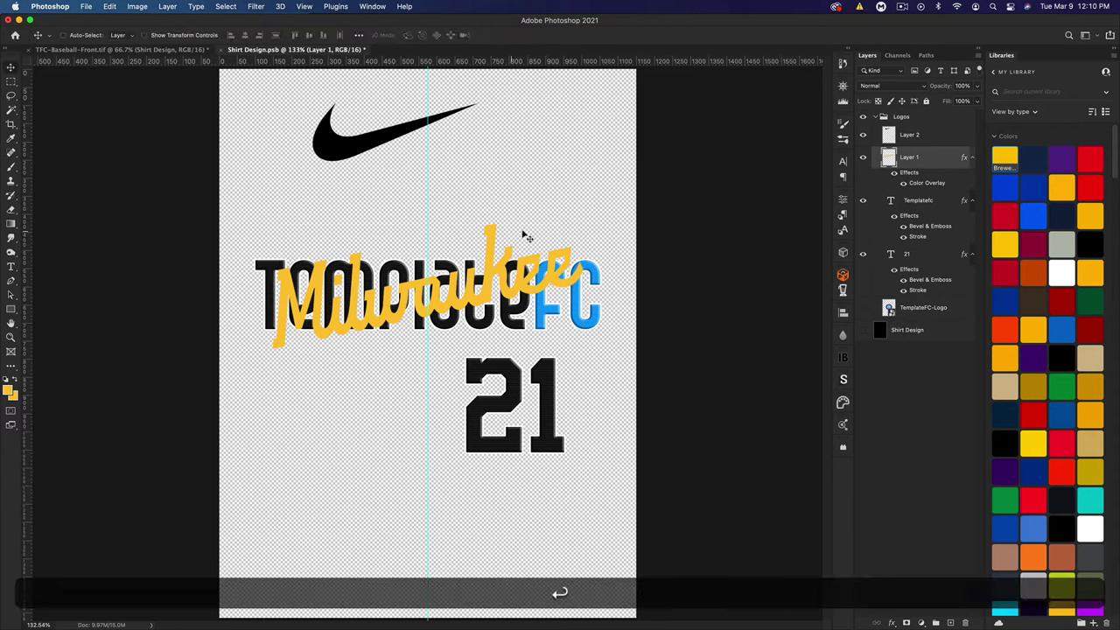
drag(525, 238, 511, 268)
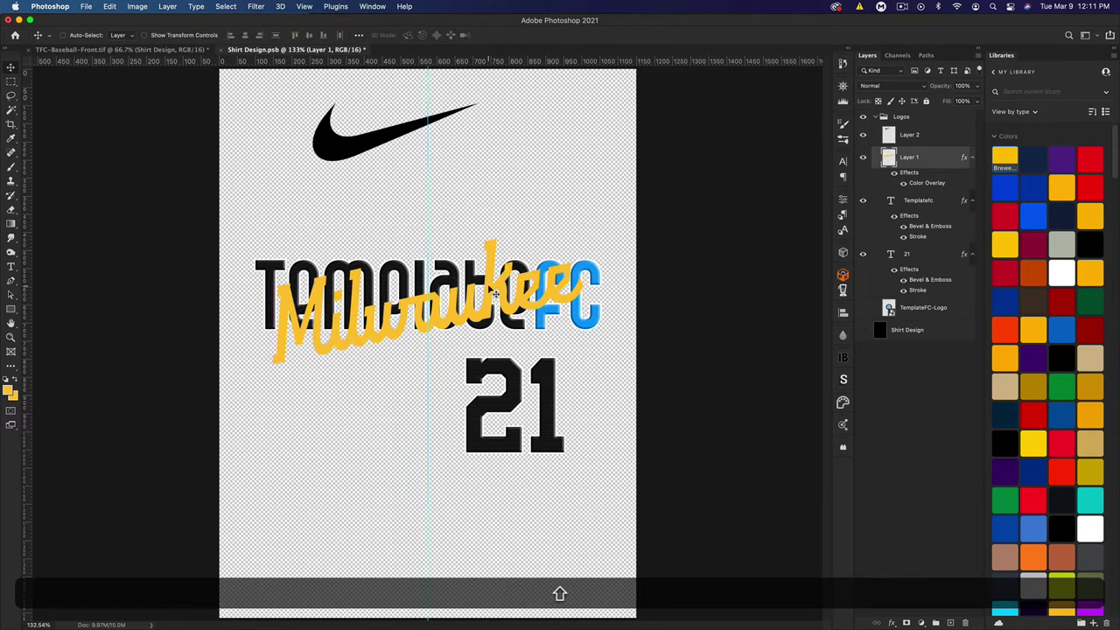
Copy the layer style of the Templatefc text layer and hide that layer.
click(917, 210)
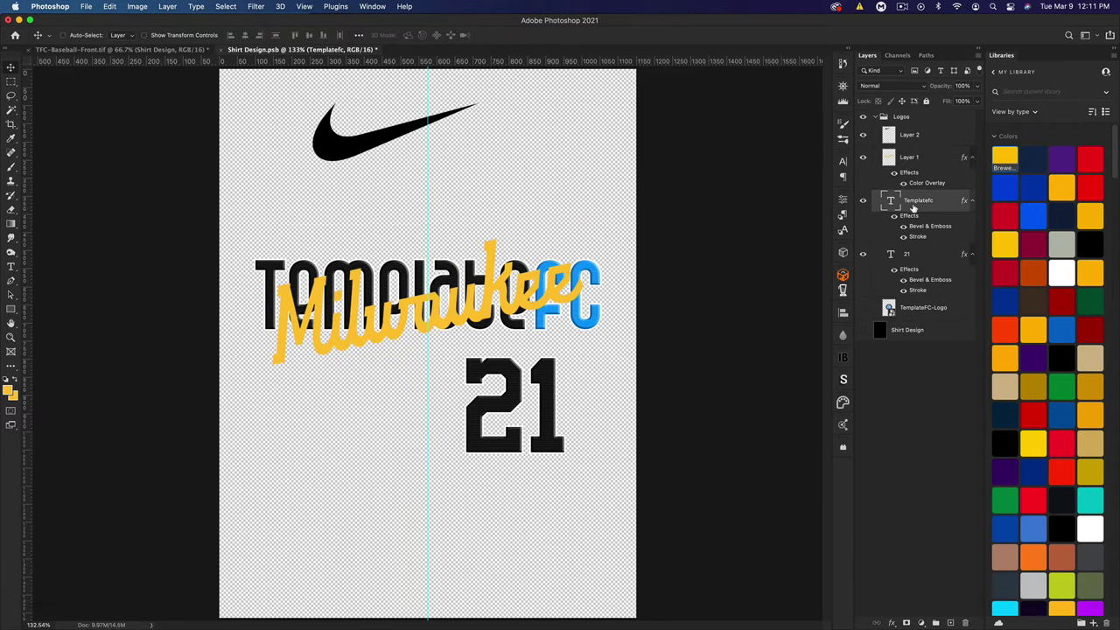
key(ctrl)
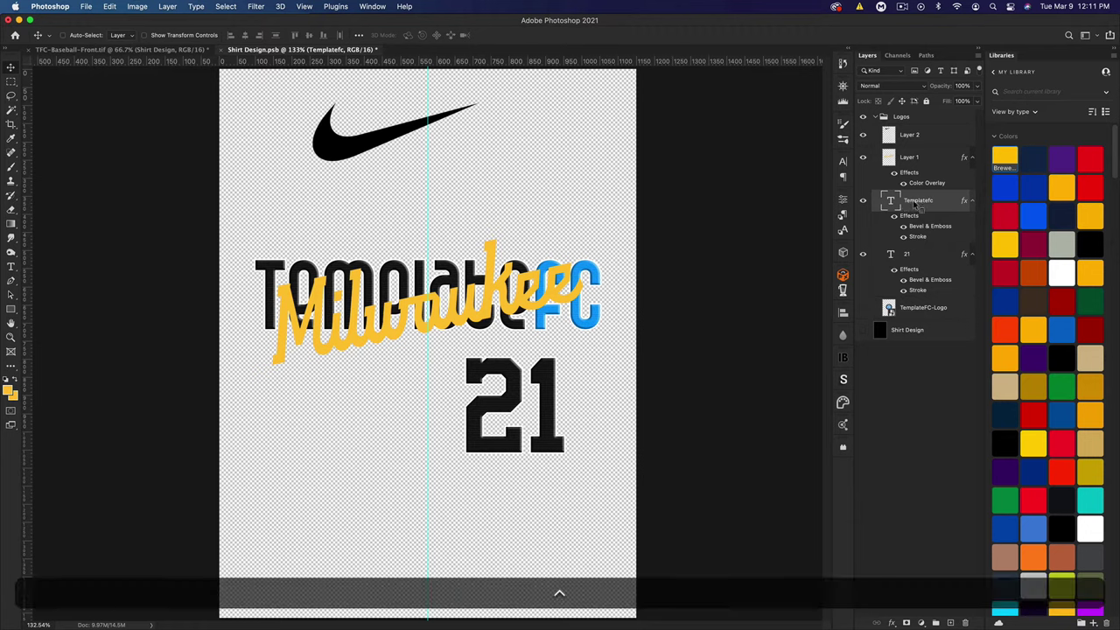
ctrl+click(917, 205)
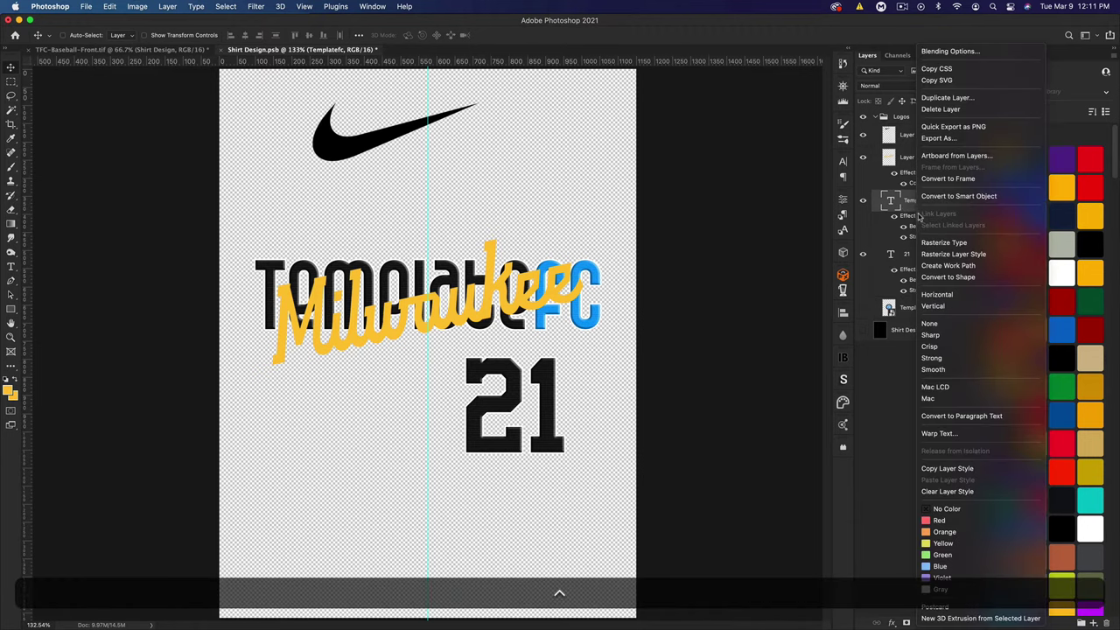
click(949, 468)
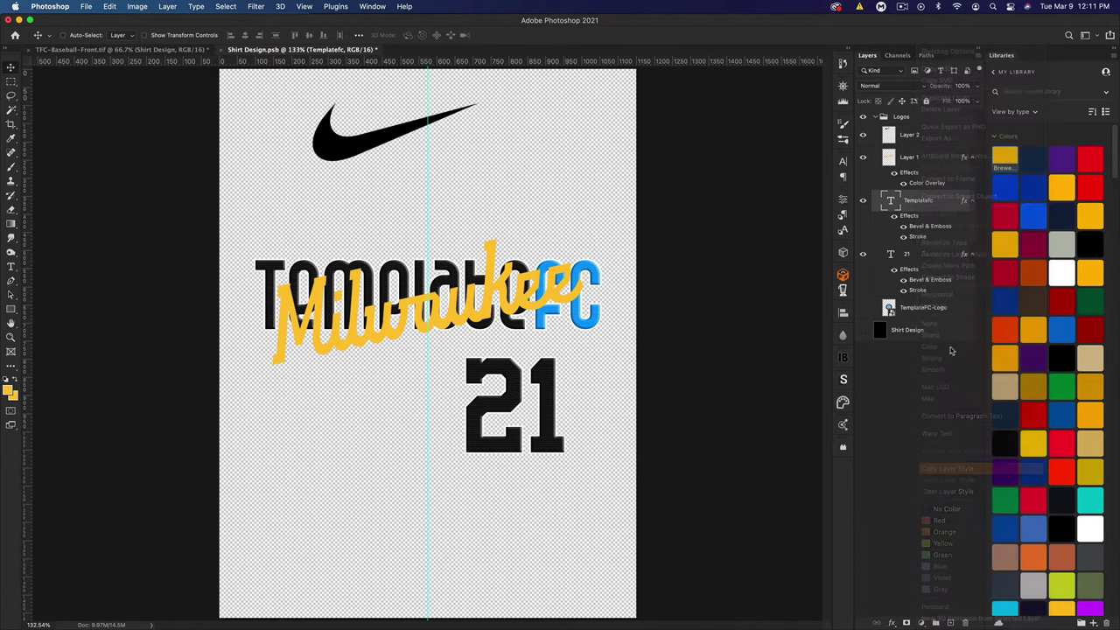
click(863, 201)
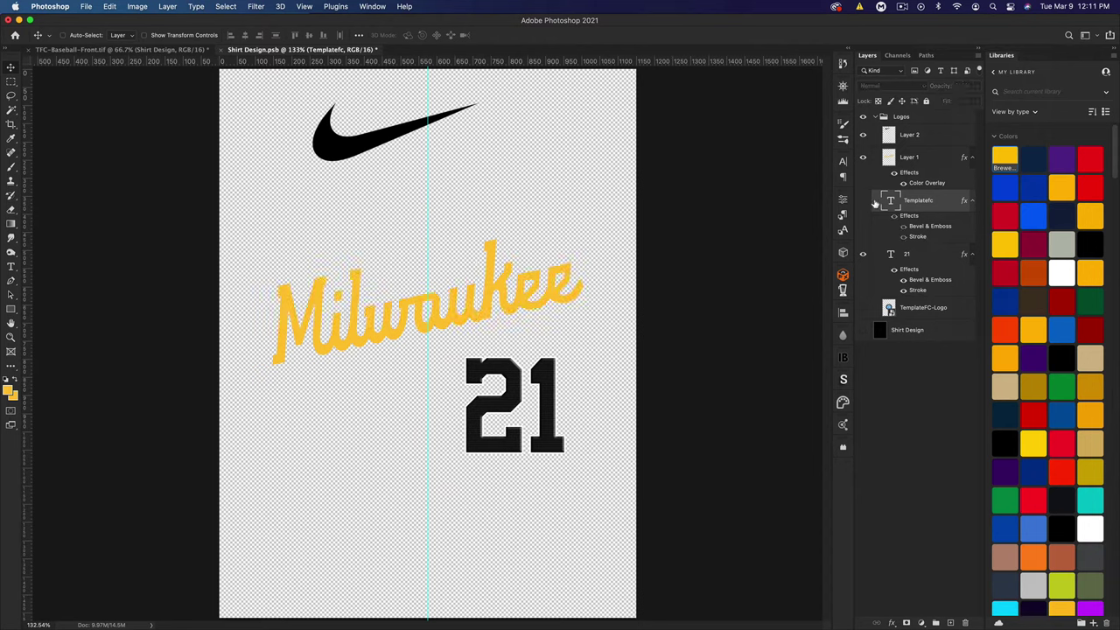
Rasterize the layer style of the Milwaukee wordmark layer and paste the copied Bevel & Emboss and Stroke style onto it.
click(927, 160)
ctrl+click(927, 159)
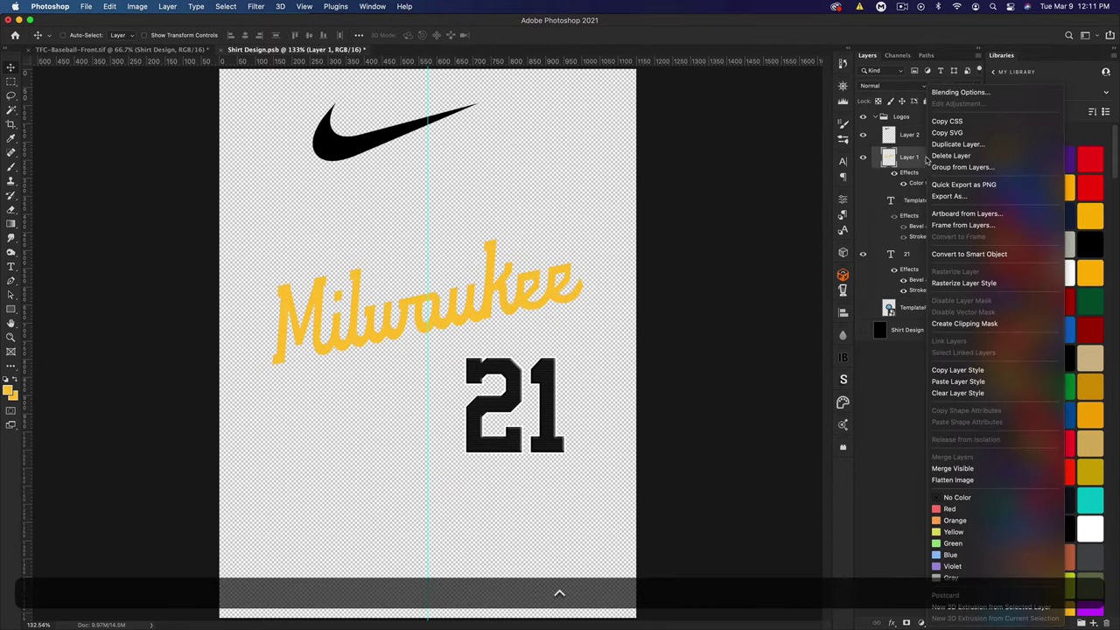
ctrl+click(915, 159)
ctrl+click(915, 159)
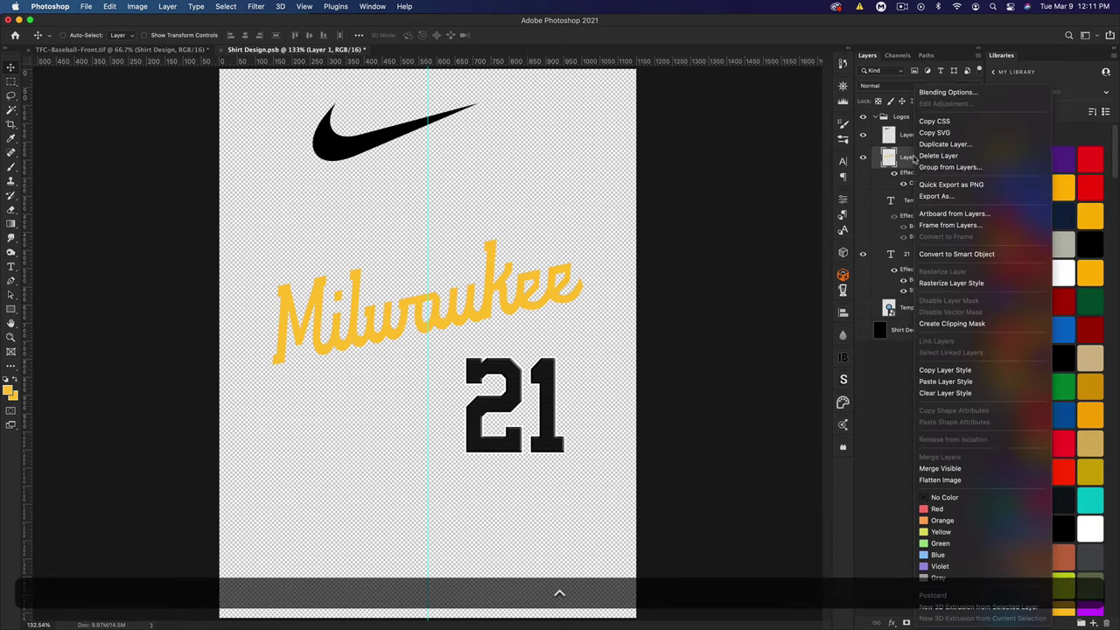
click(950, 283)
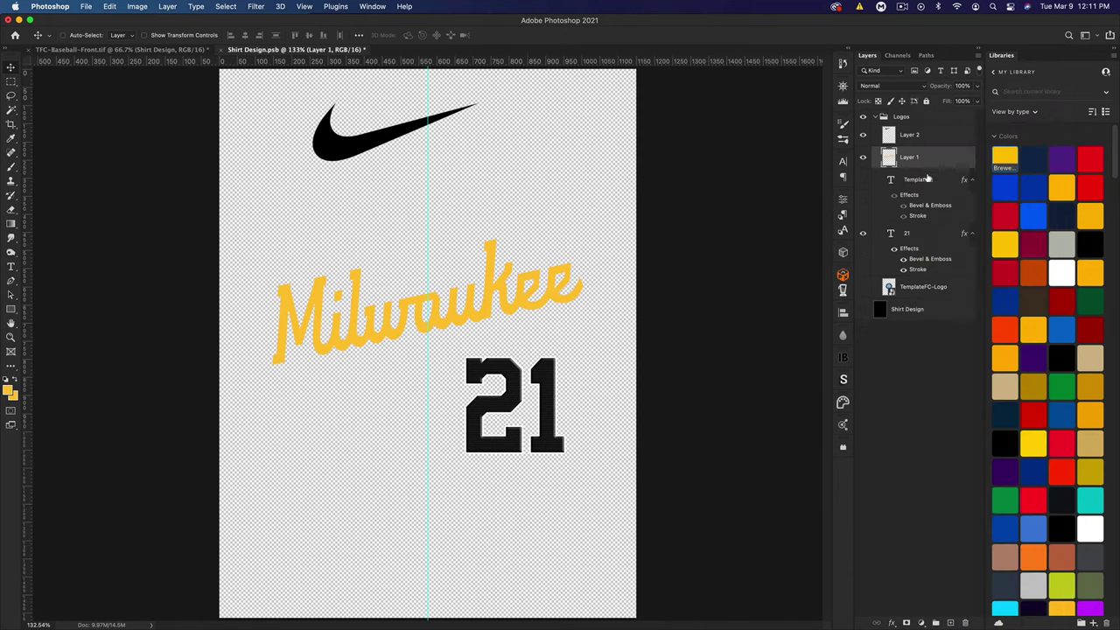
ctrl+click(928, 163)
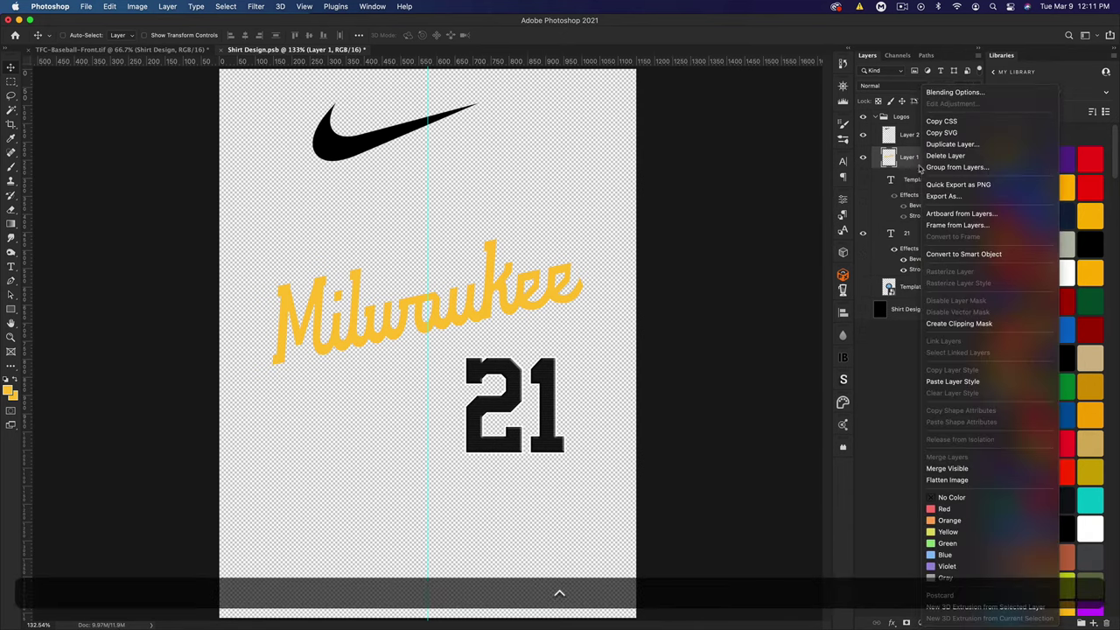
click(949, 387)
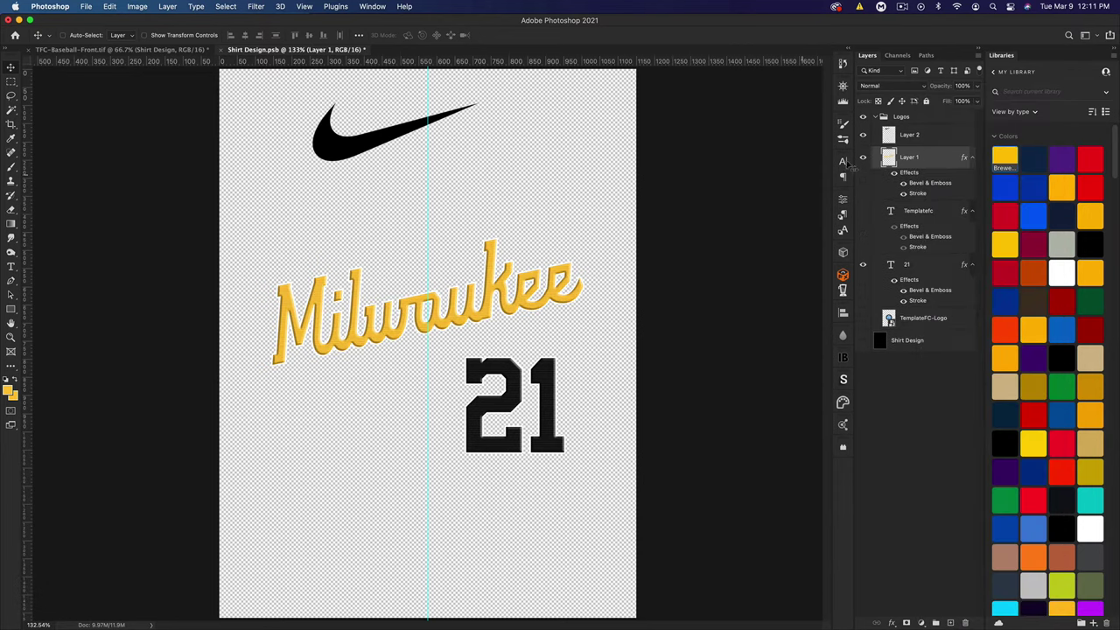
double_click(941, 162)
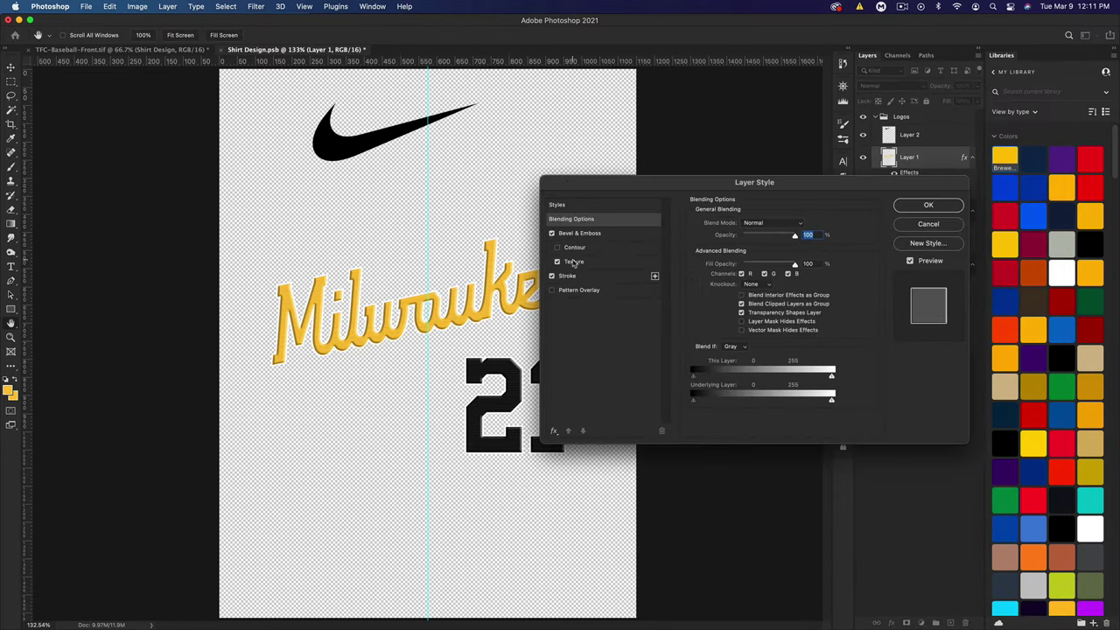
click(569, 276)
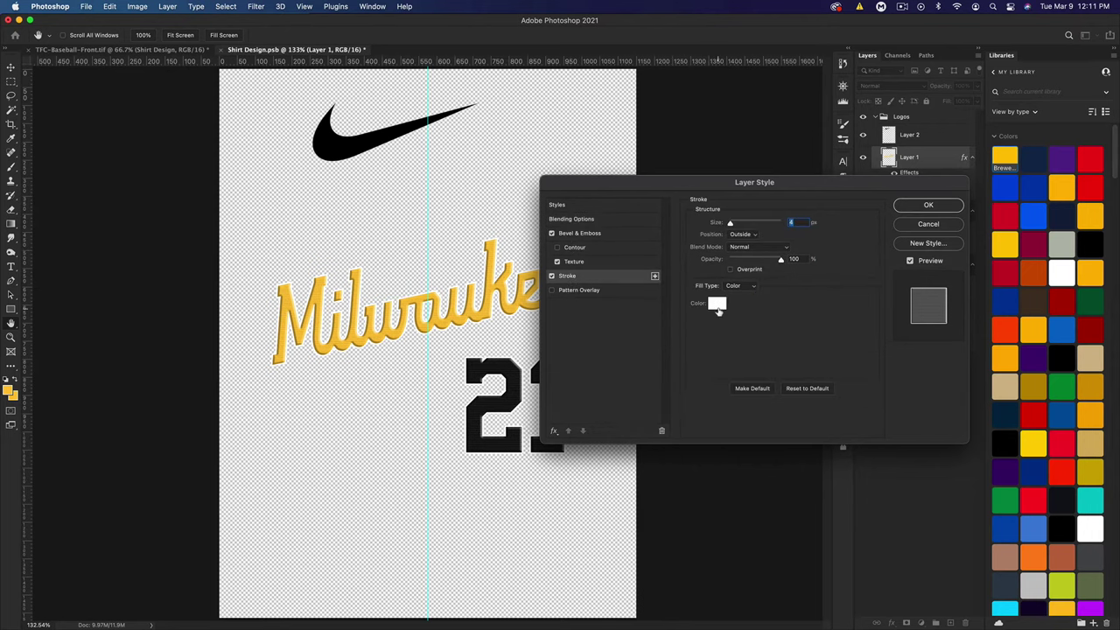
click(717, 304)
click(723, 250)
click(959, 204)
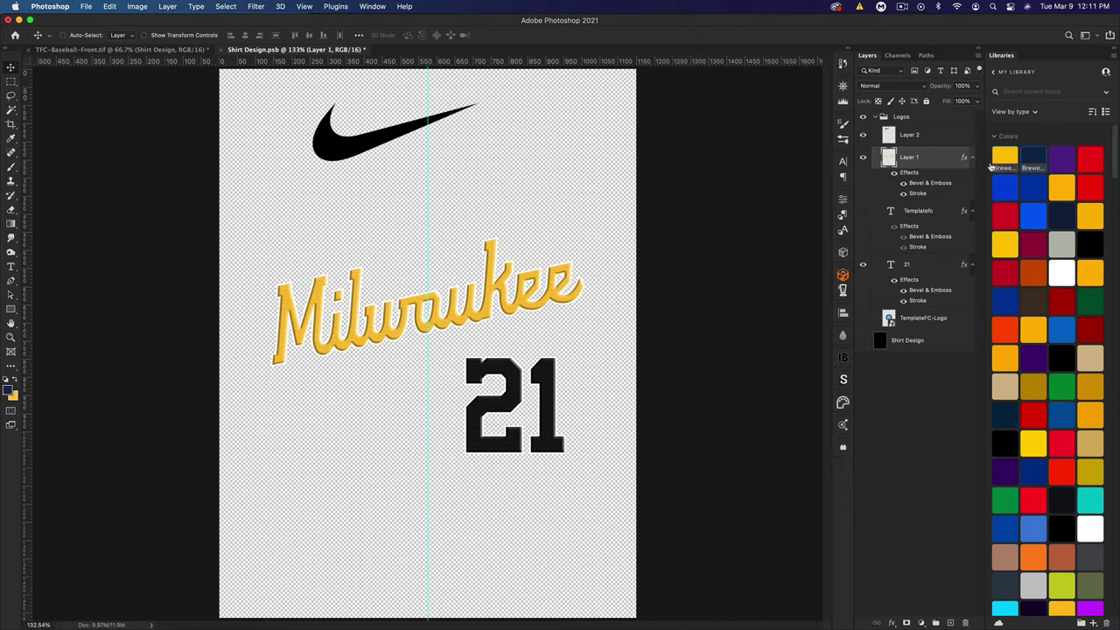
Set the Milwaukee wordmark's stroke color to navy 13274a, sampled from the foreground color.
double_click(945, 160)
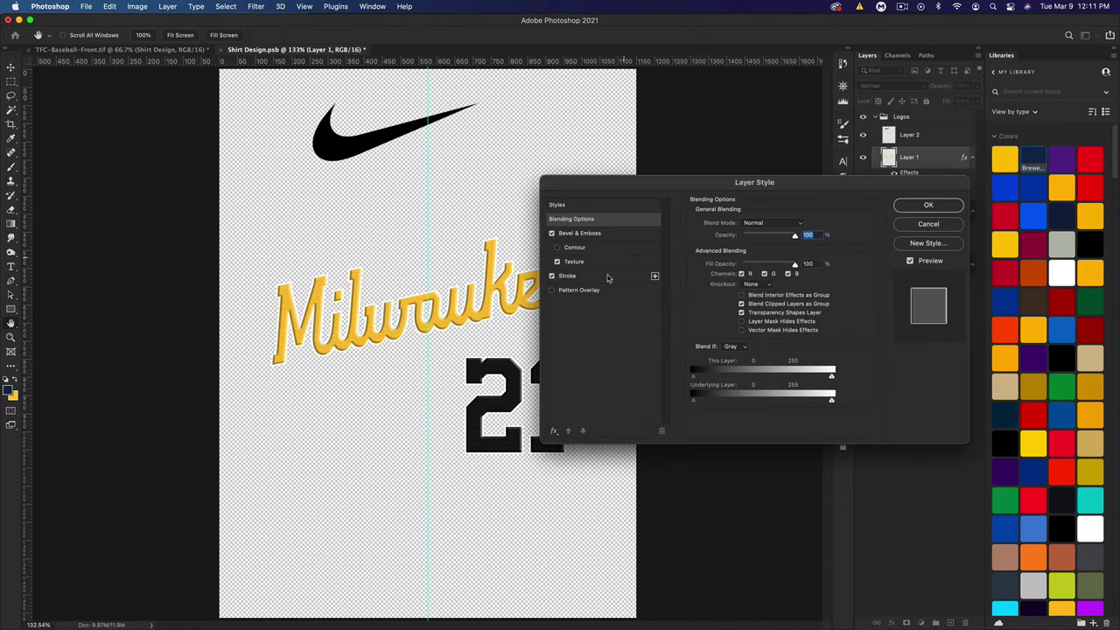
click(576, 275)
click(716, 304)
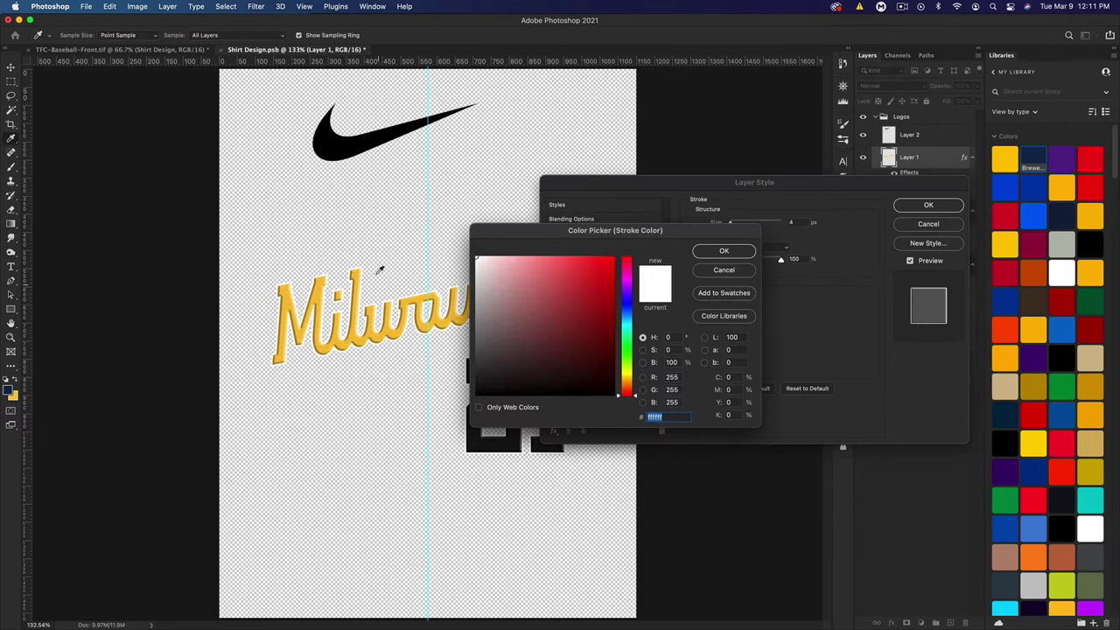
click(11, 391)
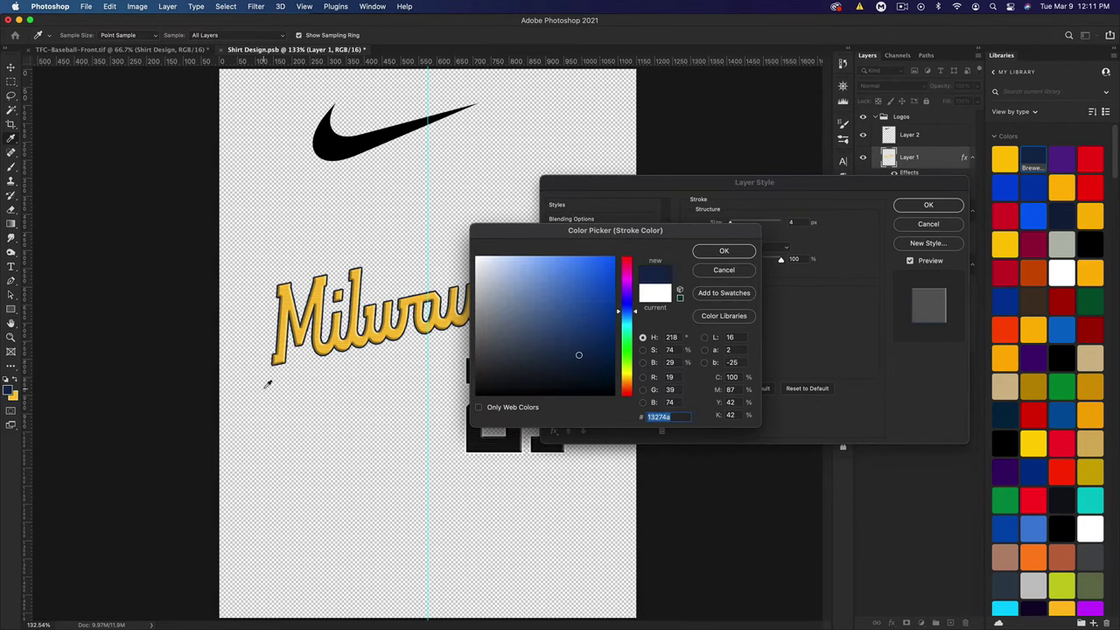
click(724, 251)
click(929, 206)
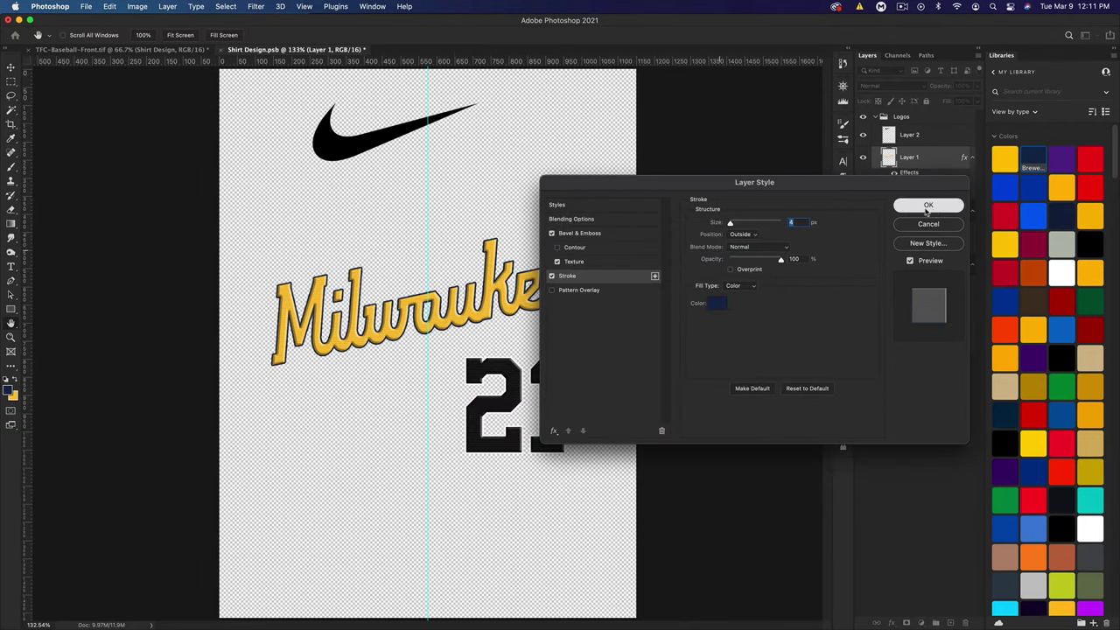
Move the Nike swoosh above the wordmark's M, align their left edges, and scale the swoosh down proportionally to less than half size.
click(912, 136)
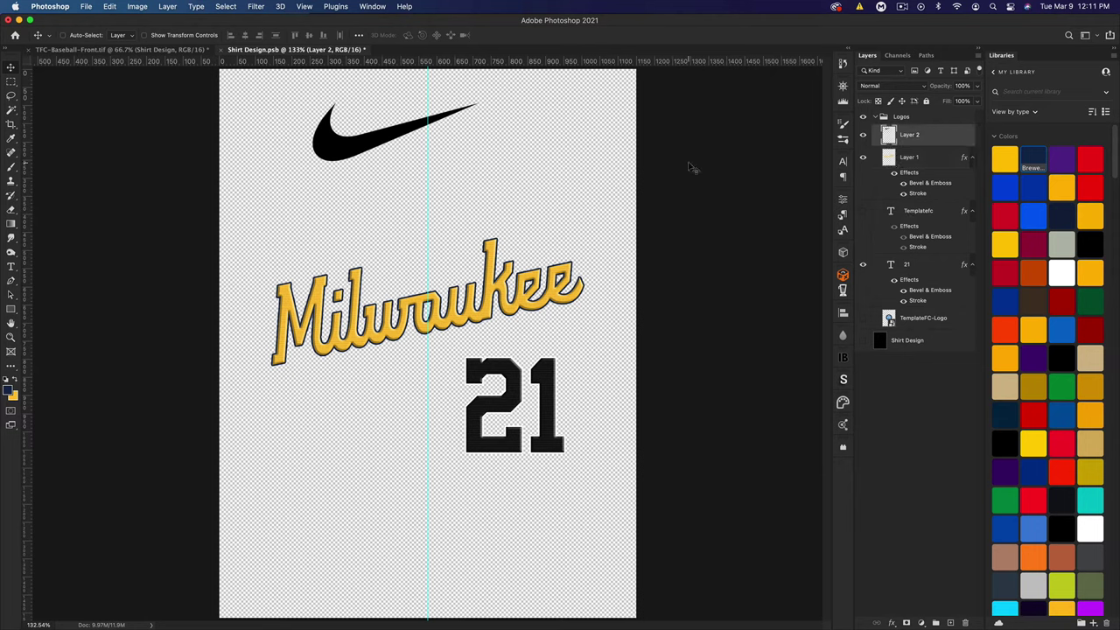
key(super+t)
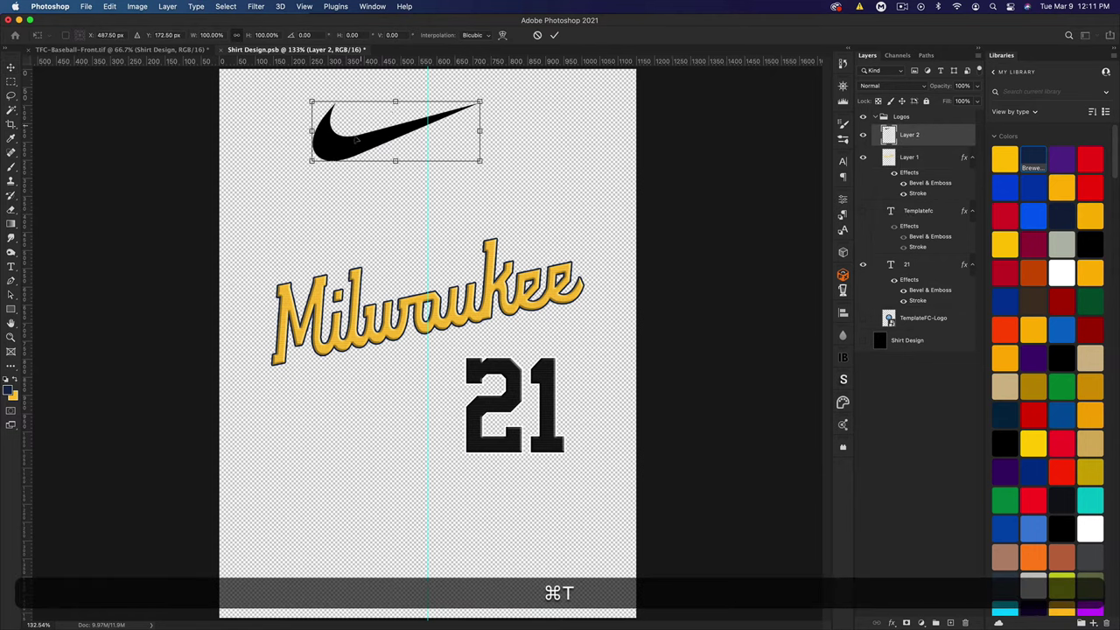
drag(357, 138, 317, 183)
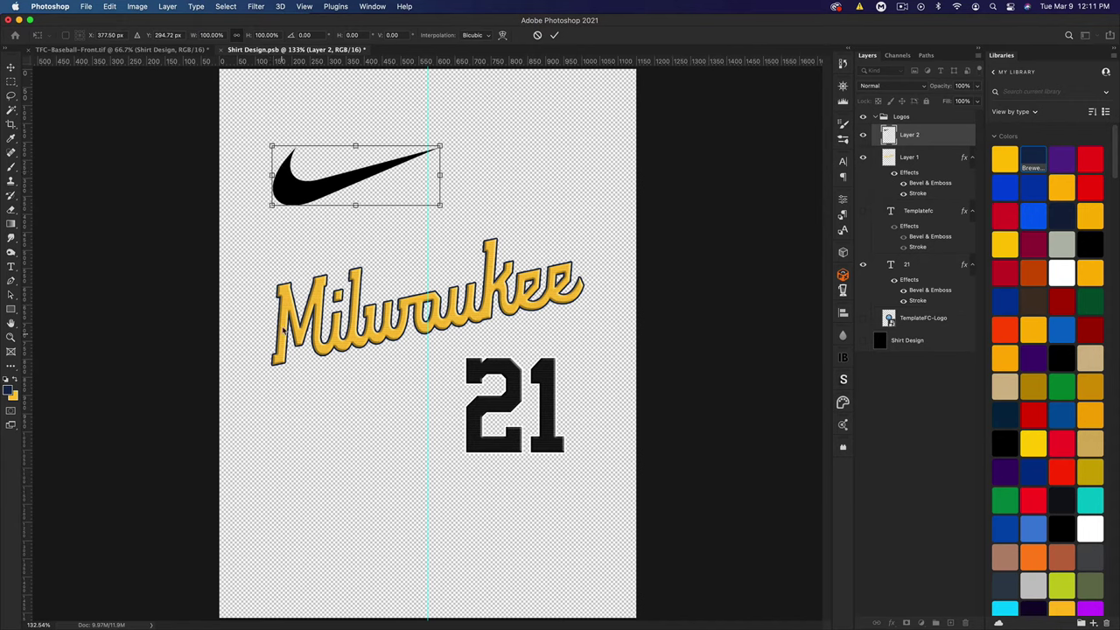
drag(441, 174, 340, 169)
key(Return)
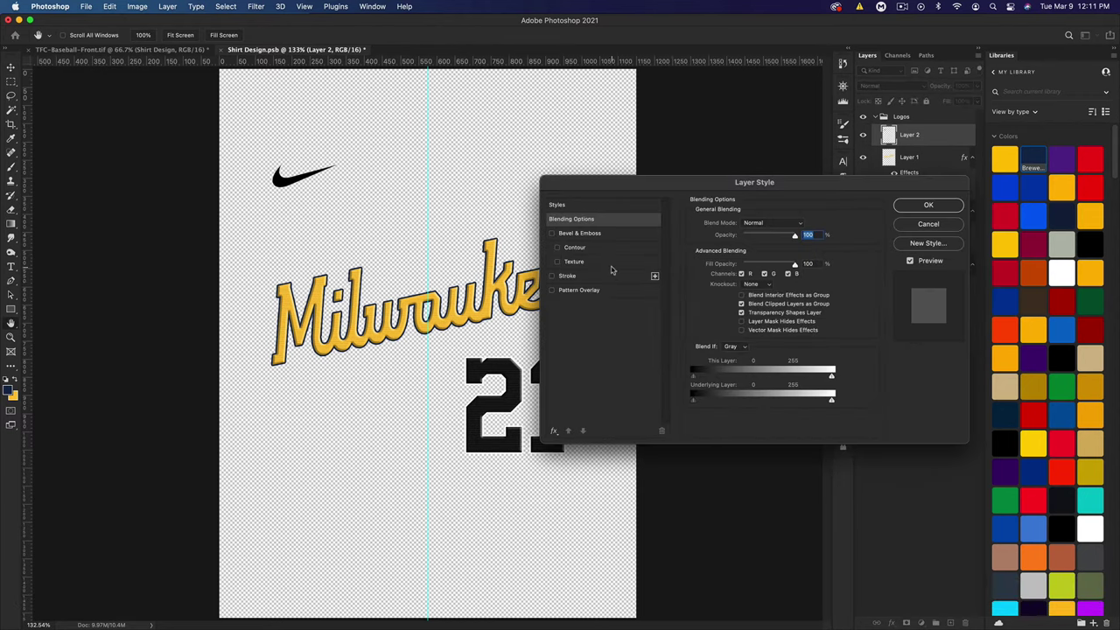
Add a Color Overlay in yellow ffc432 to the Nike swoosh layer, sampled from the wordmark.
click(554, 431)
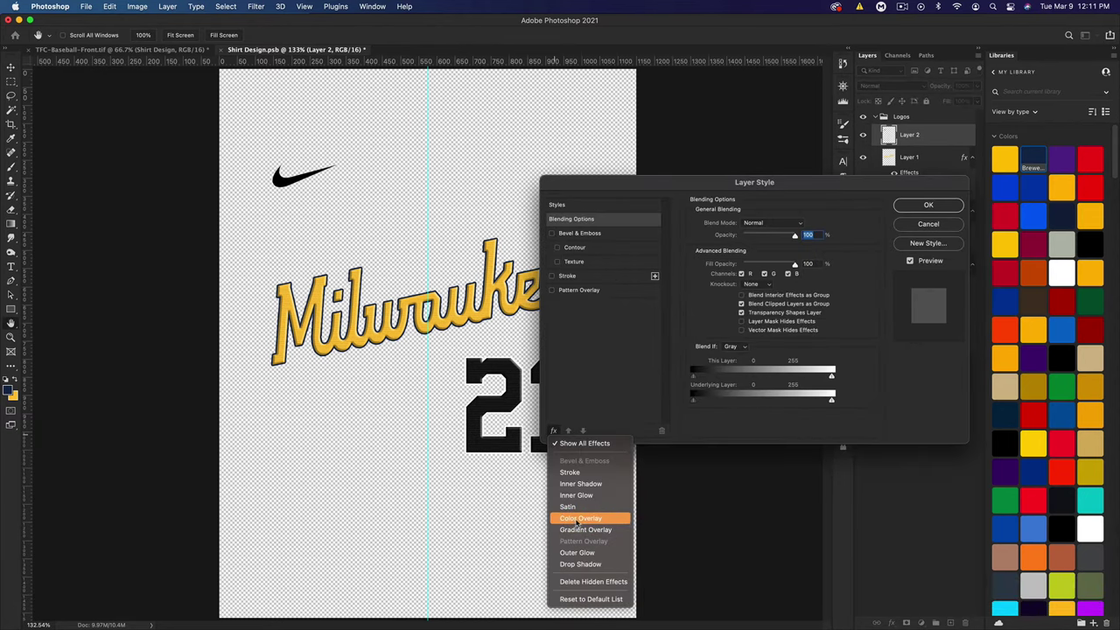
click(580, 518)
click(801, 226)
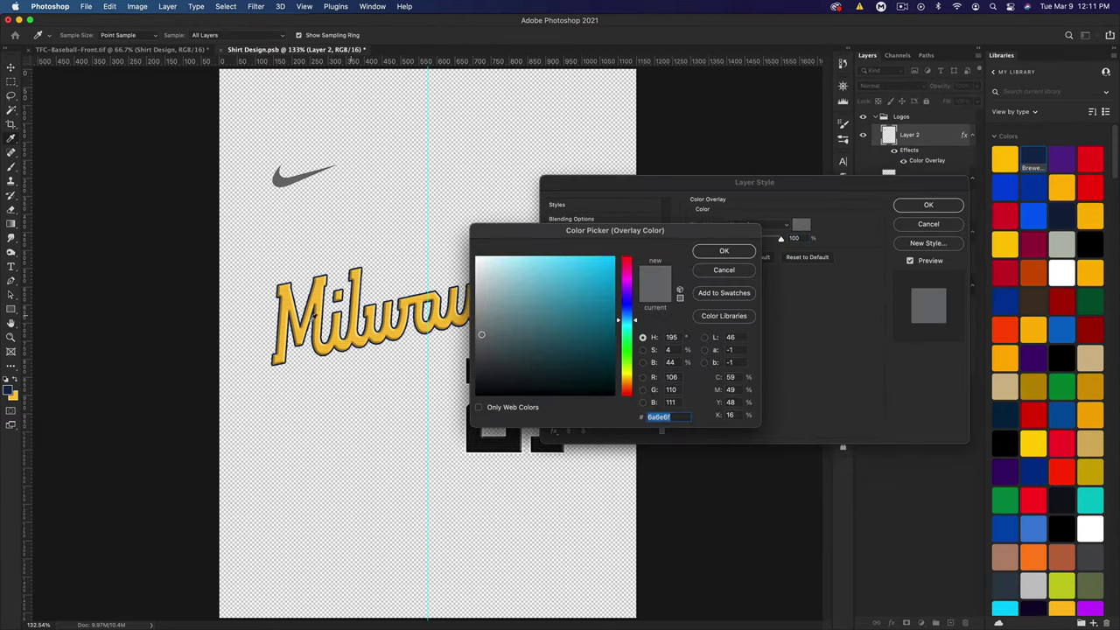
click(371, 295)
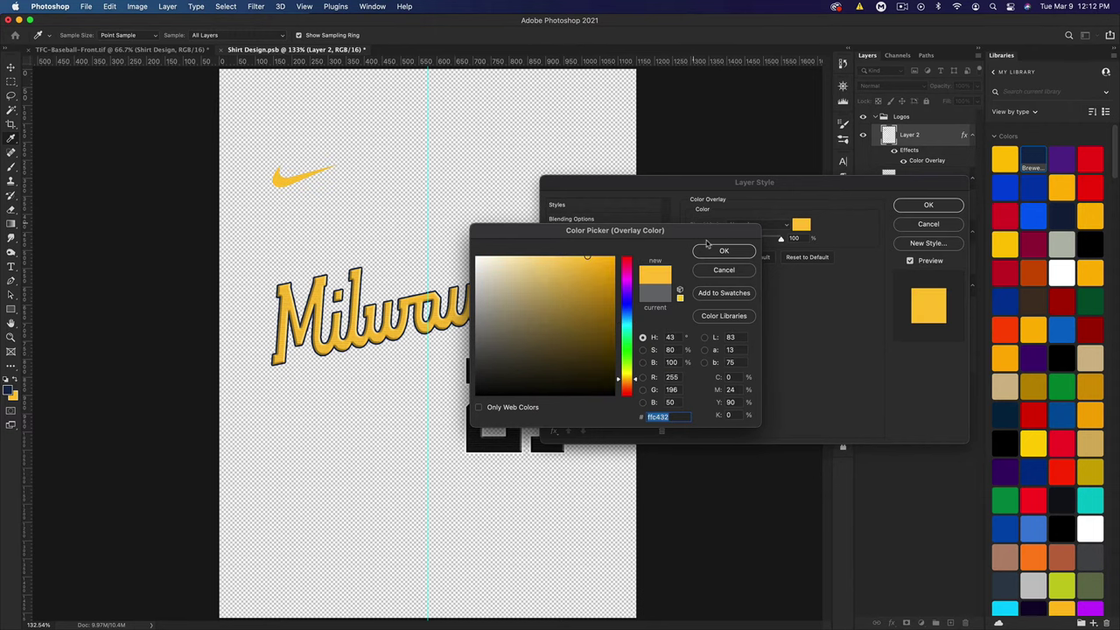
click(723, 251)
click(923, 205)
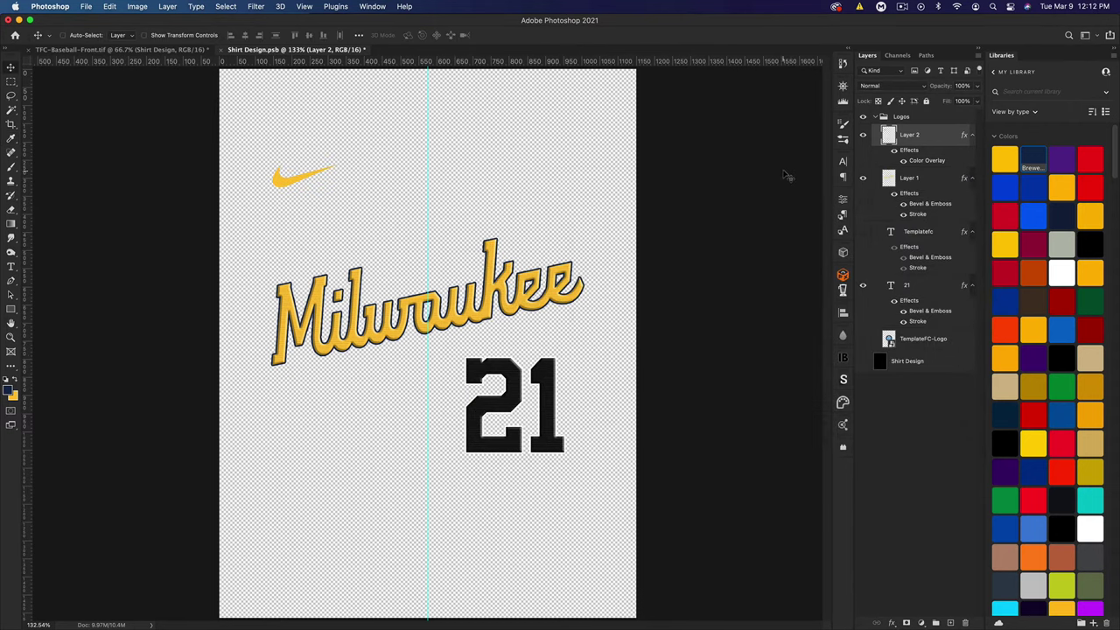
Save the shirt design and check it on the TFC-Baseball-Front mockup with the whole uniform in view.
key(super+s)
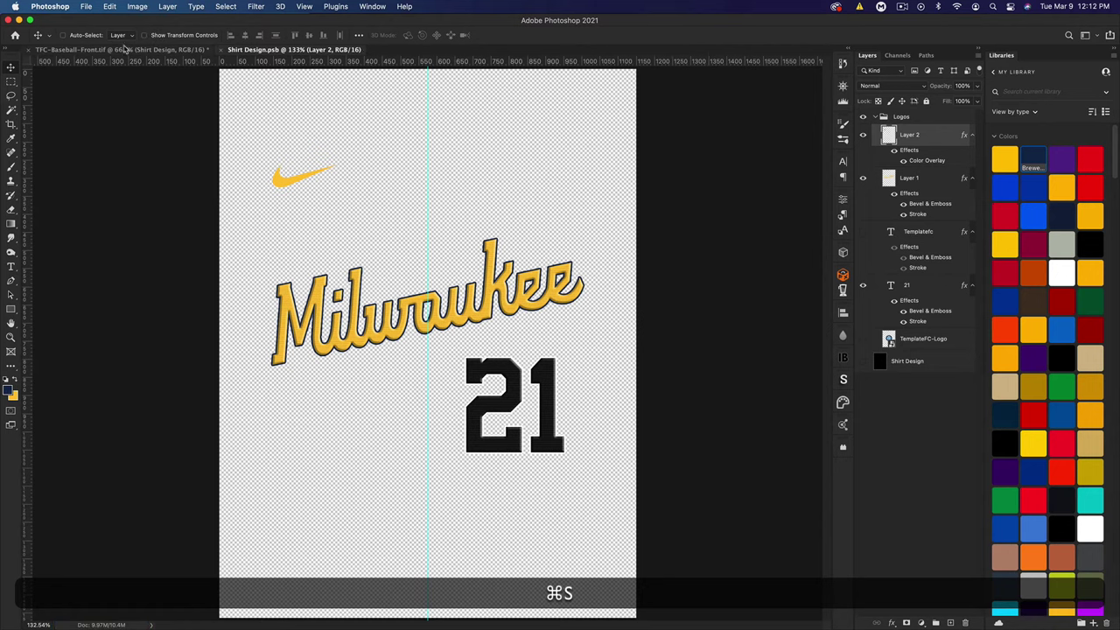
click(125, 49)
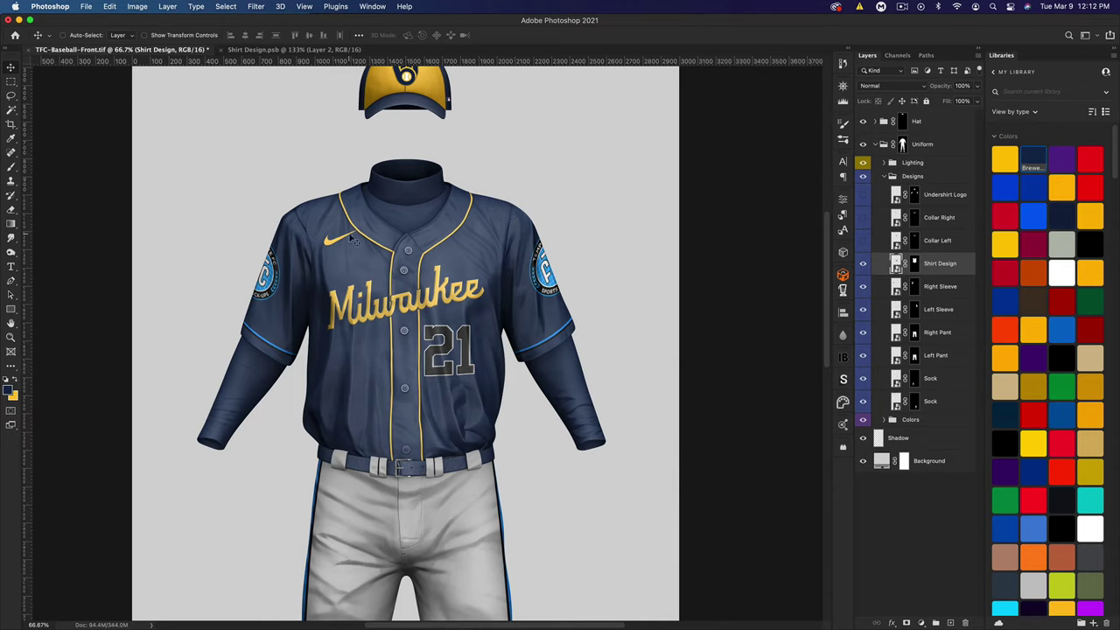
key(super)
key(super+0)
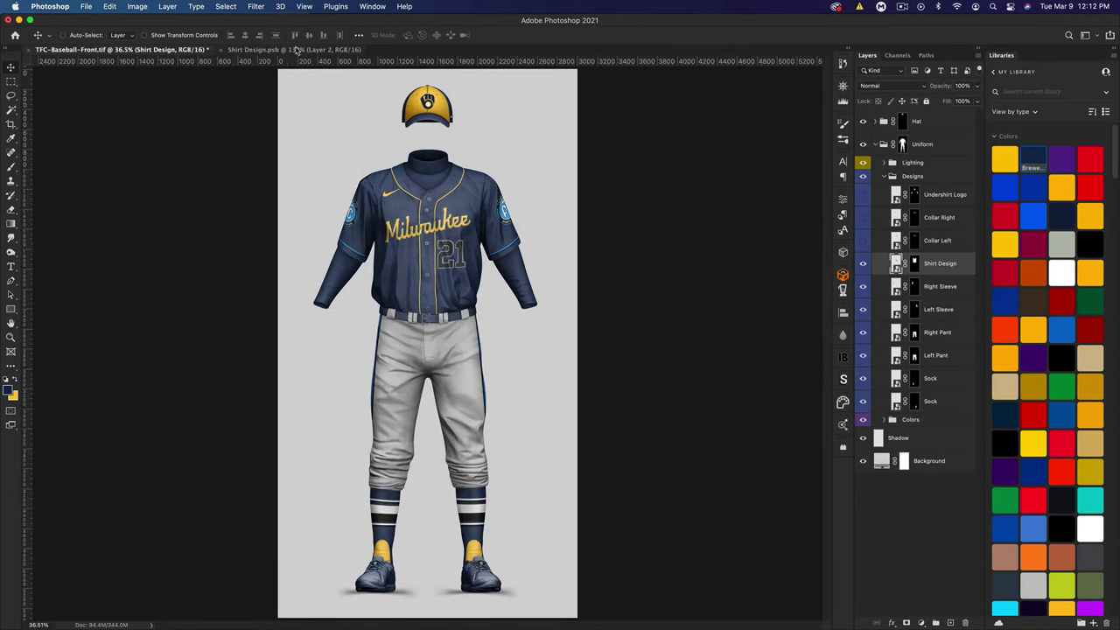
In the Shirt Design document, scale the Nike swoosh down slightly and move it closer to the Milwaukee wordmark.
click(298, 49)
key(super)
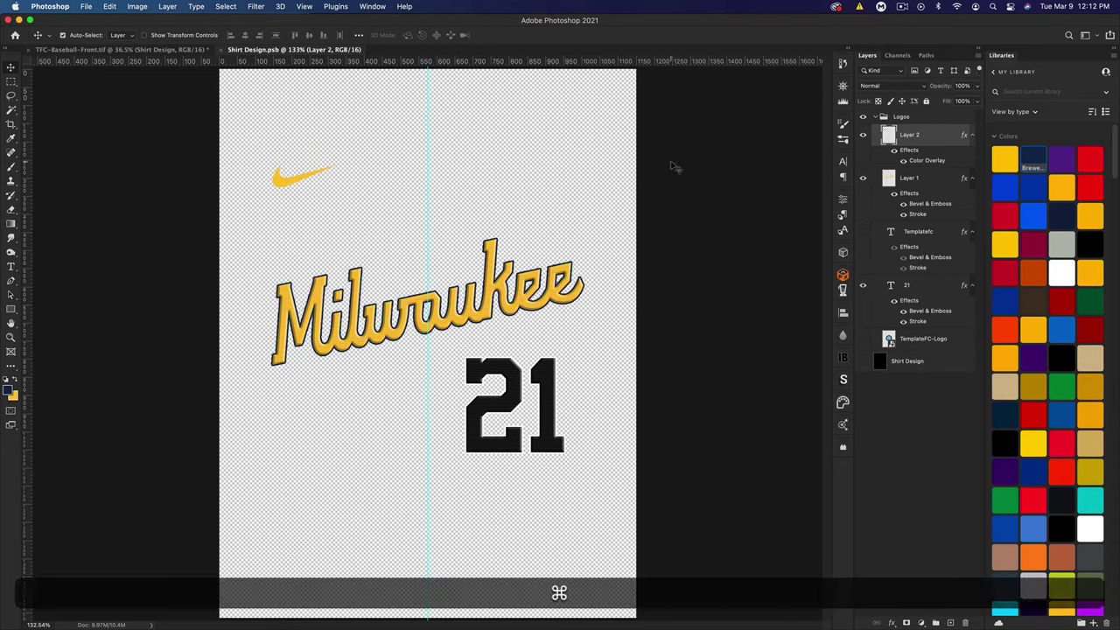
key(super+t)
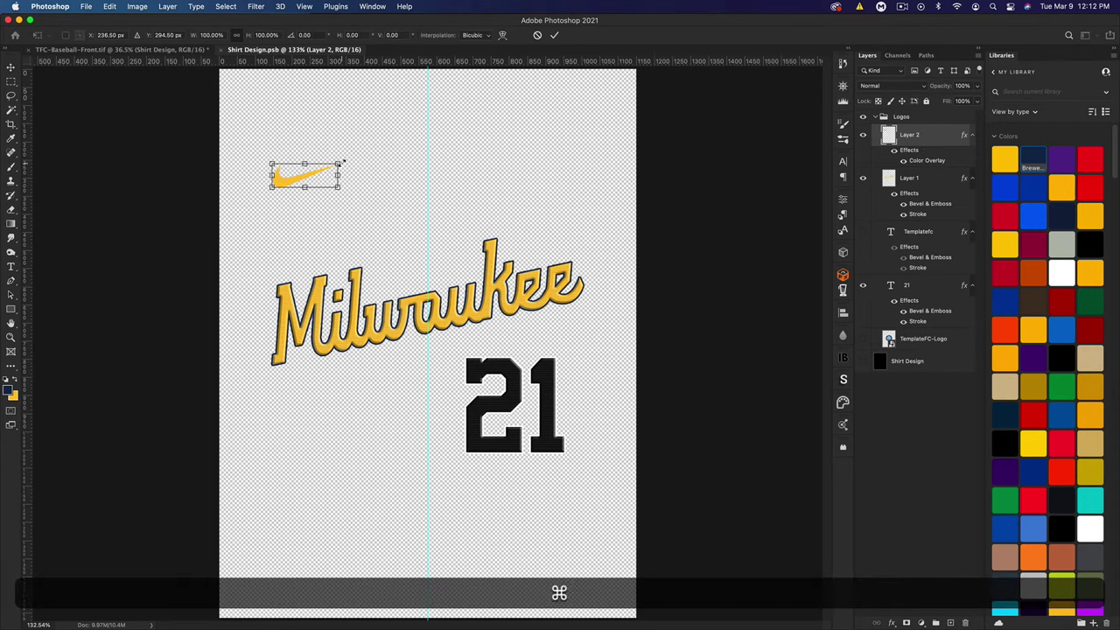
drag(339, 164, 322, 193)
key(Return)
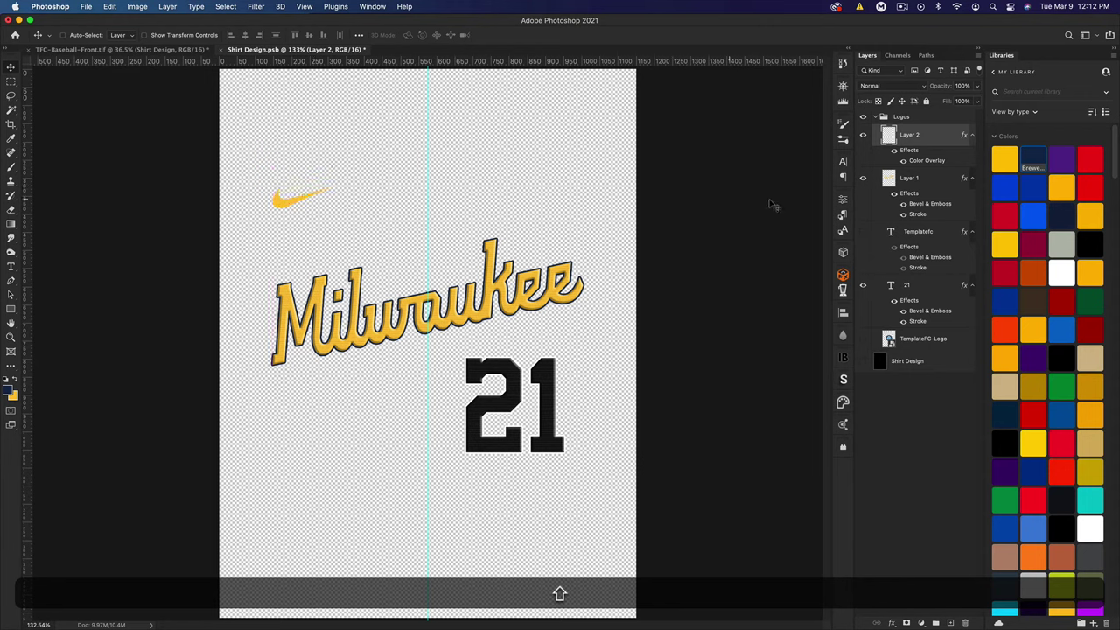
Scale the Milwaukee wordmark proportionally about its center to about 113%.
click(931, 179)
key(super+t)
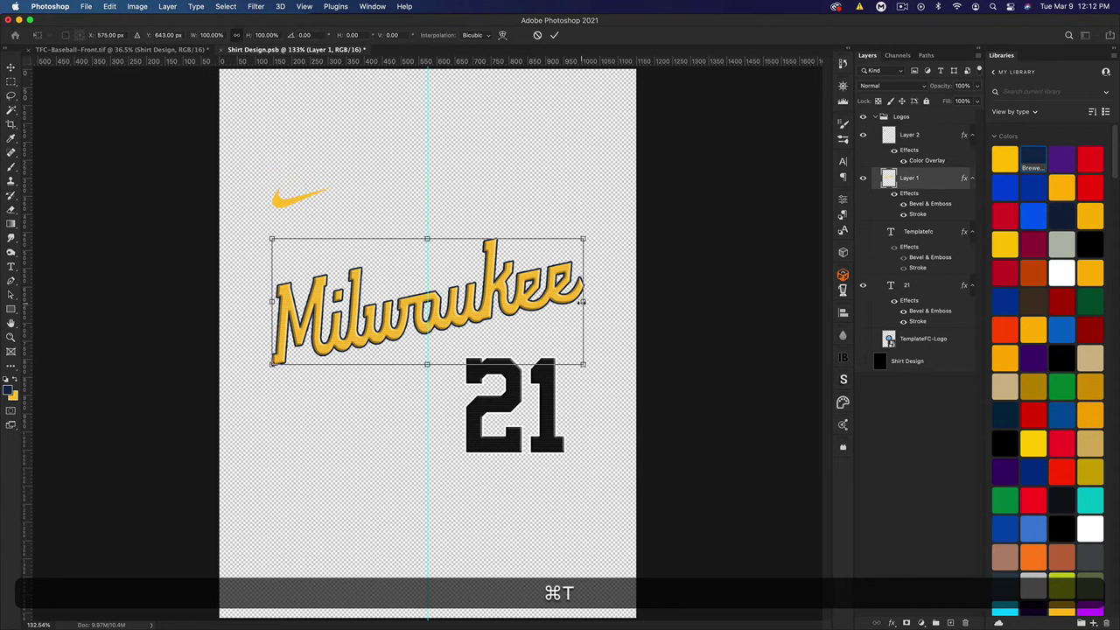
drag(581, 302, 608, 298)
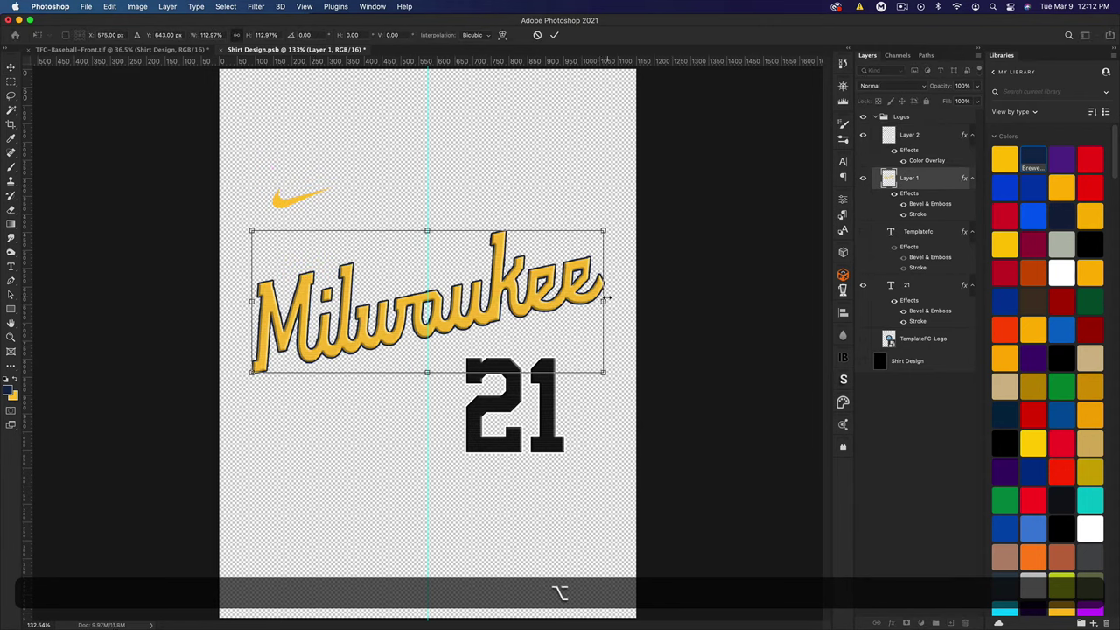
key(Return)
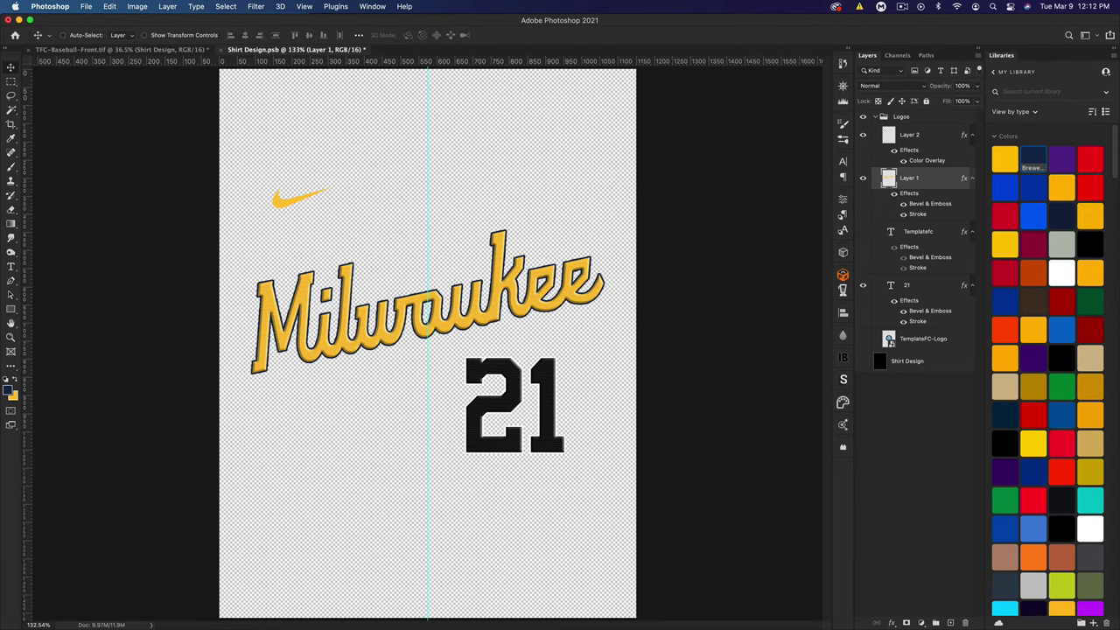
Replace the shirt number with 8 and set its font to MLB Block Regular.
double_click(890, 285)
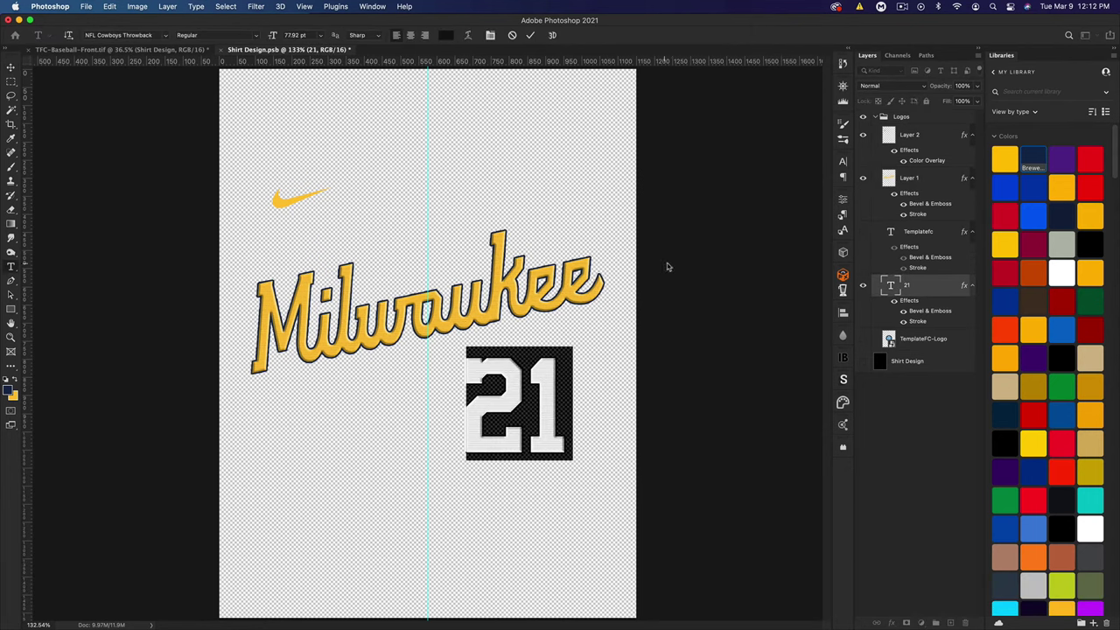
text(8)
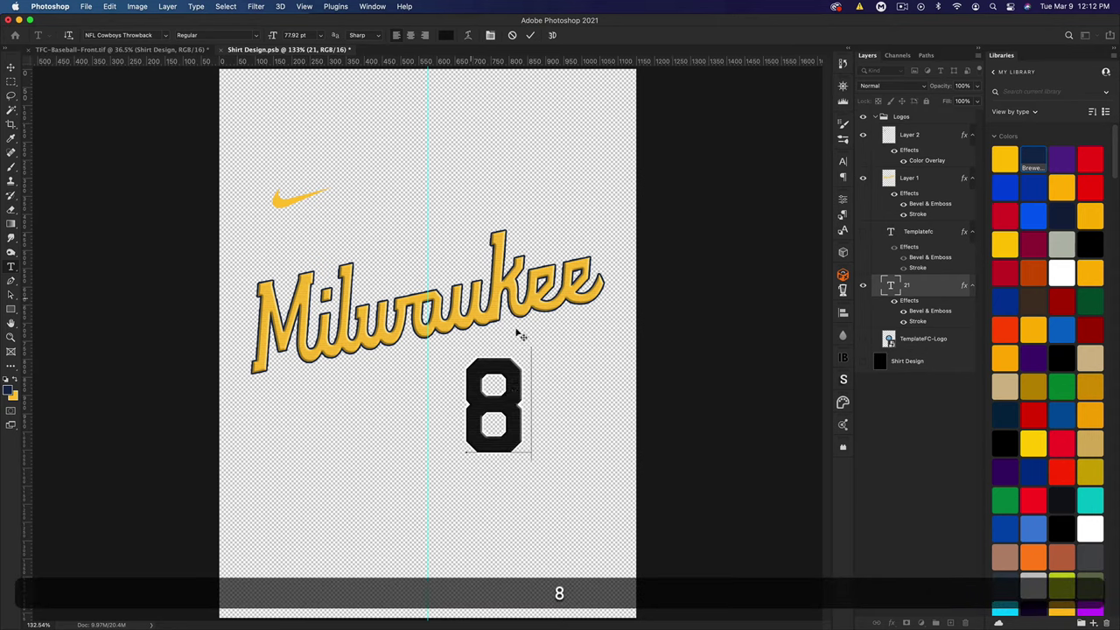
key(super+a)
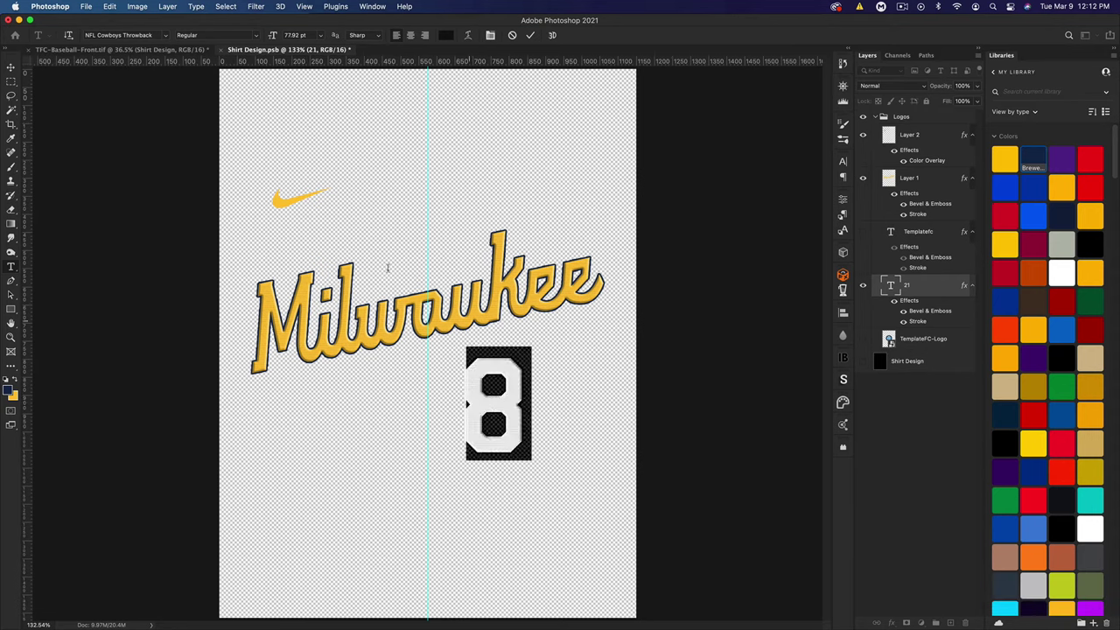
click(151, 35)
text(MLB Block)
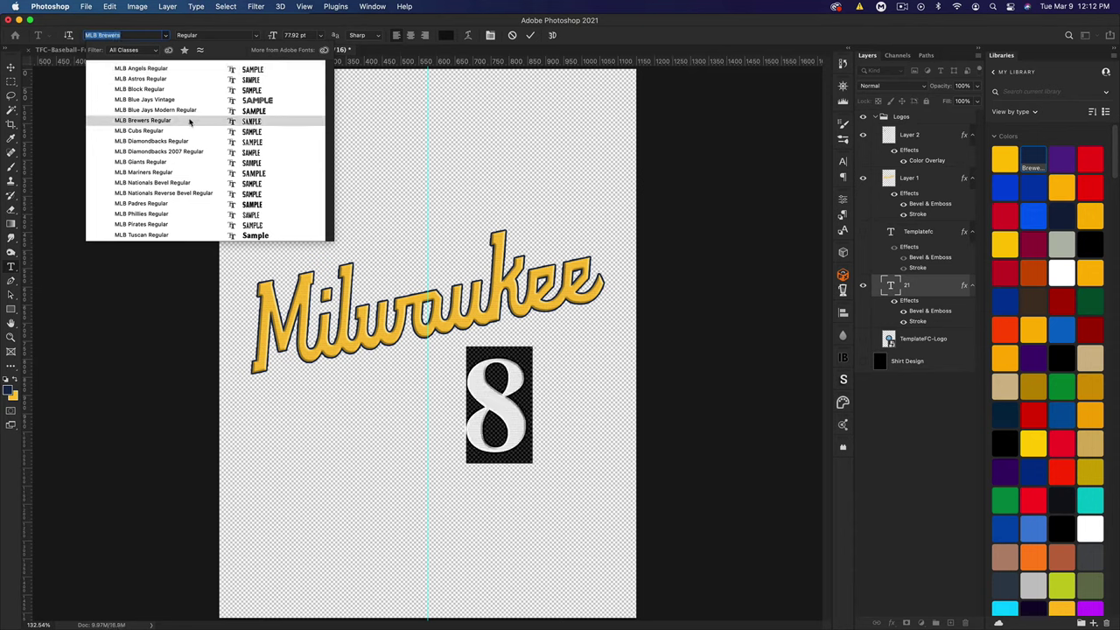
click(149, 89)
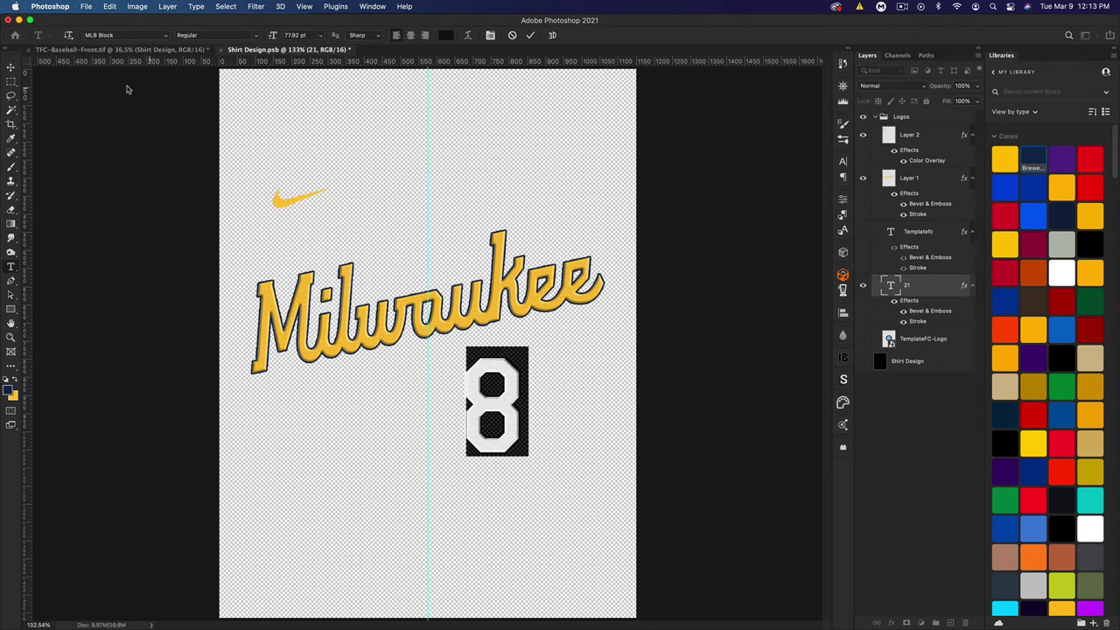
click(10, 68)
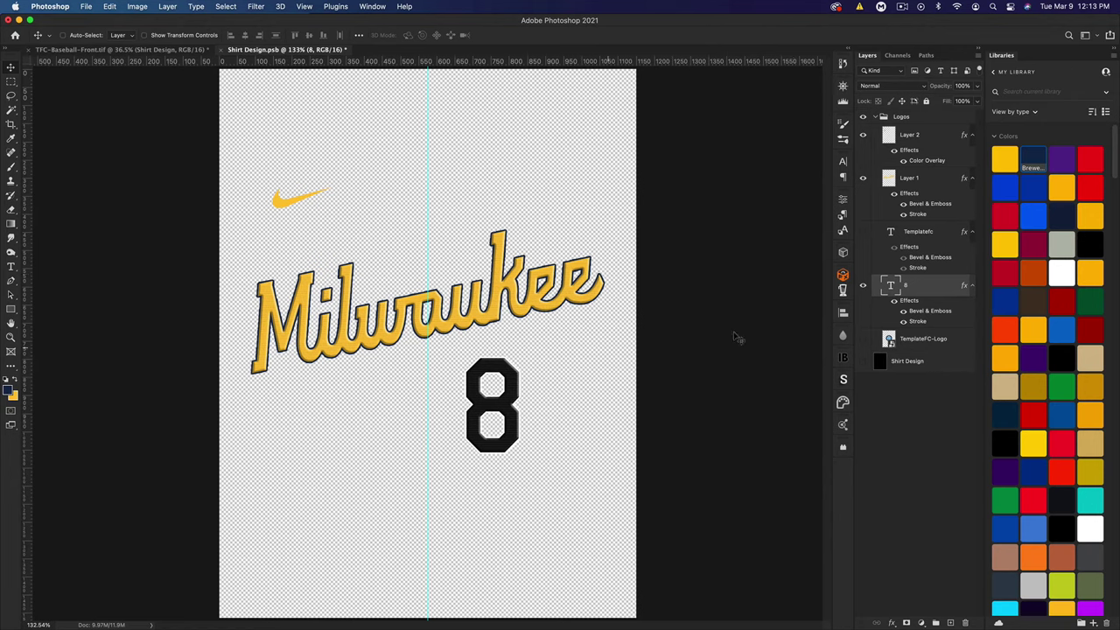
Recolor the shirt number 8 with the yellow Brewers color from the library.
click(1007, 159)
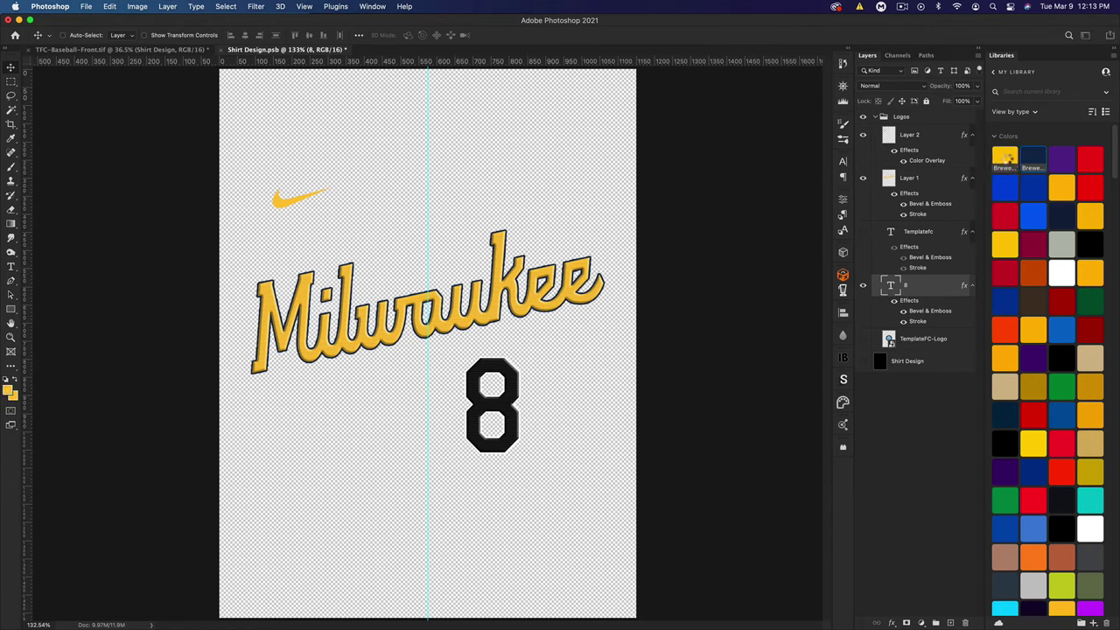
double_click(940, 288)
click(933, 223)
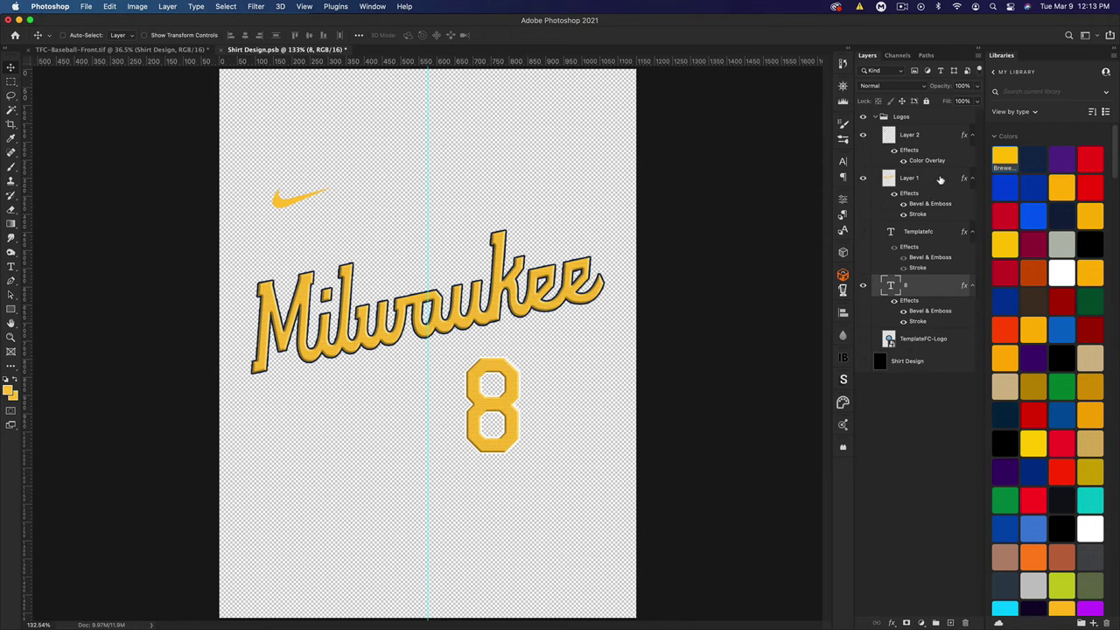
Copy the layer style of the Milwaukee wordmark and paste it onto the number 8.
click(941, 179)
right_click(920, 179)
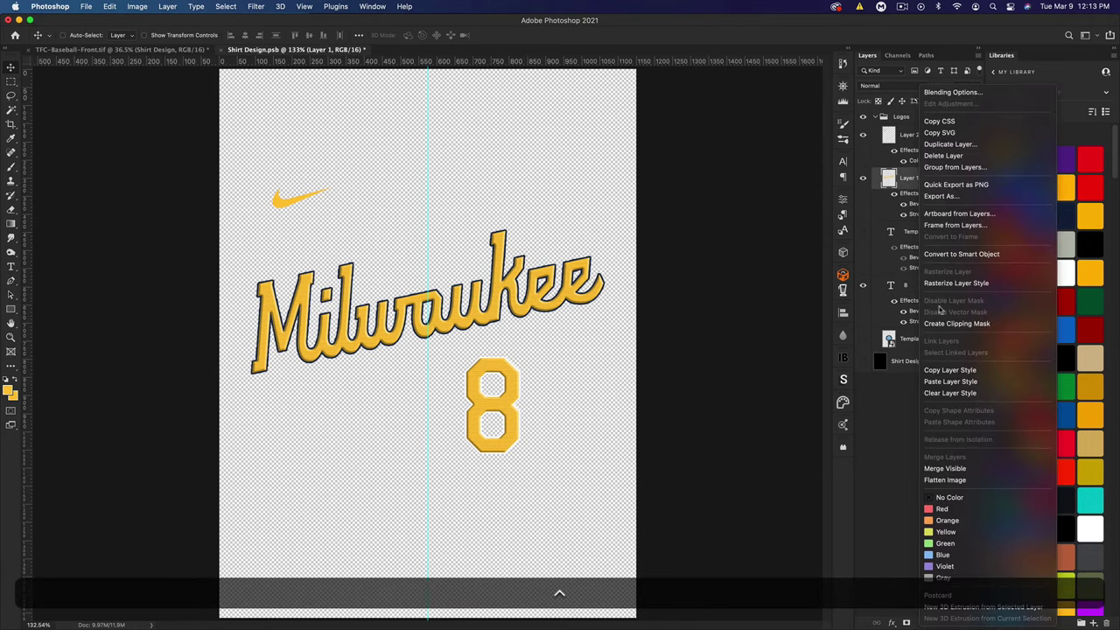
click(950, 369)
click(918, 291)
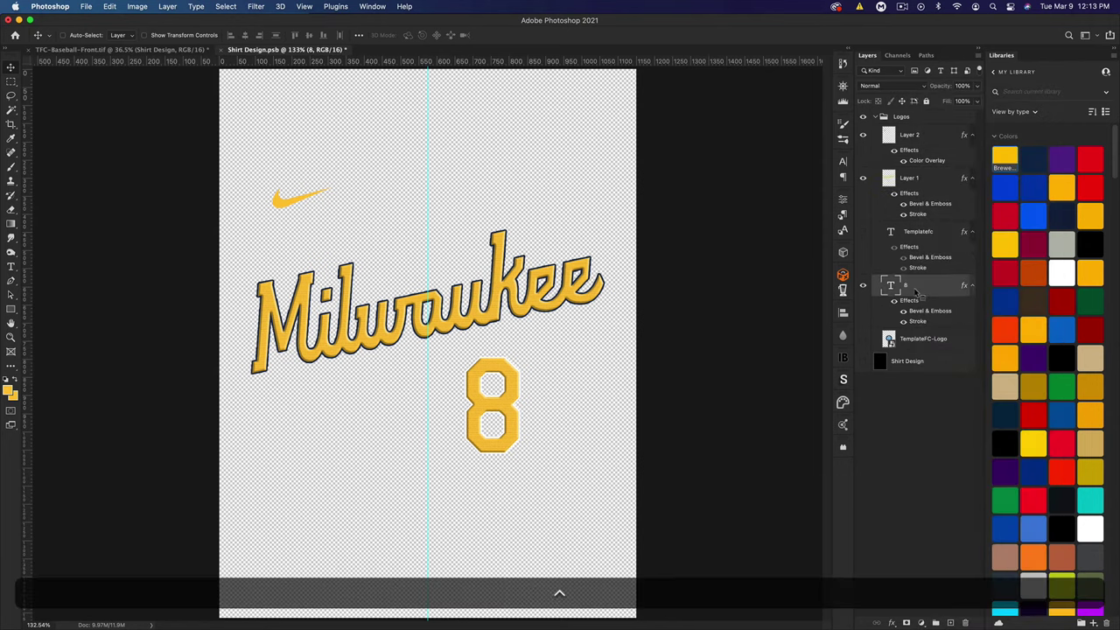
right_click(916, 292)
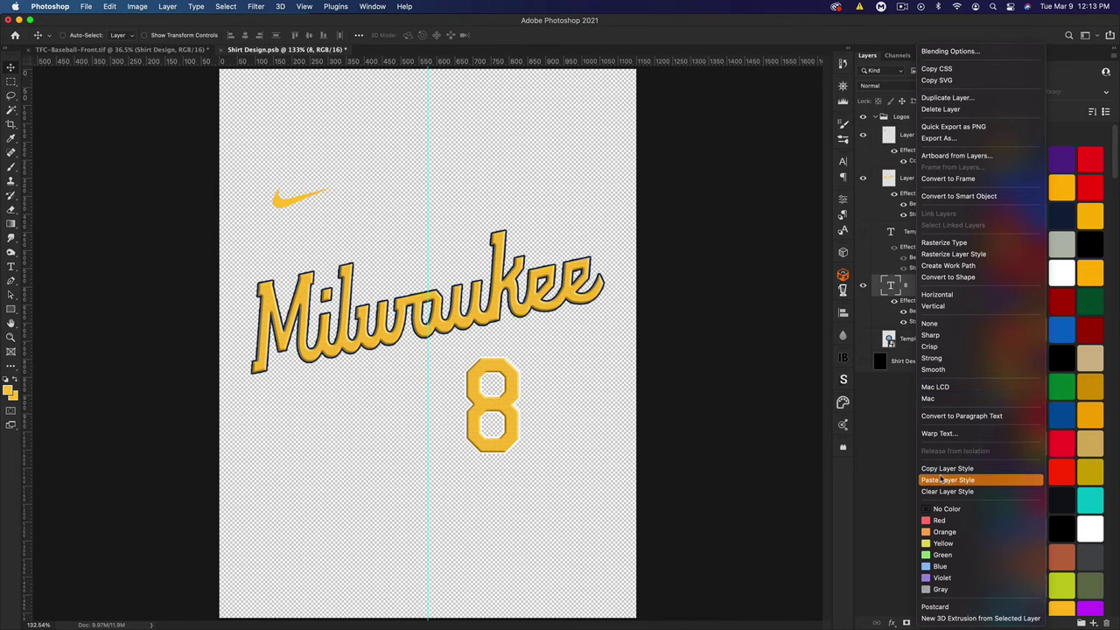
click(947, 479)
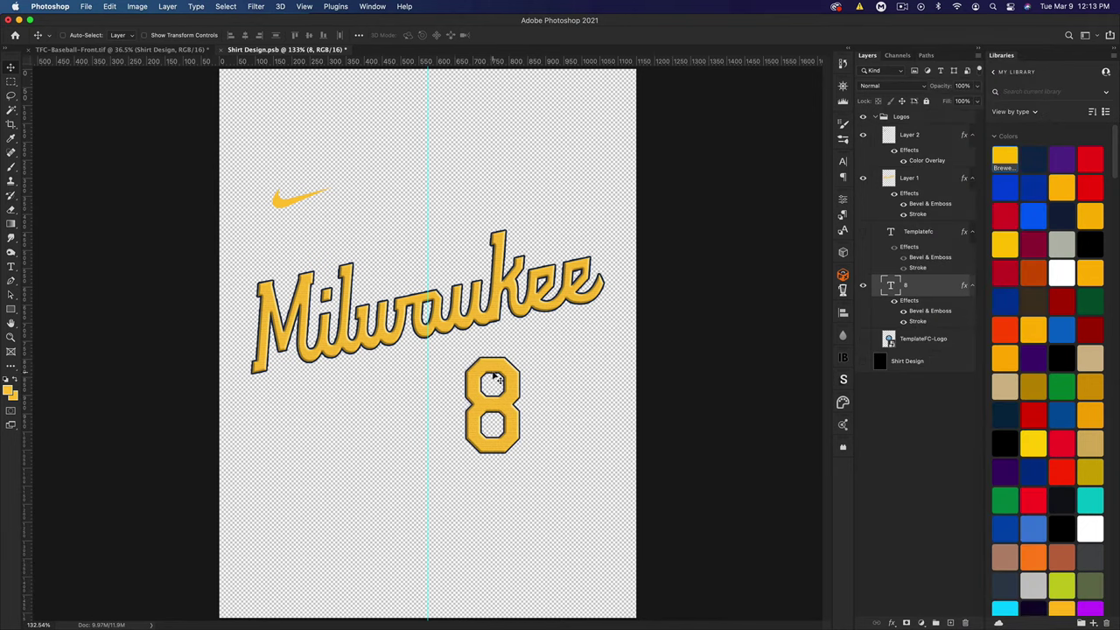
Move the number 8 up closer to the wordmark, save the shirt design and check it on the mockup.
drag(498, 378, 496, 365)
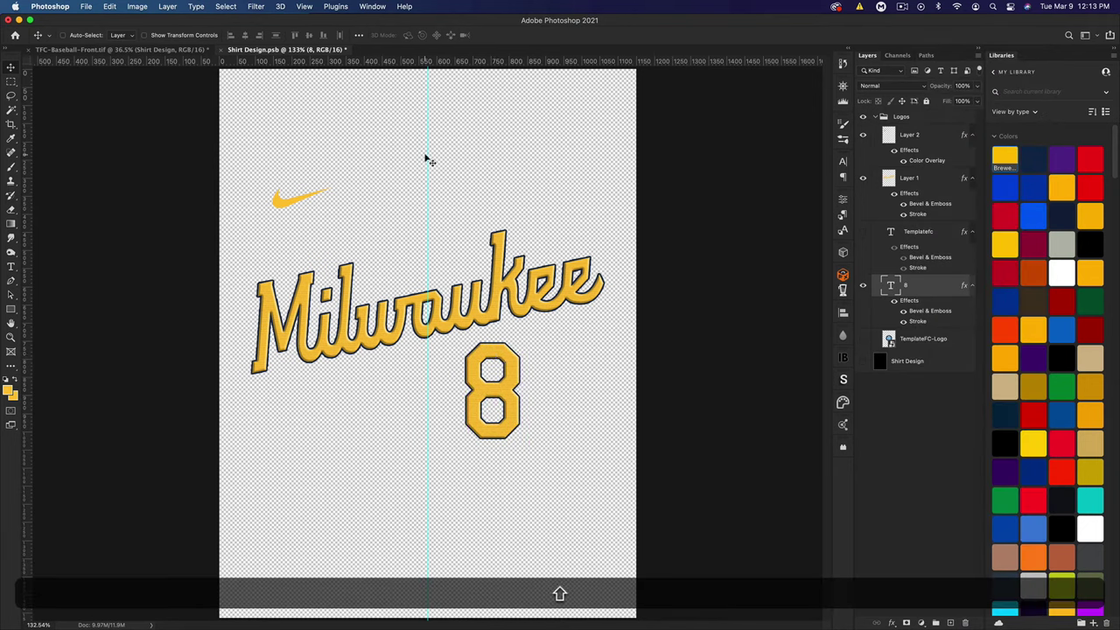
key(super+s)
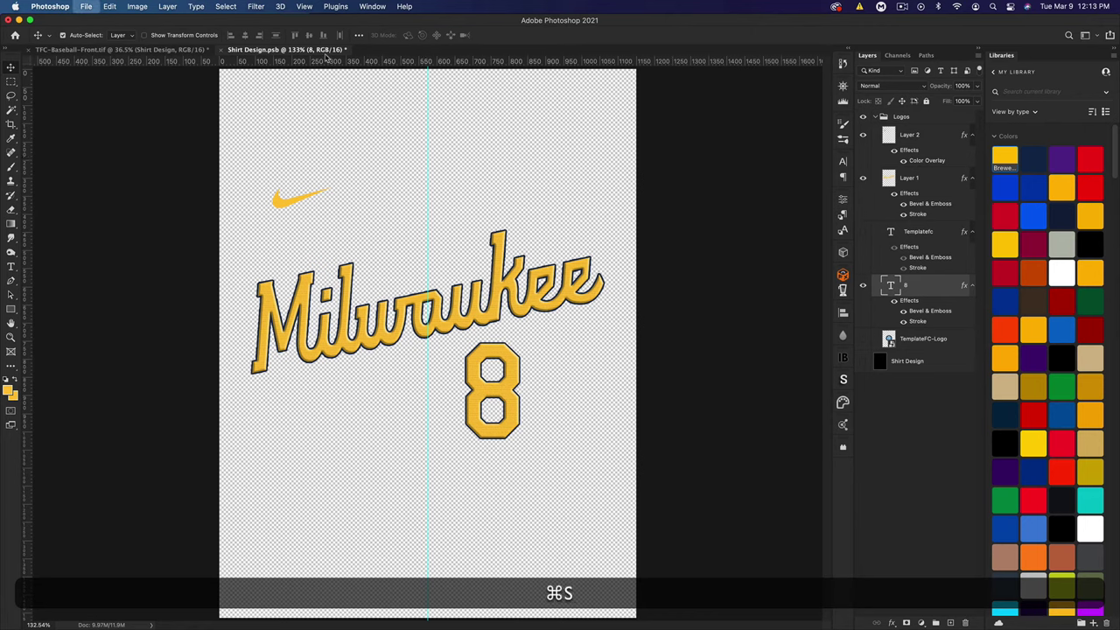
click(121, 51)
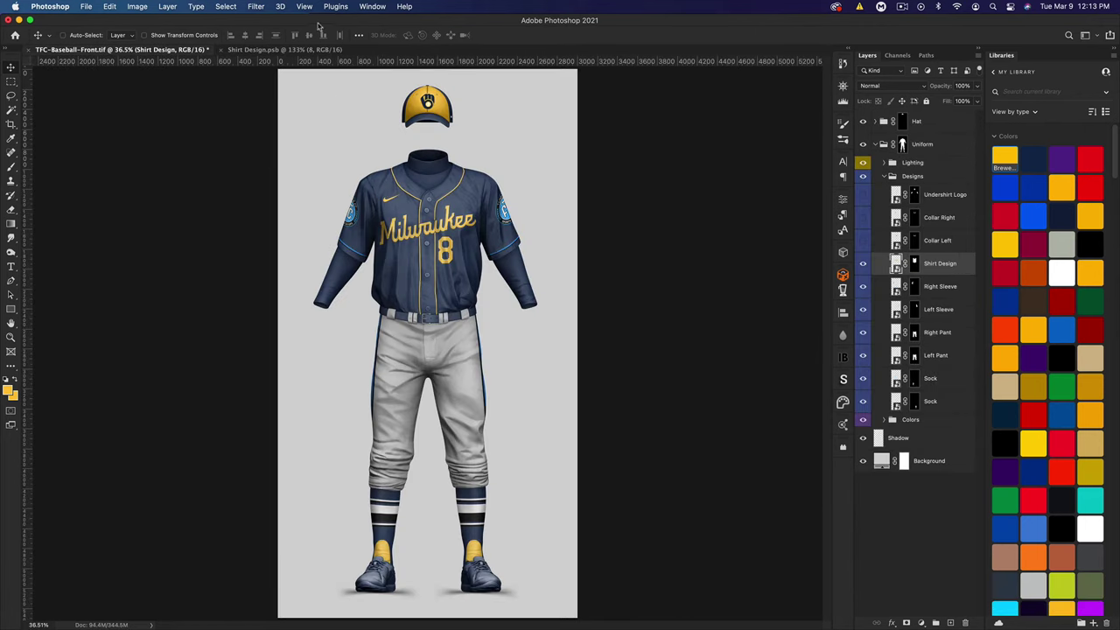
Shift the number 8 further right in the Shirt Design document, save, and review it on the uniform.
click(289, 51)
drag(516, 366, 541, 365)
key(super+s)
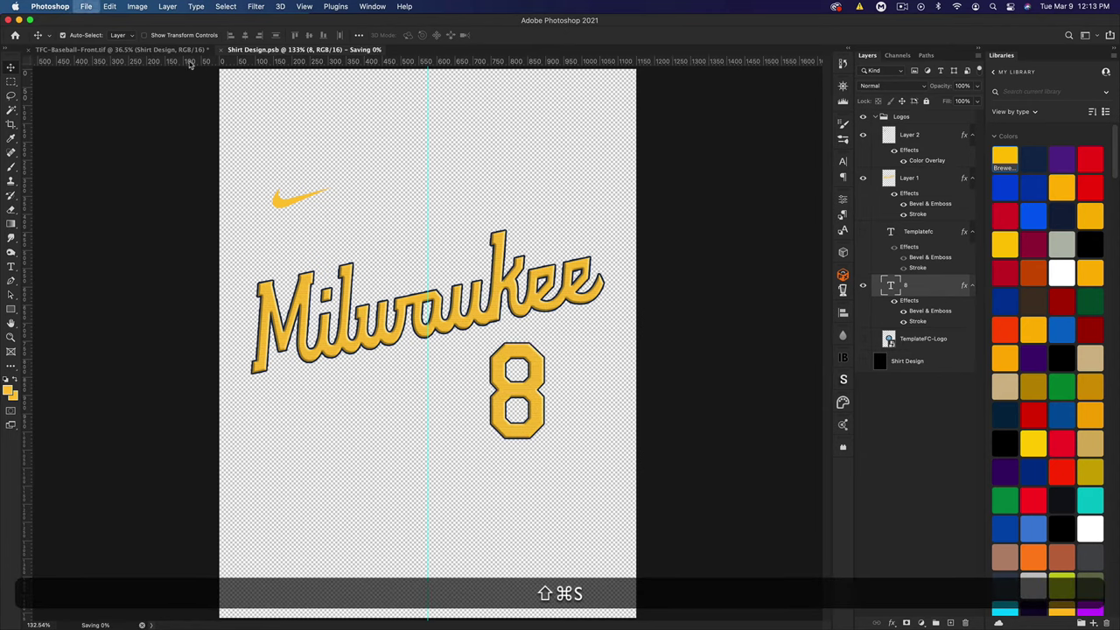
click(121, 49)
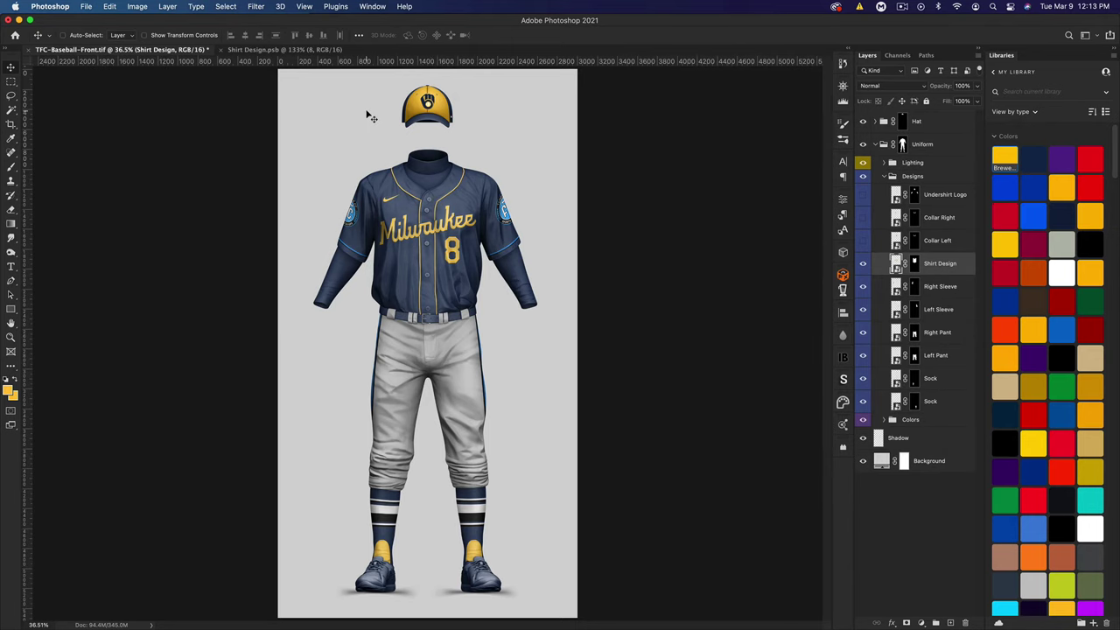
Scale the Nike swoosh in the Shirt Design document up slightly, save, and return to the mockup.
click(260, 50)
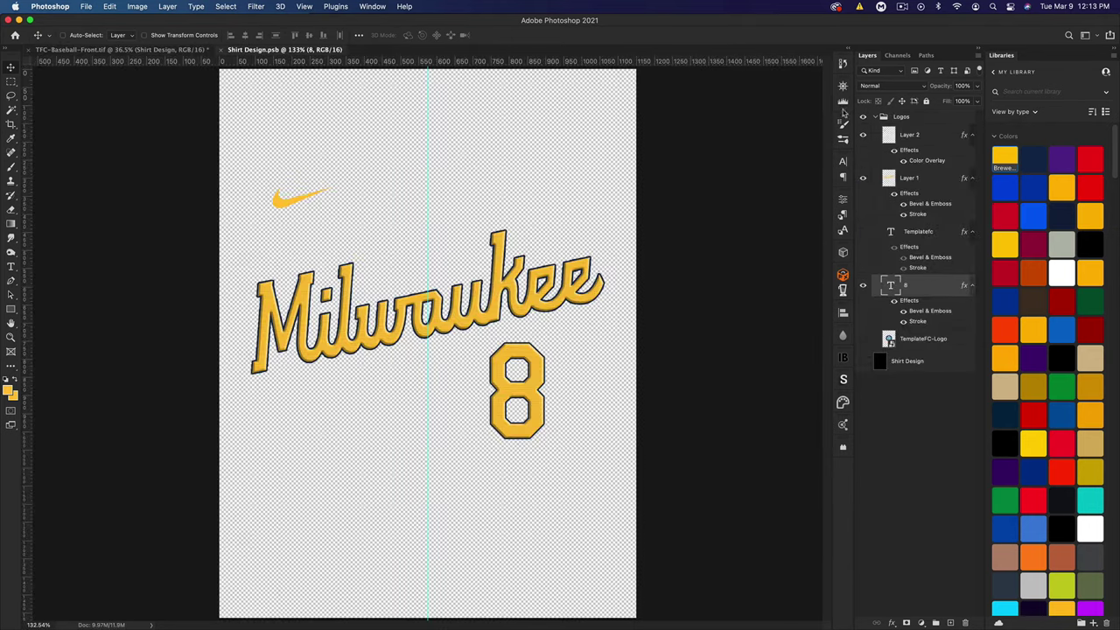
click(907, 137)
key(super+t)
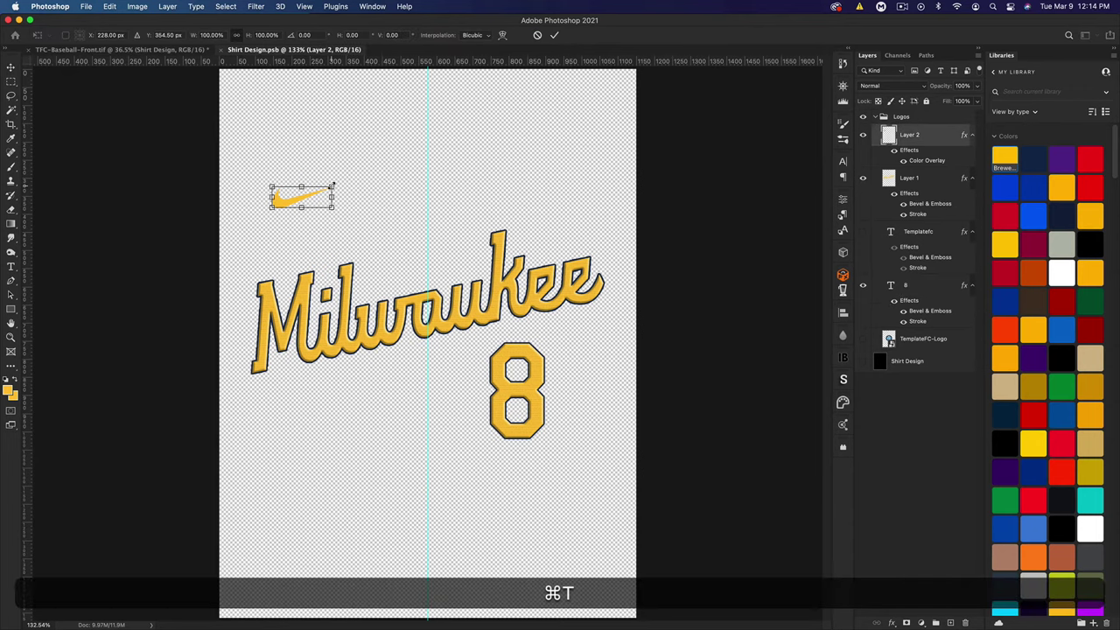
drag(332, 186, 343, 183)
key(Return)
key(super+s)
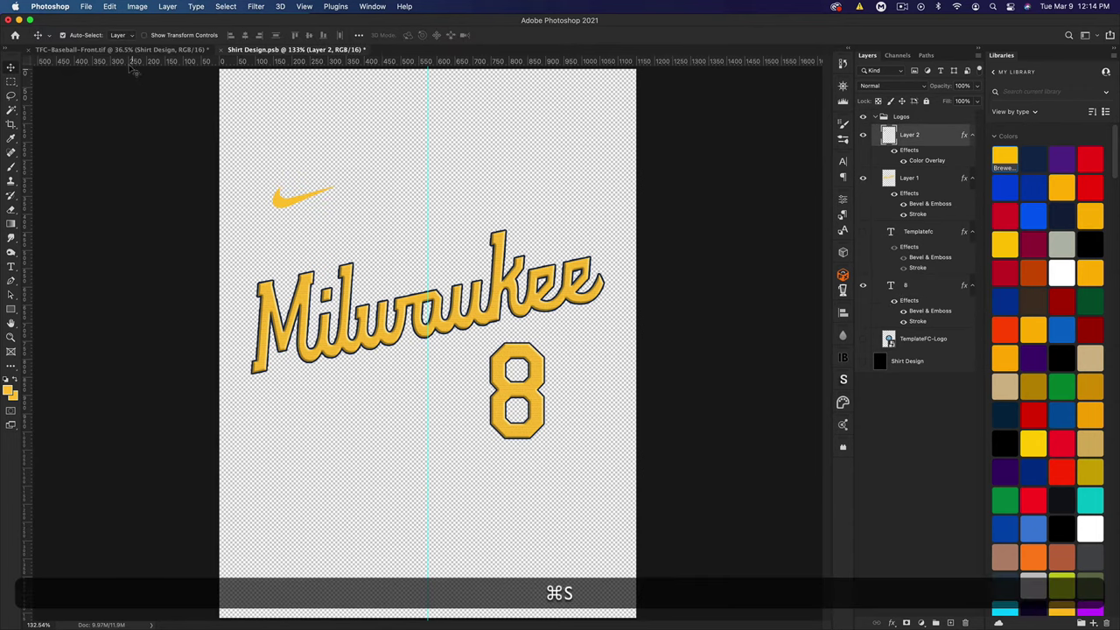
click(123, 50)
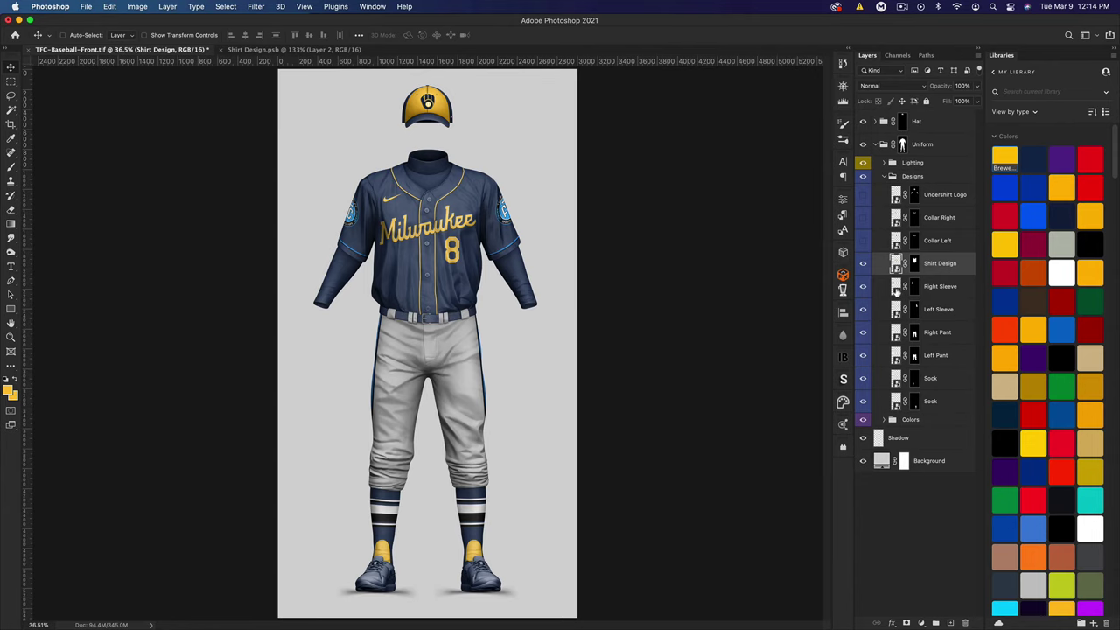
Open the Right Sleeve and Left Sleeve smart objects from the mockup.
double_click(897, 288)
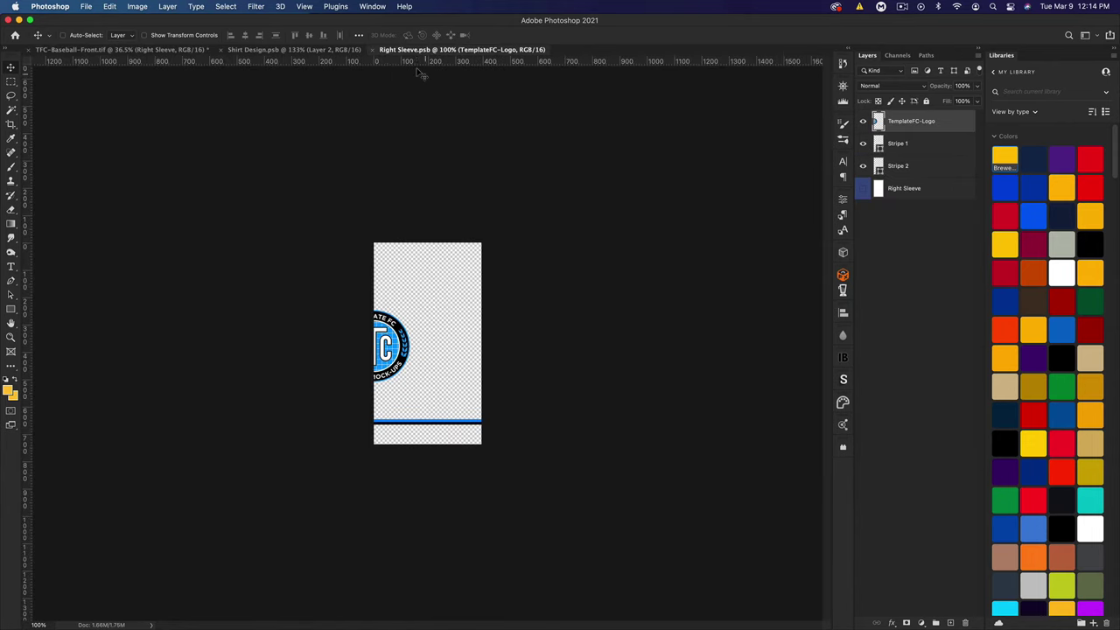
key(ctrl+Tab)
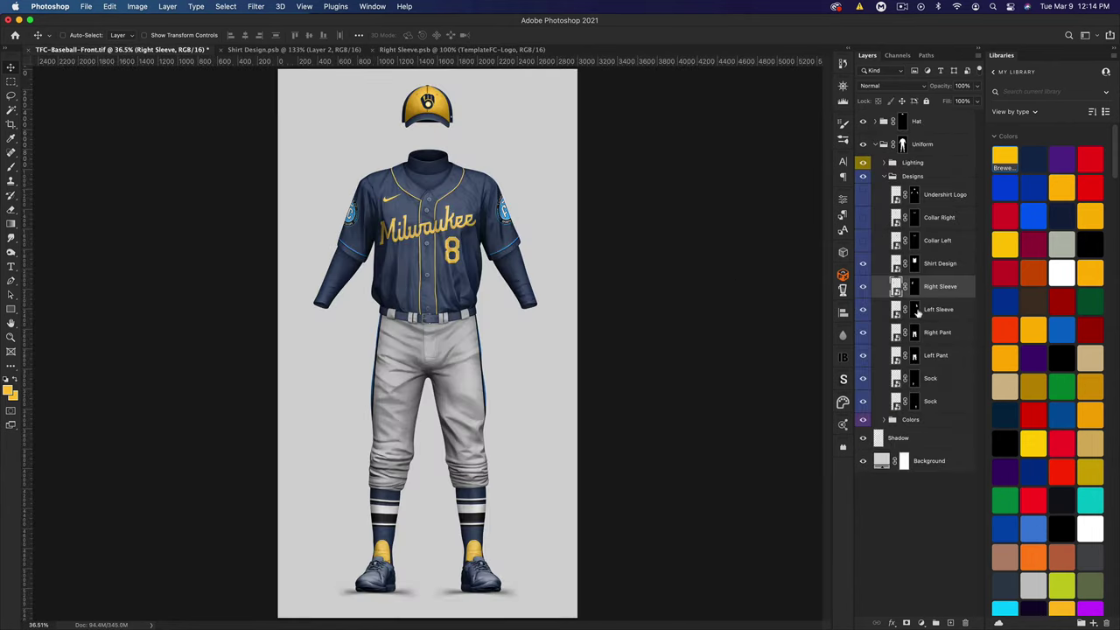
double_click(896, 311)
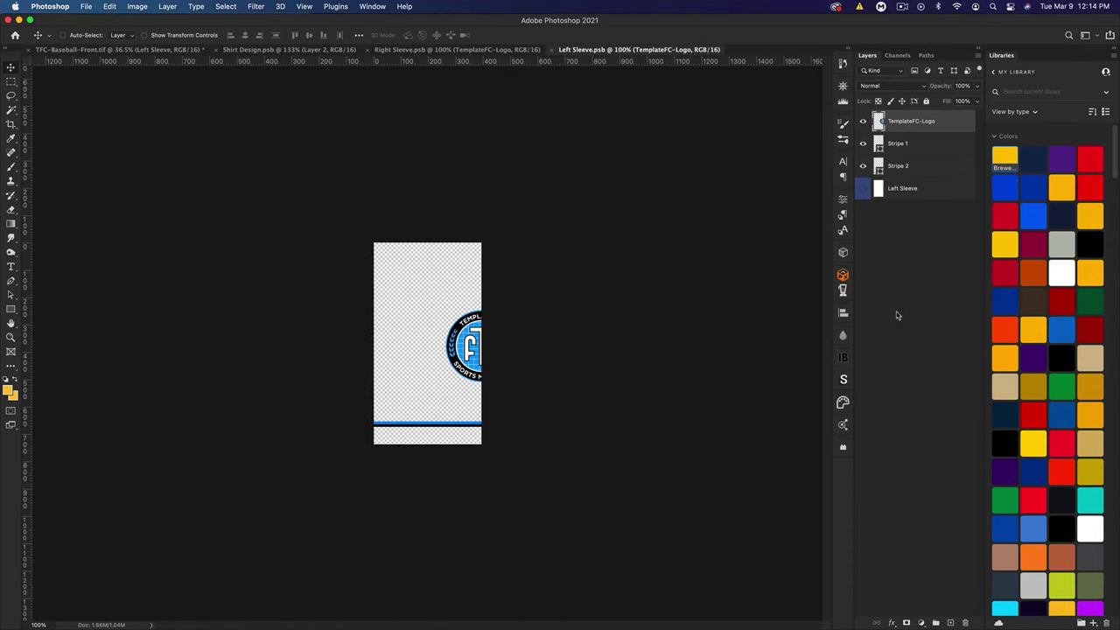
In the Right Sleeve design, hide the TemplateFC logo, recolor both stripes with the yellow Brewers color and save.
click(451, 49)
click(863, 121)
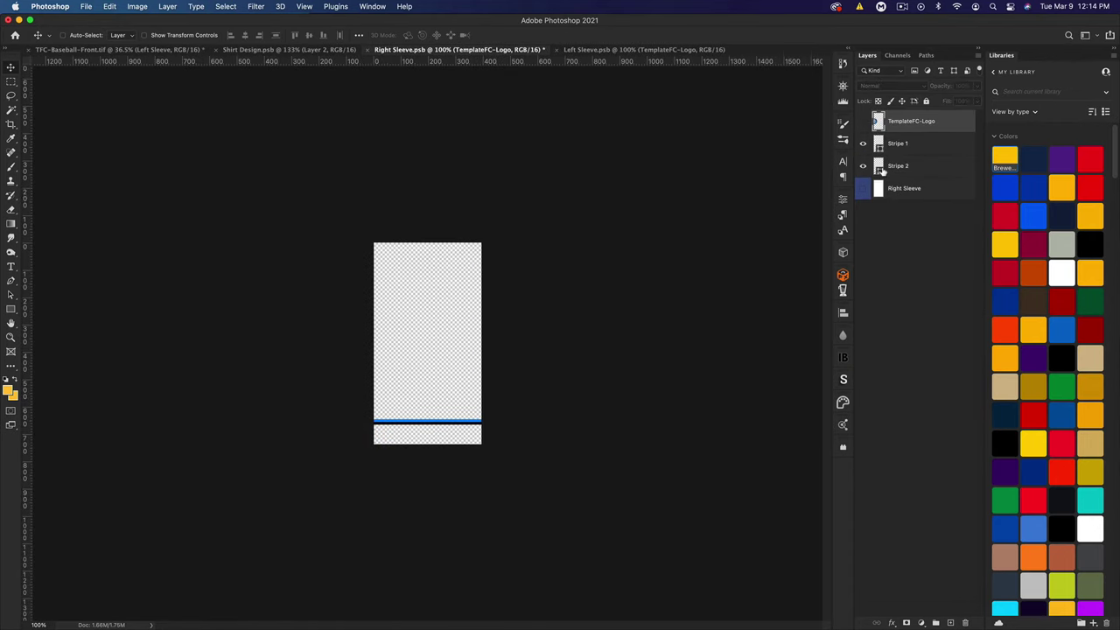
click(896, 148)
shift+click(898, 166)
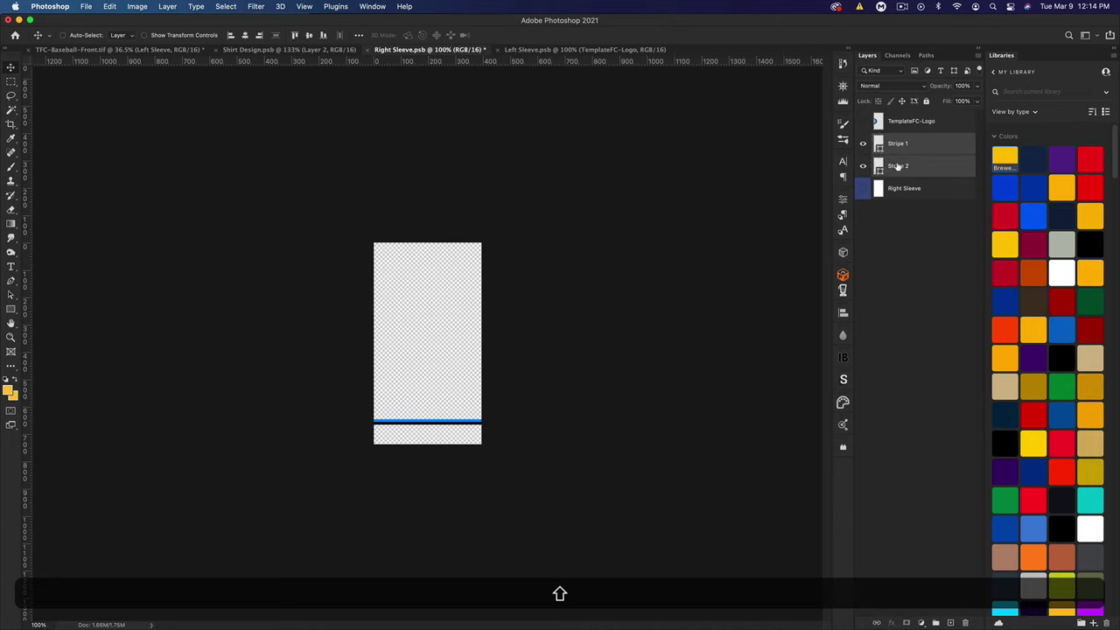
click(1010, 158)
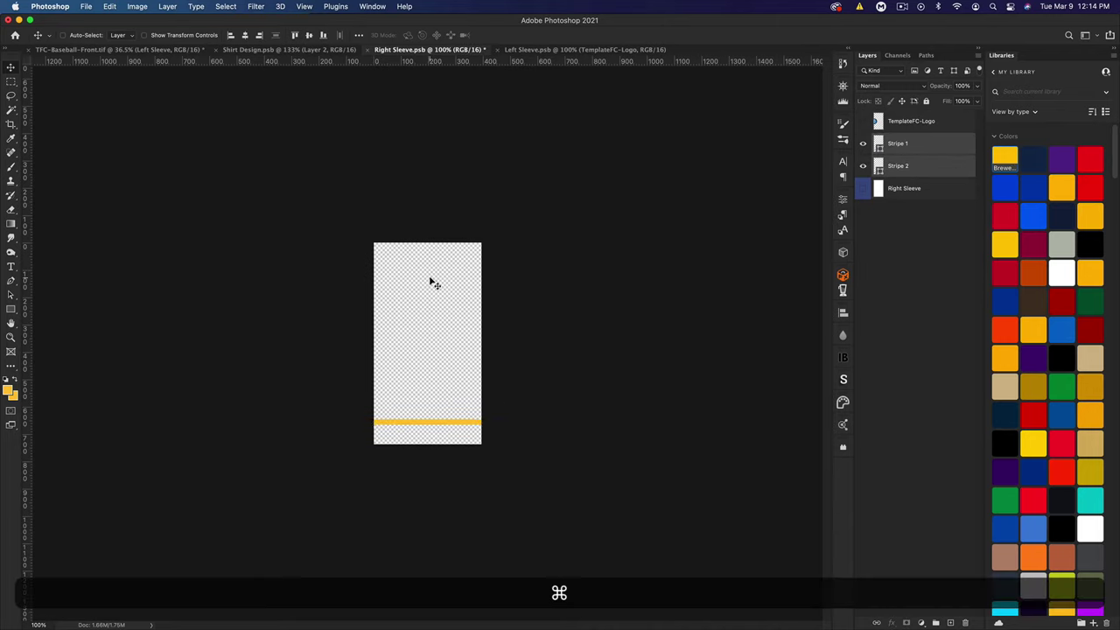
key(super+s)
Recolor Stripe 1 and Stripe 2 of the Left Sleeve design with the yellow Brewers color.
click(560, 49)
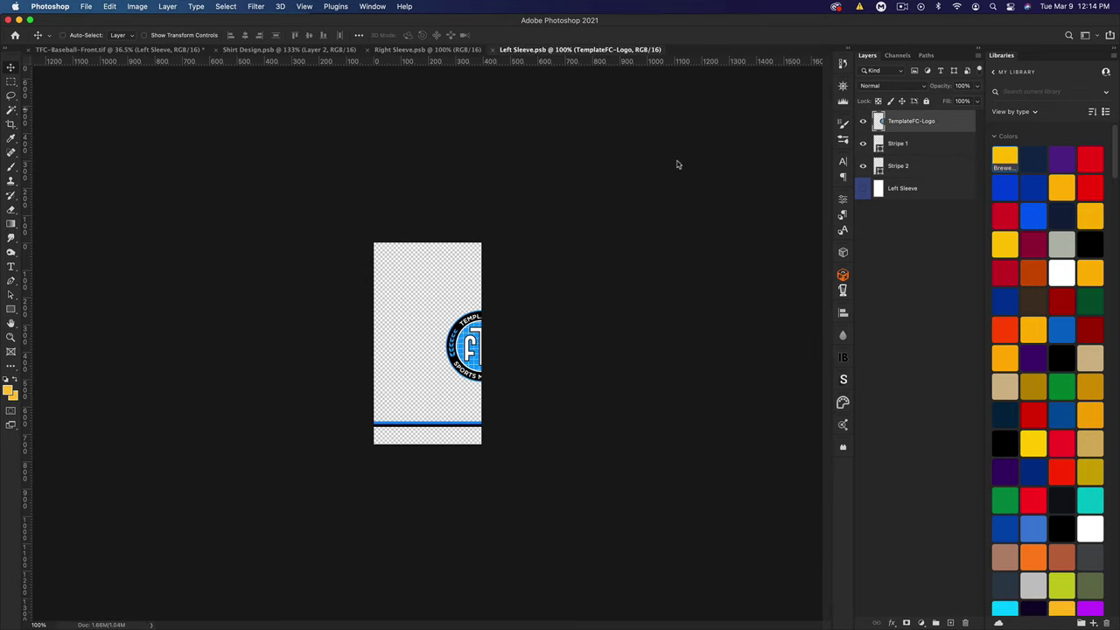
click(901, 154)
shift+click(946, 168)
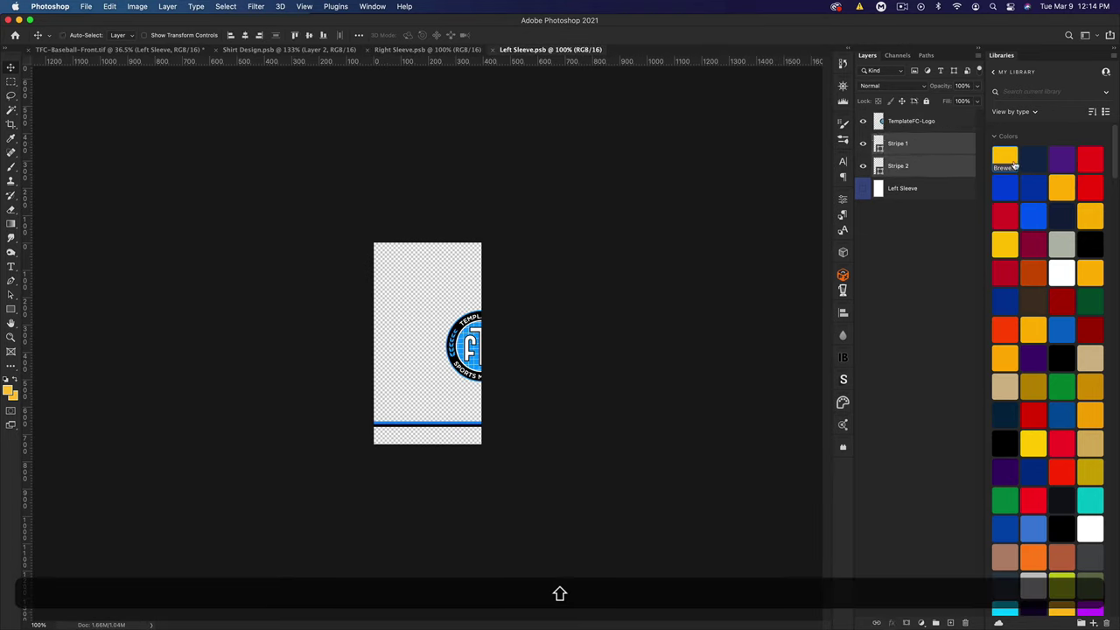
click(1008, 162)
Bring the yellow Wisconsin-shaped brick logo into the Left Sleeve design and scale and position it over the TemplateFC logo.
click(905, 128)
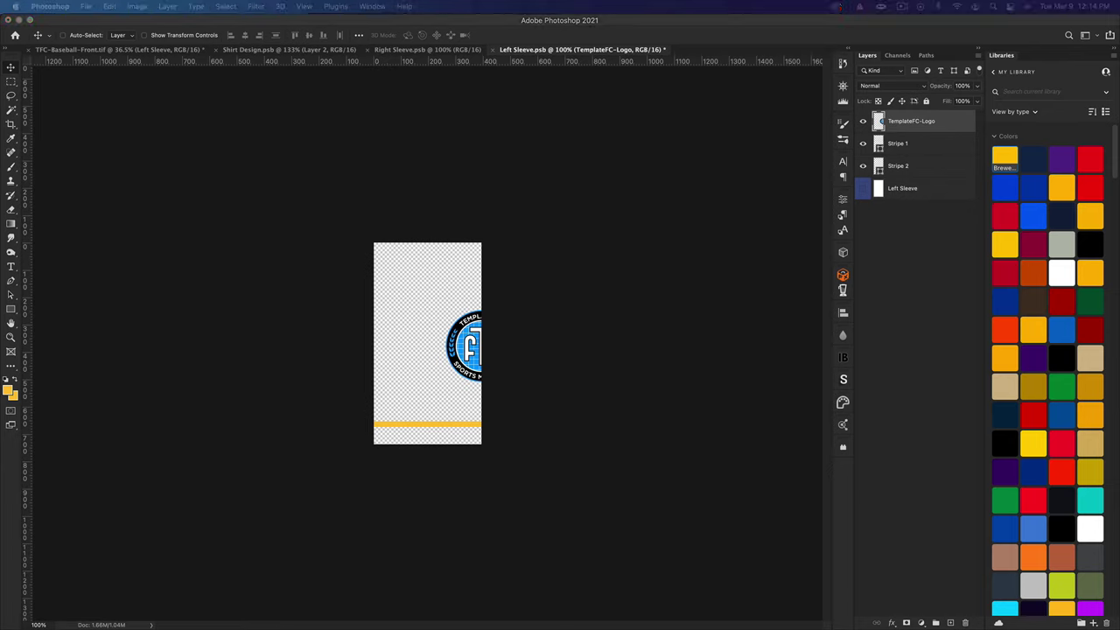
drag(35, 350, 437, 326)
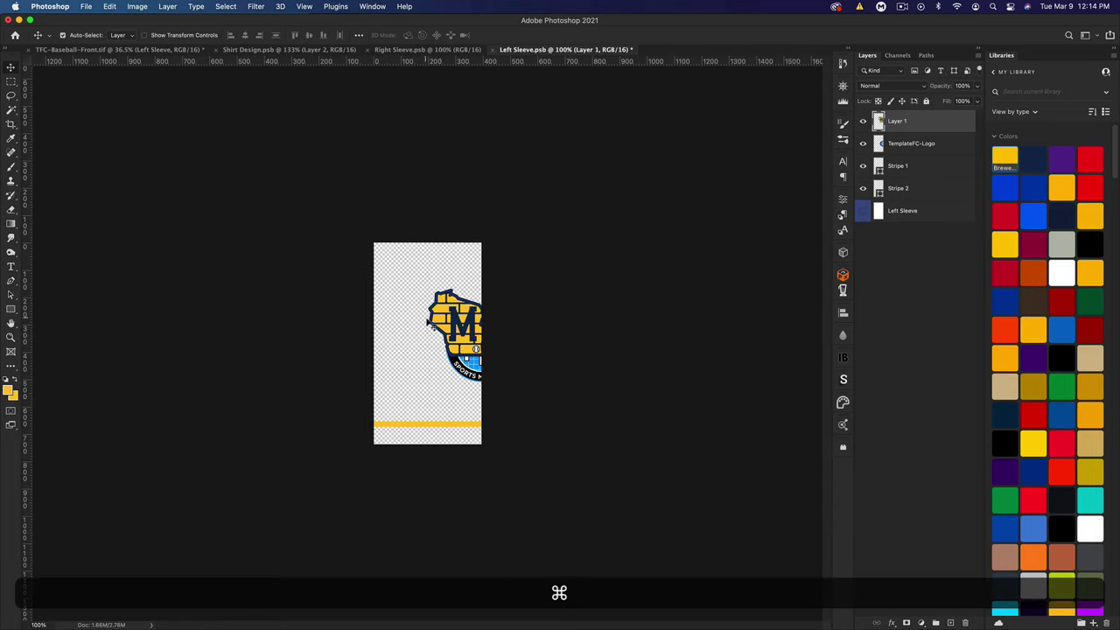
key(super+t)
mouse_move(475, 350)
mouse_down()
mouse_move(441, 358)
mouse_move(475, 373)
mouse_move(487, 341)
mouse_up()
key(Return)
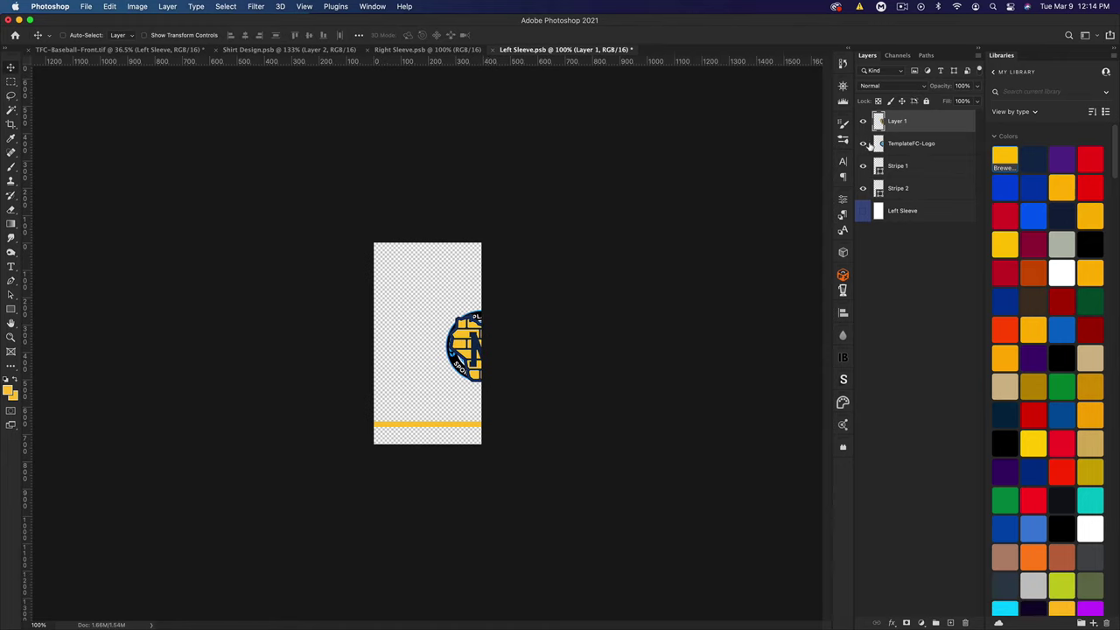
Hide the TemplateFC logo in the Left Sleeve design, save, and check the sleeves on the mockup.
click(864, 144)
key(super+s)
click(141, 50)
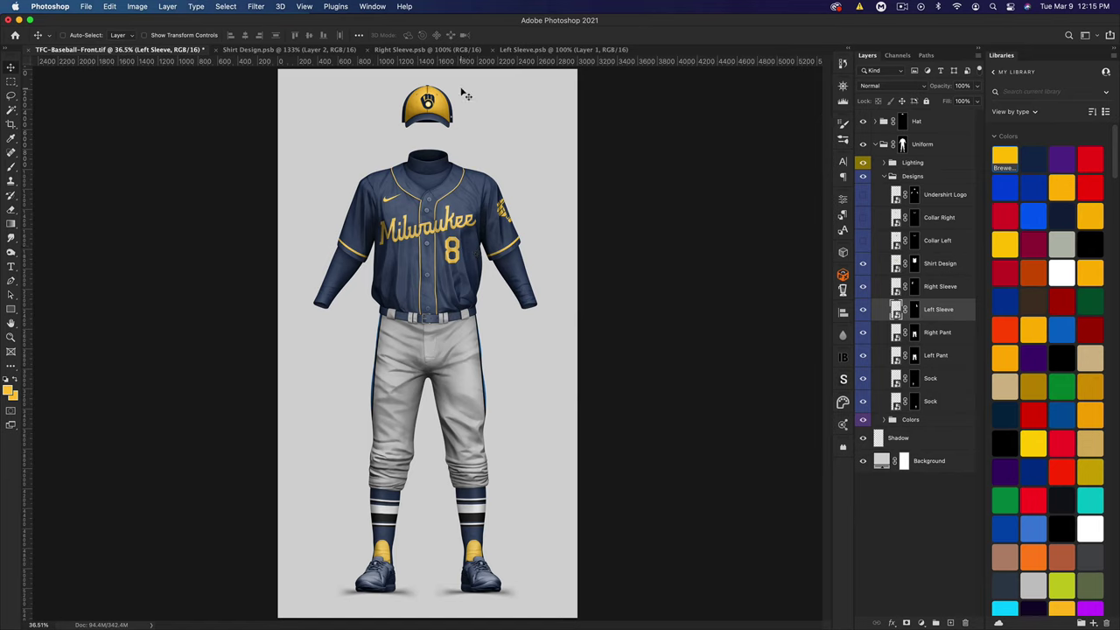
Open the Right Pant and Left Pant smart objects from the mockup.
double_click(896, 334)
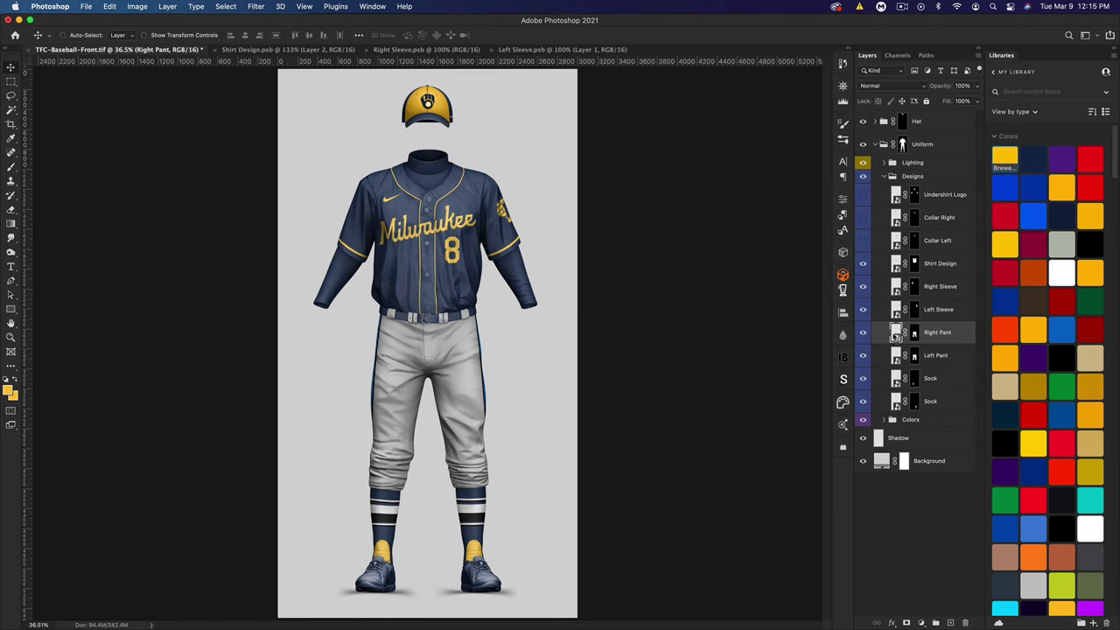
key(ctrl+Tab)
double_click(896, 357)
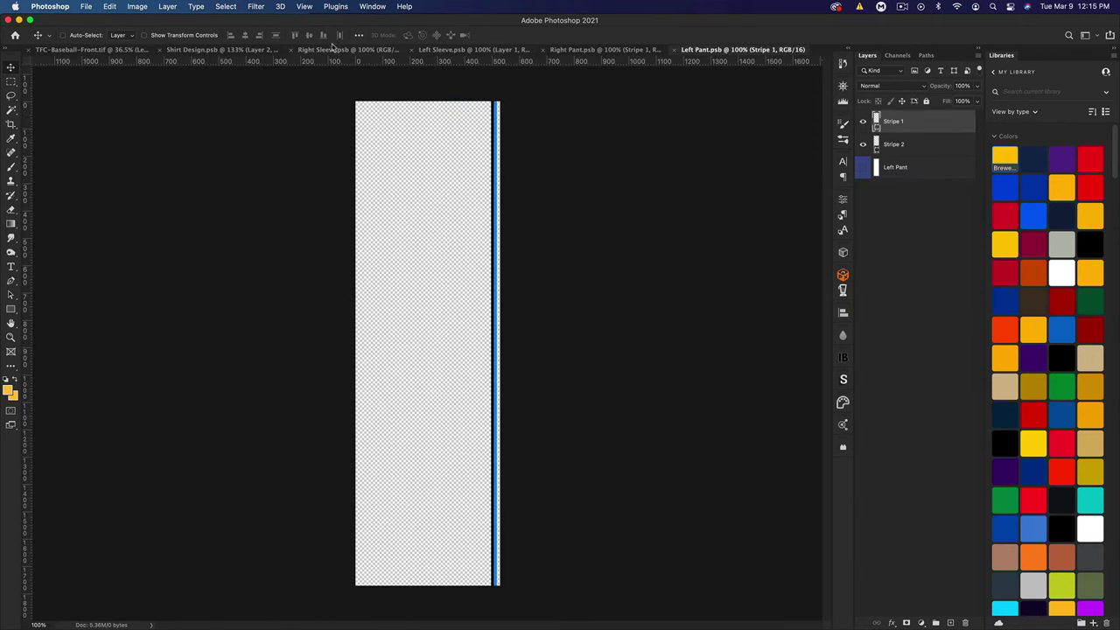
Close the finished Shirt Design, Right Sleeve and Left Sleeve documents.
click(167, 49)
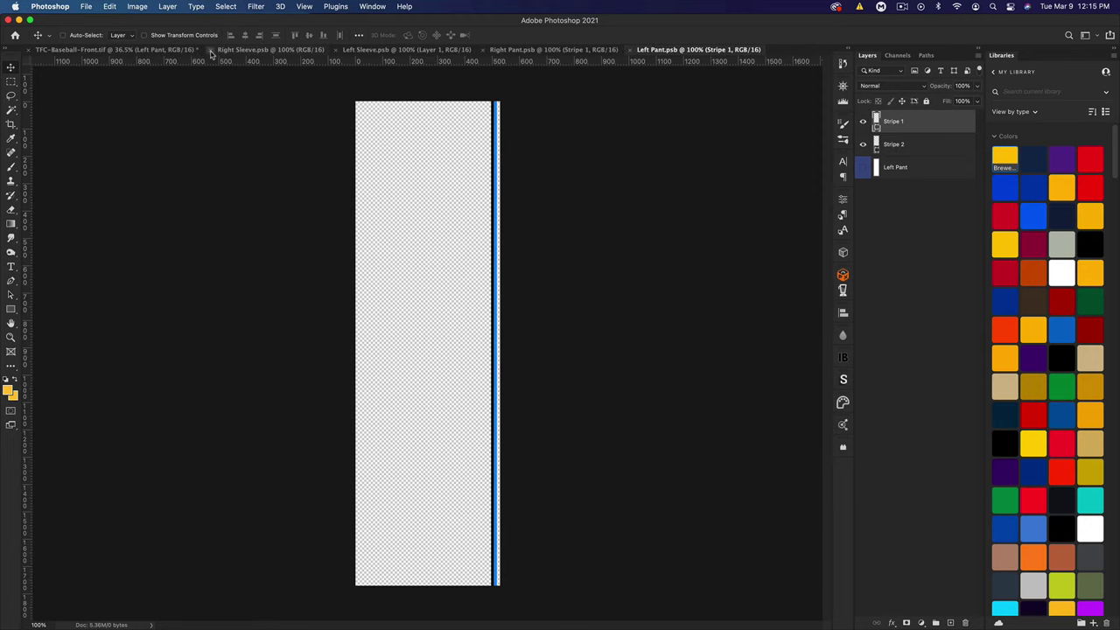
click(211, 52)
click(211, 50)
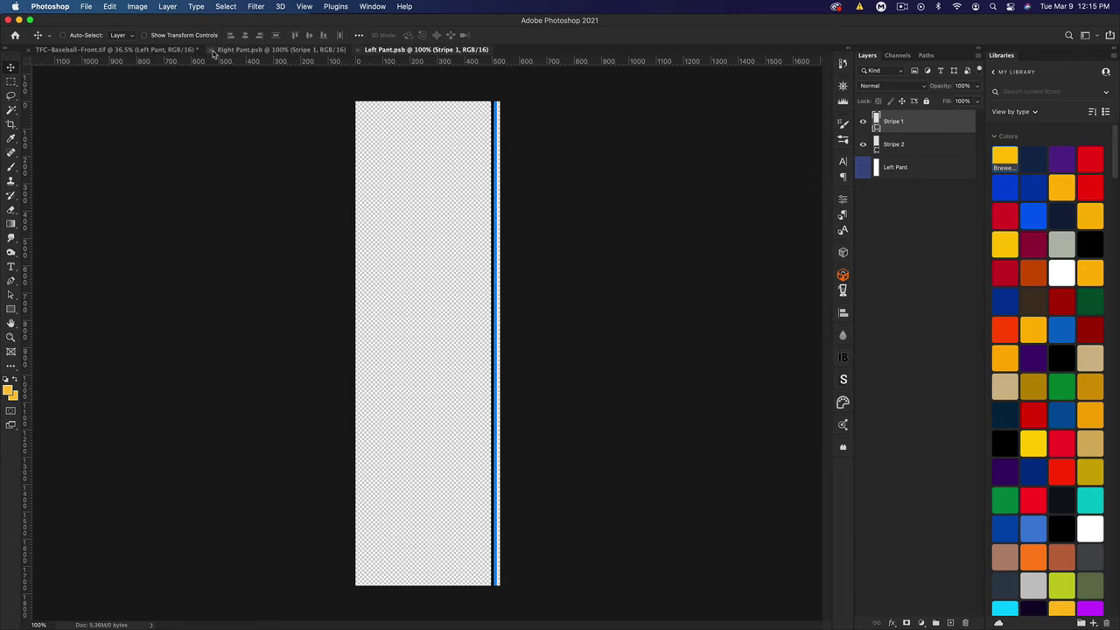
Examine the side stripes on both pant legs of the mockup at 100% zoom.
click(155, 53)
key(super+equal)
key(super+equal)
key(super+equal)
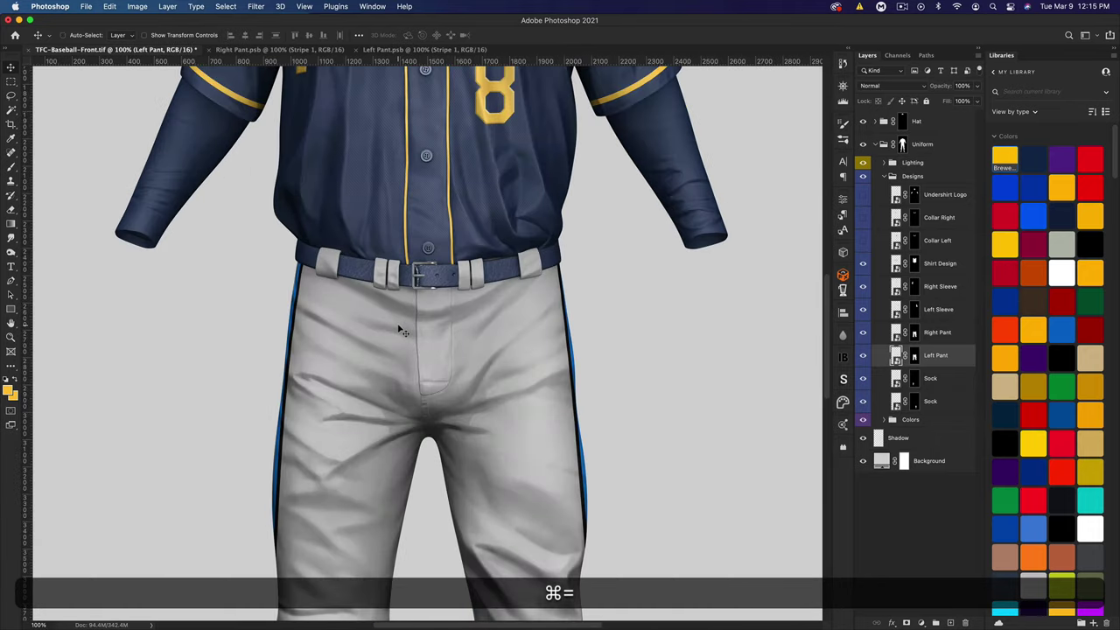
drag(322, 270, 450, 200)
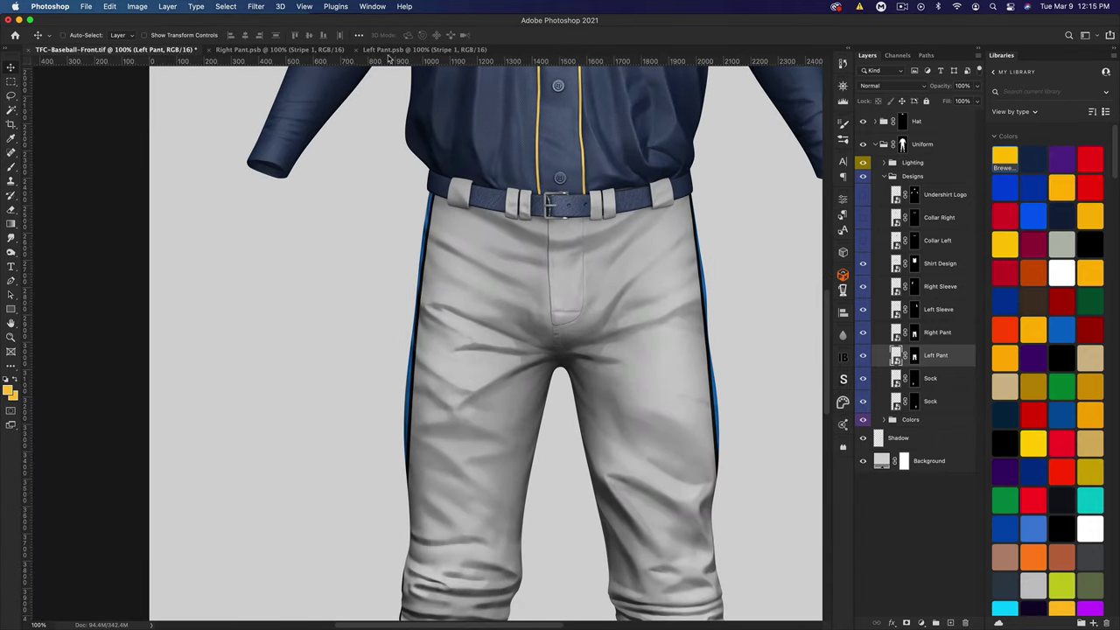
In the Right Pant document, recolor Stripe 1 with the Brewers yellow swatch and Stripe 2 with the Brewers navy swatch.
click(263, 50)
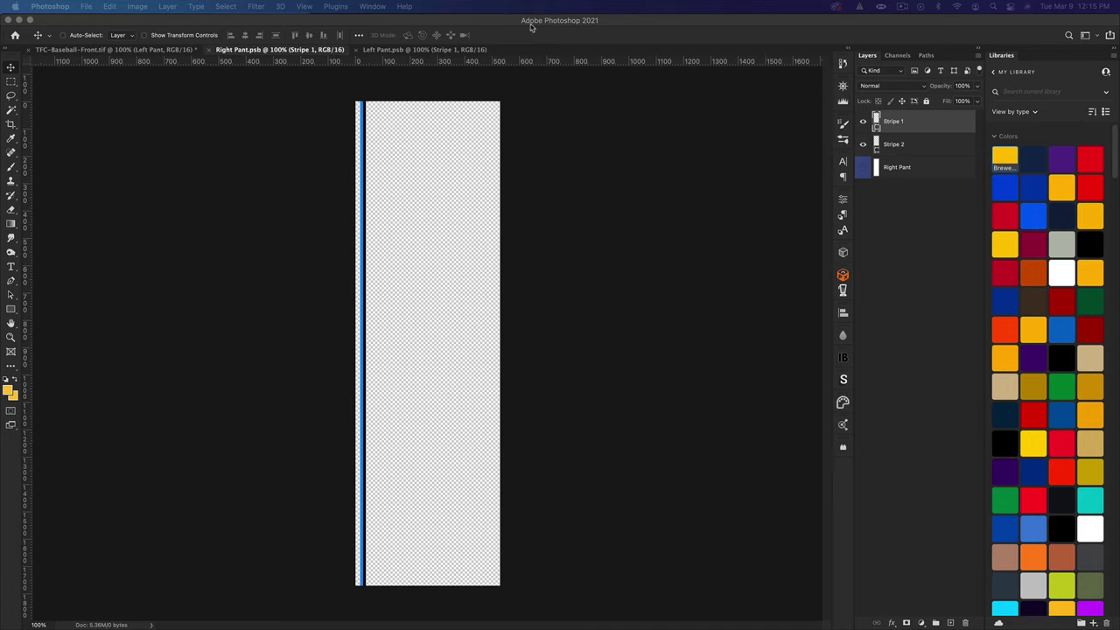
click(687, 32)
key(super+equal)
key(super+equal)
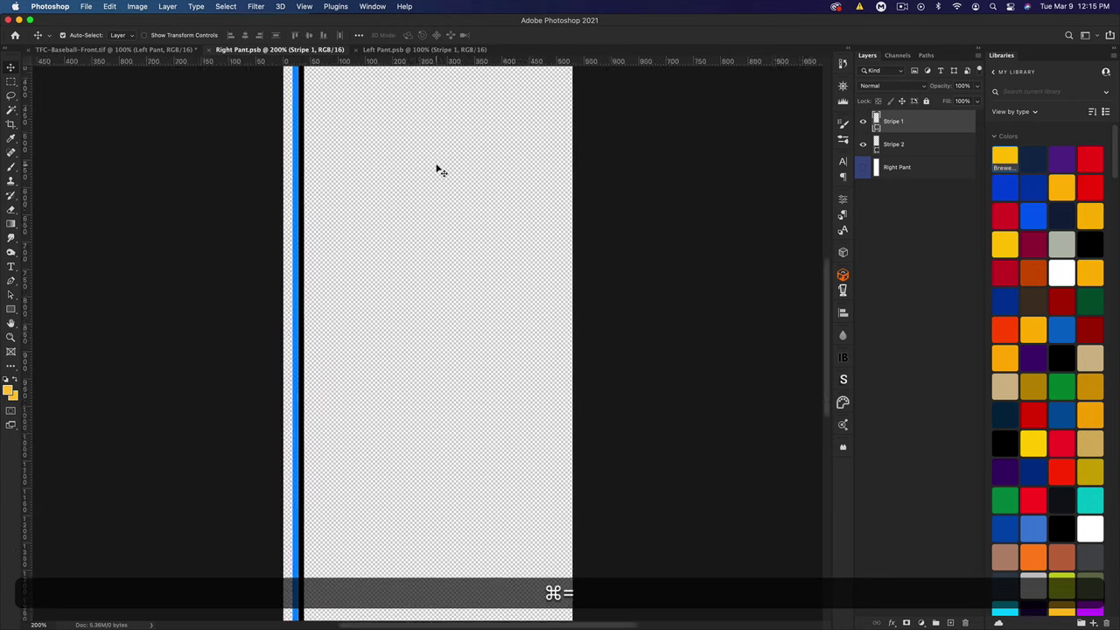
drag(425, 195, 467, 428)
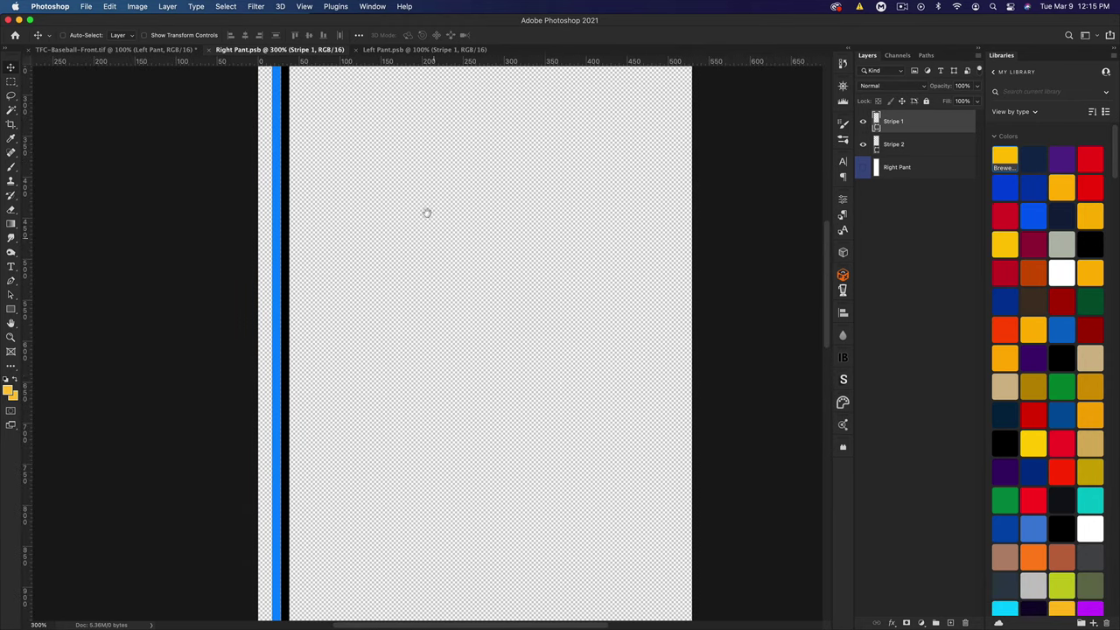
drag(426, 210, 434, 391)
scroll(434, 390, up, 5)
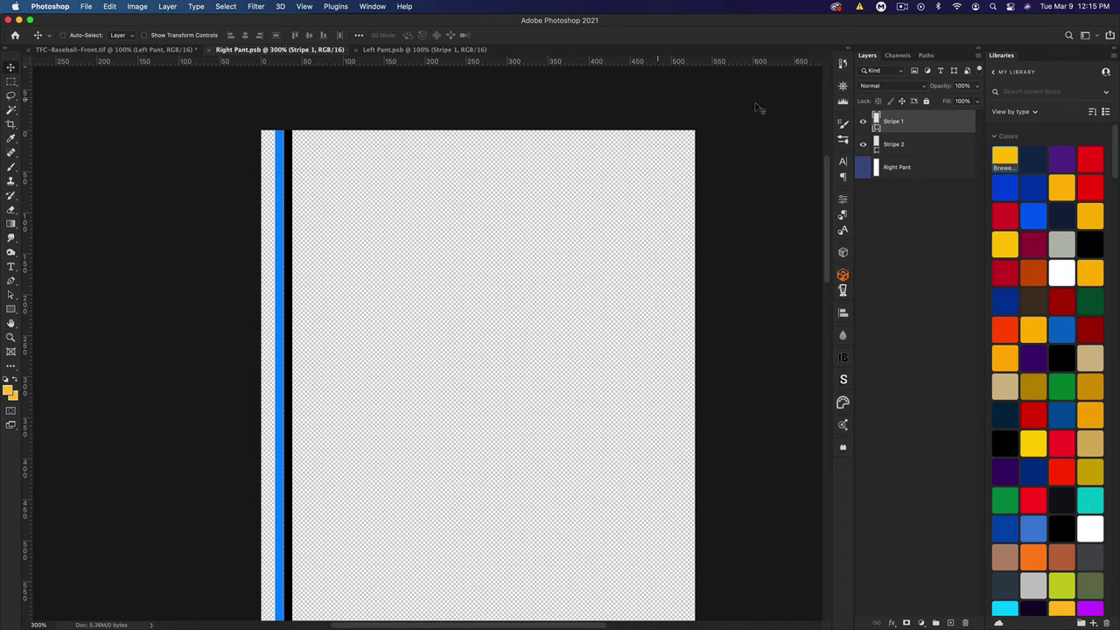
click(863, 122)
click(862, 122)
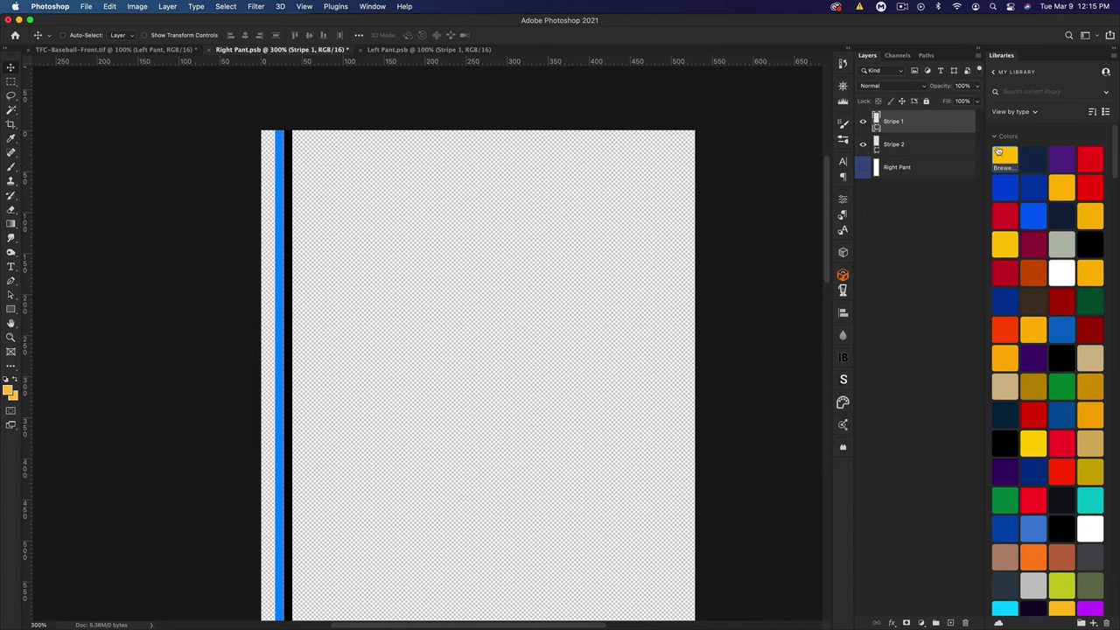
click(998, 154)
click(930, 145)
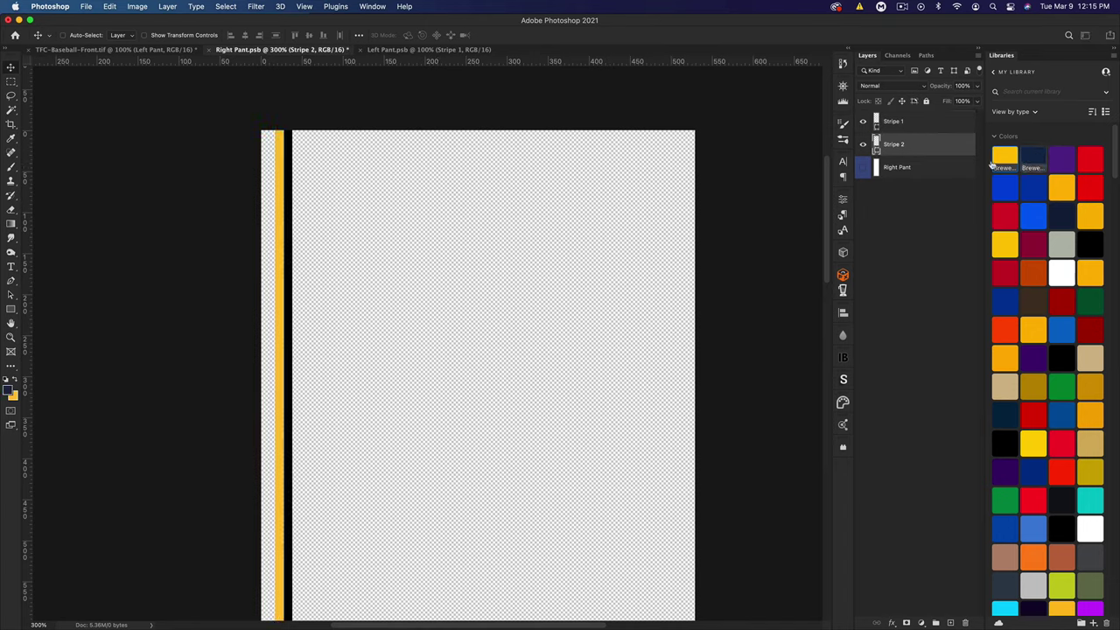
click(1034, 158)
Duplicate the Right Pant's navy stripe, place the copy along the yellow stripe's outer side, save, and check the mockup.
key(super+j)
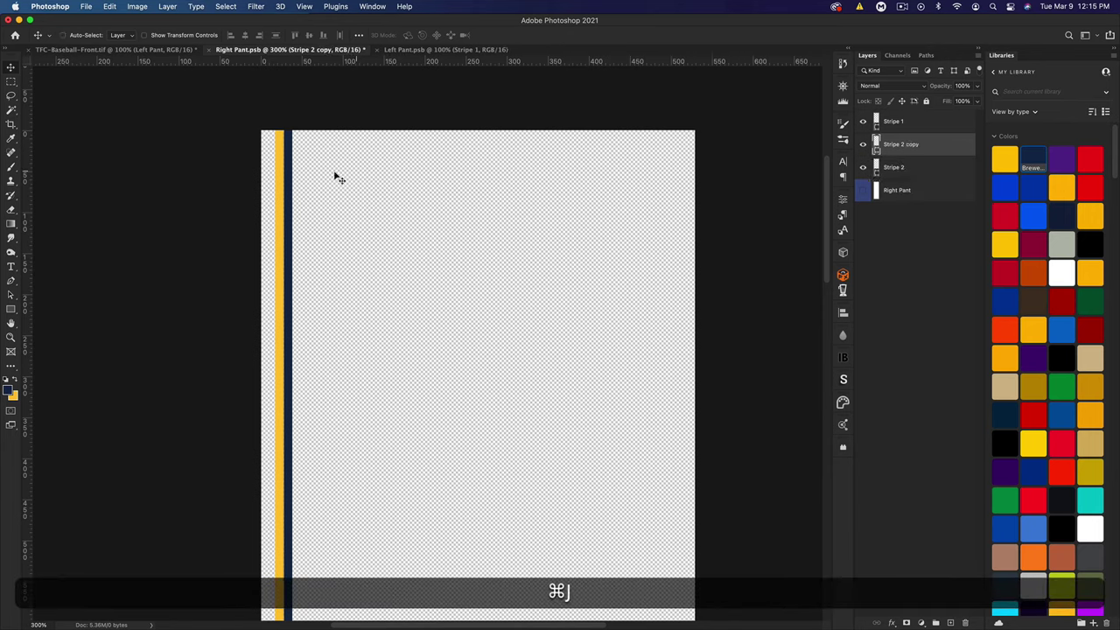
drag(323, 179, 302, 182)
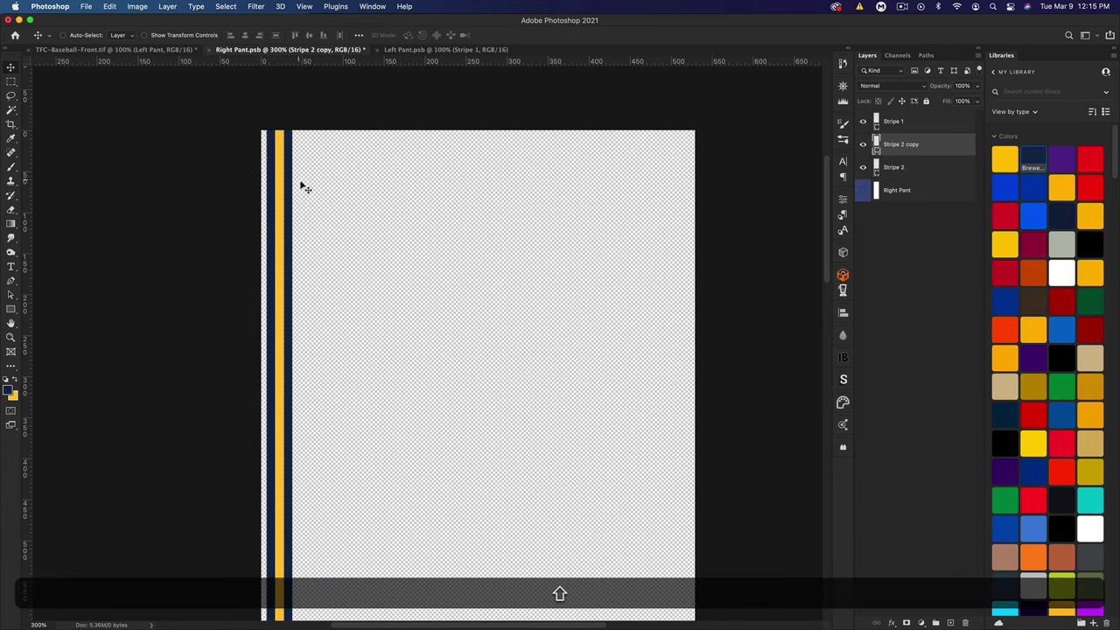
key(super+s)
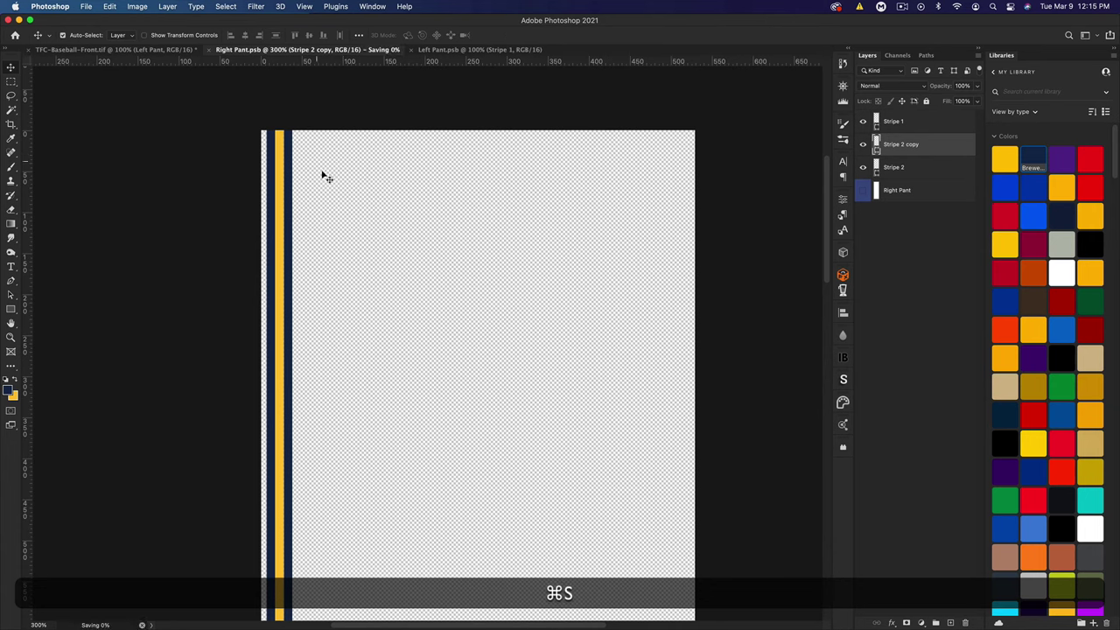
click(138, 49)
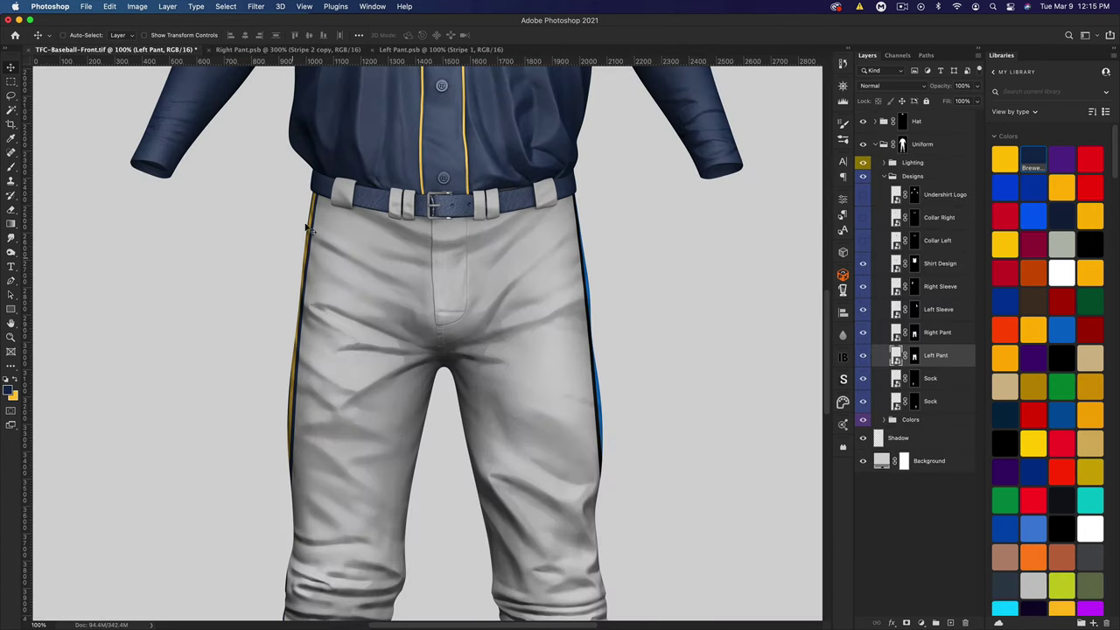
In the Left Pant document, recolor Stripe 1 Brewers yellow and Stripe 2 Brewers navy.
click(398, 50)
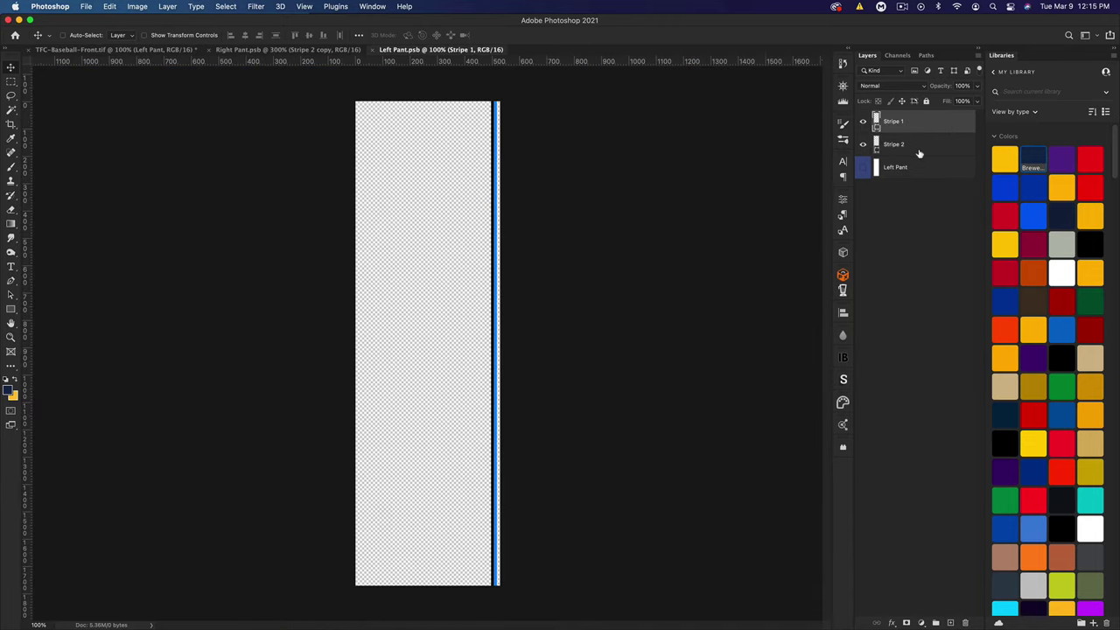
click(1033, 167)
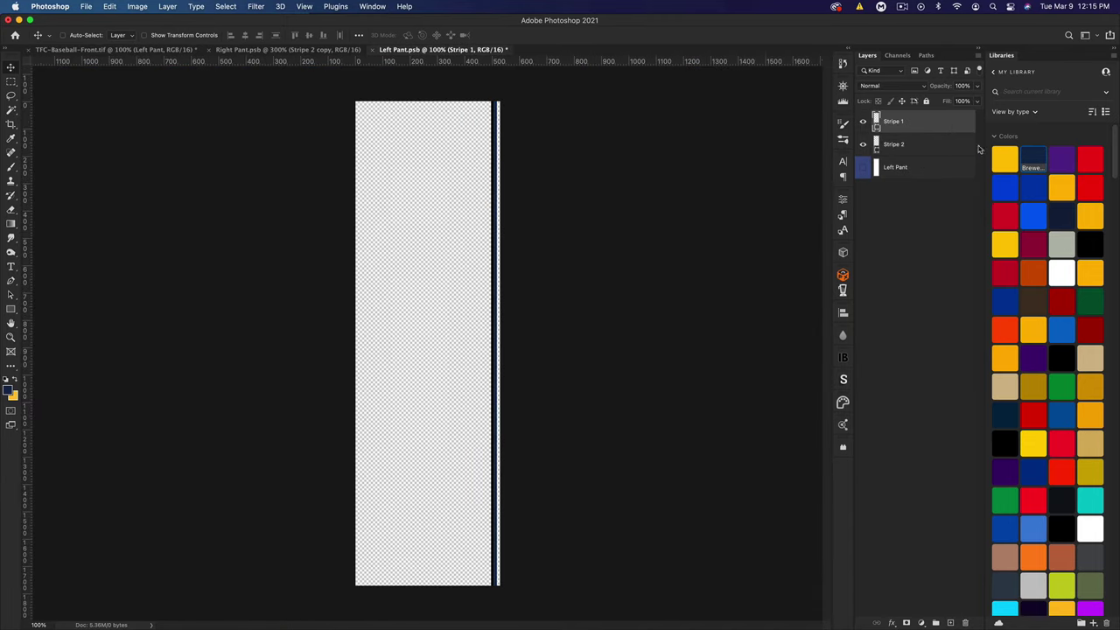
click(1007, 158)
click(926, 145)
click(1007, 158)
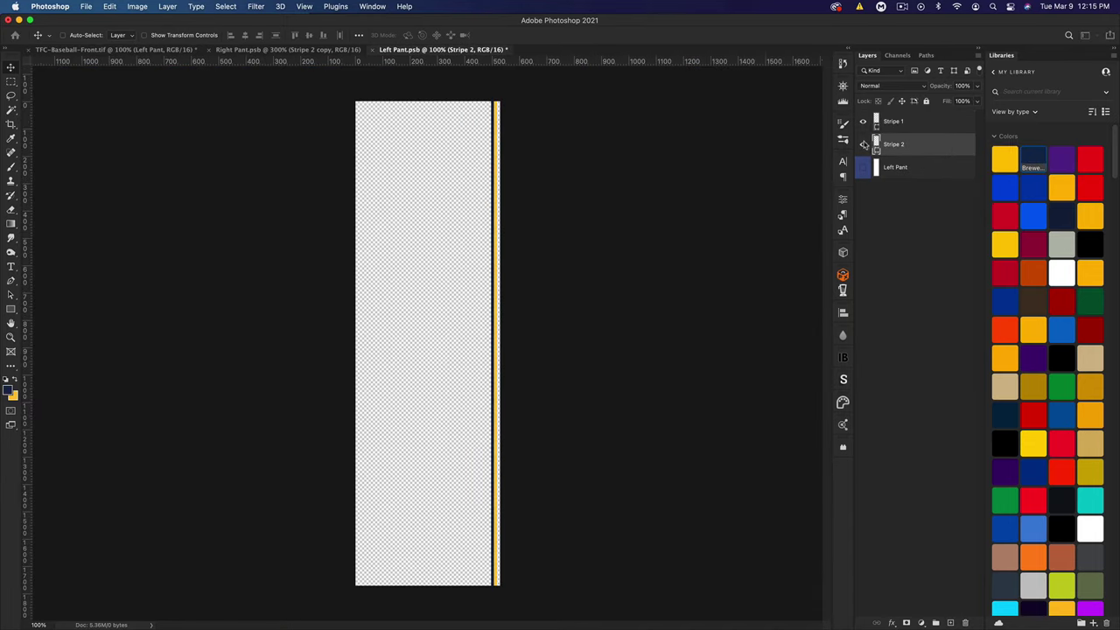
Duplicate the Left Pant's navy stripe, place the copy along the yellow stripe's outer side, save, and return to the mockup.
key(super+equal)
key(super+equal)
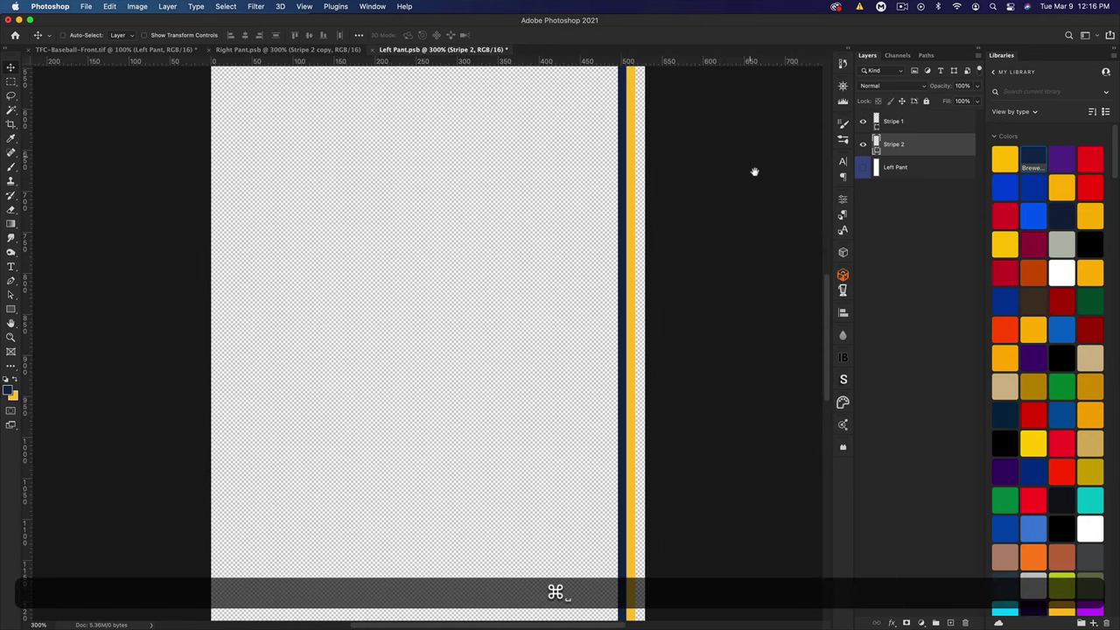
drag(753, 169, 565, 341)
key(super+j)
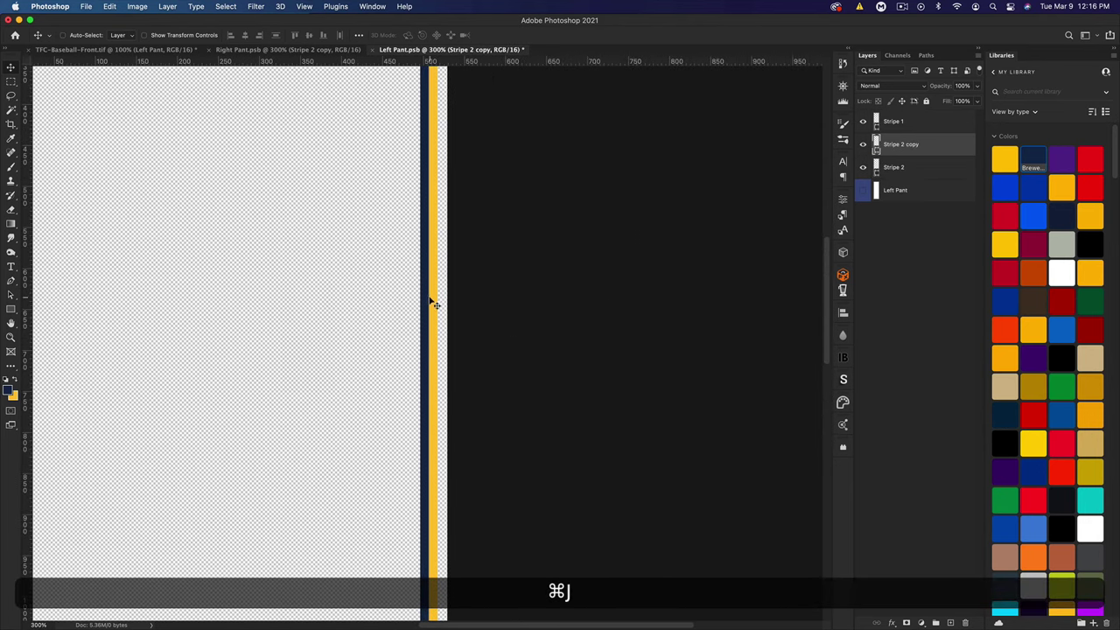
drag(429, 300, 451, 307)
key(shift+super+s)
click(114, 49)
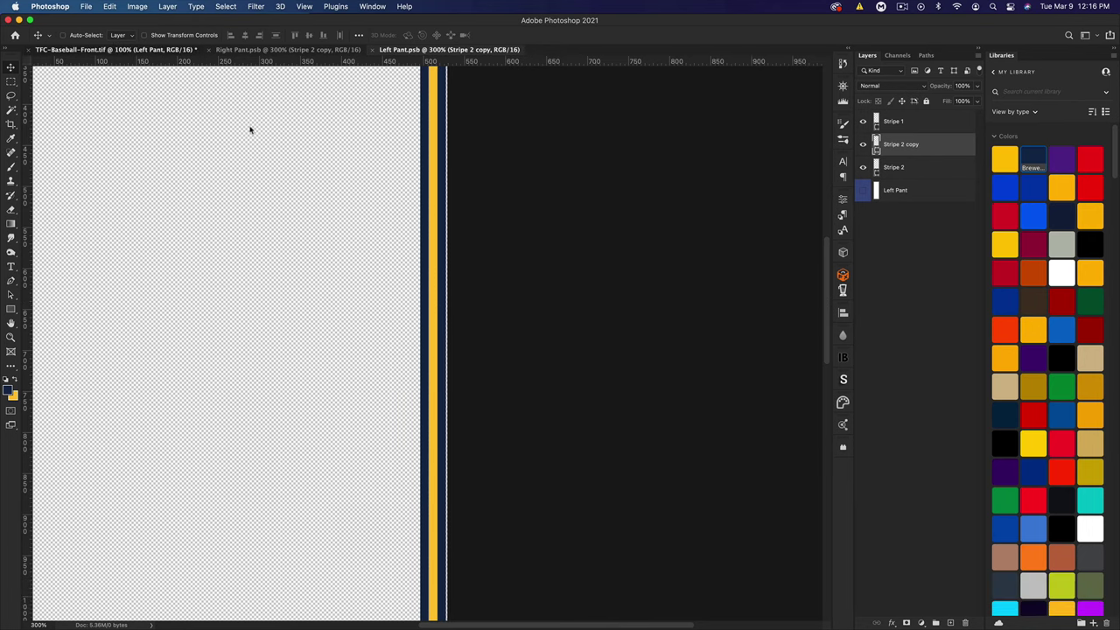
Fit the whole mockup in view and close the finished Right Pant and Left Pant documents.
key(super)
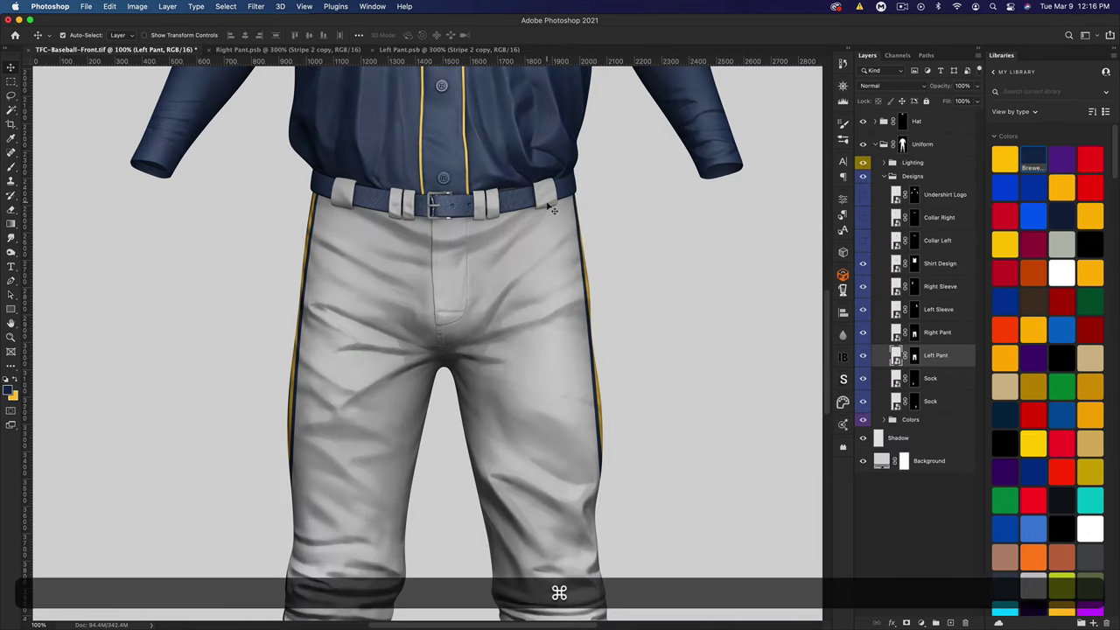
key(super+0)
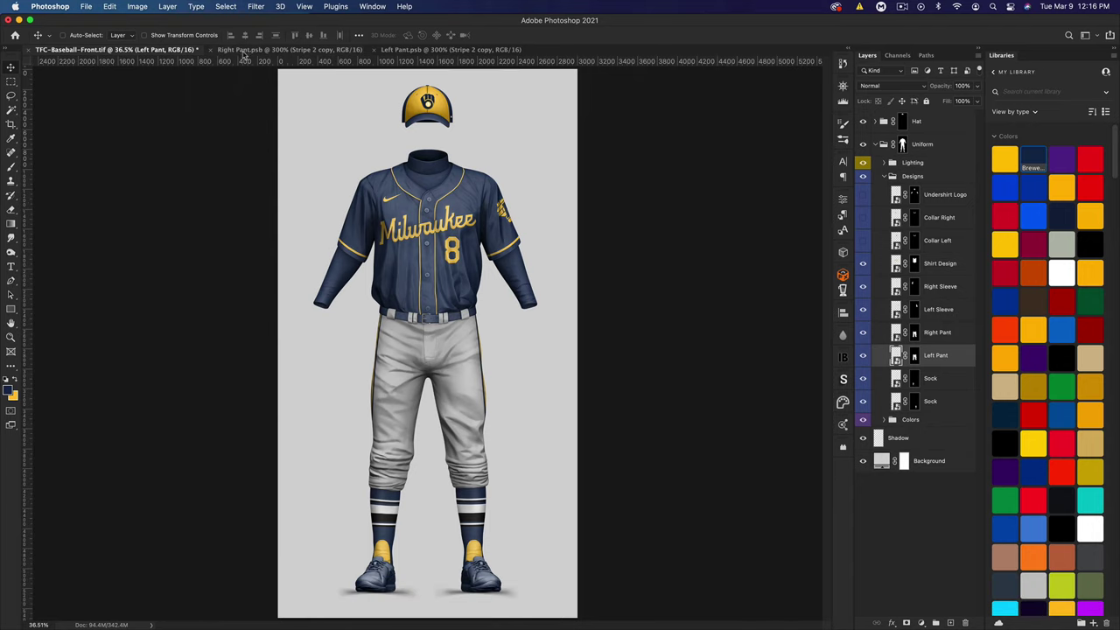
click(211, 49)
click(211, 50)
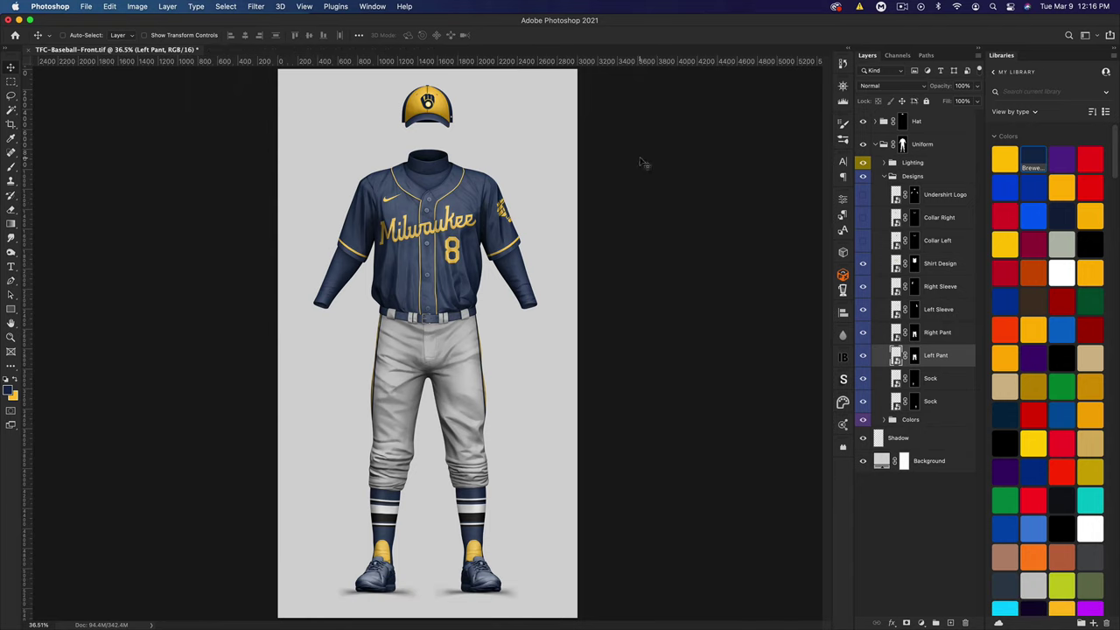
Open both Sock smart objects from the mockup's Designs group.
click(862, 402)
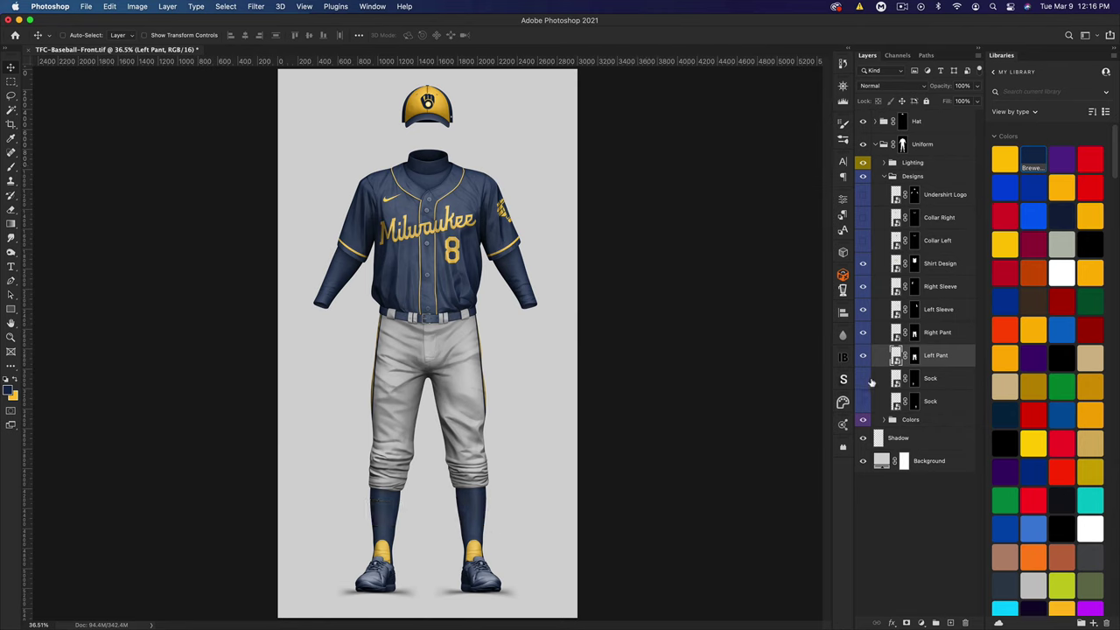
double_click(897, 382)
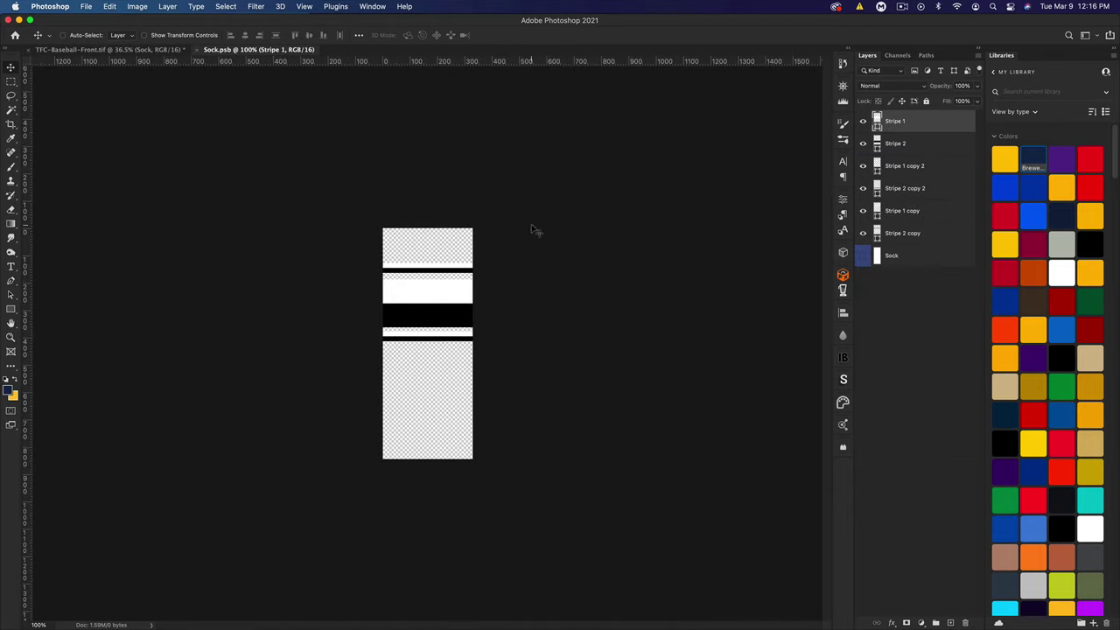
click(107, 49)
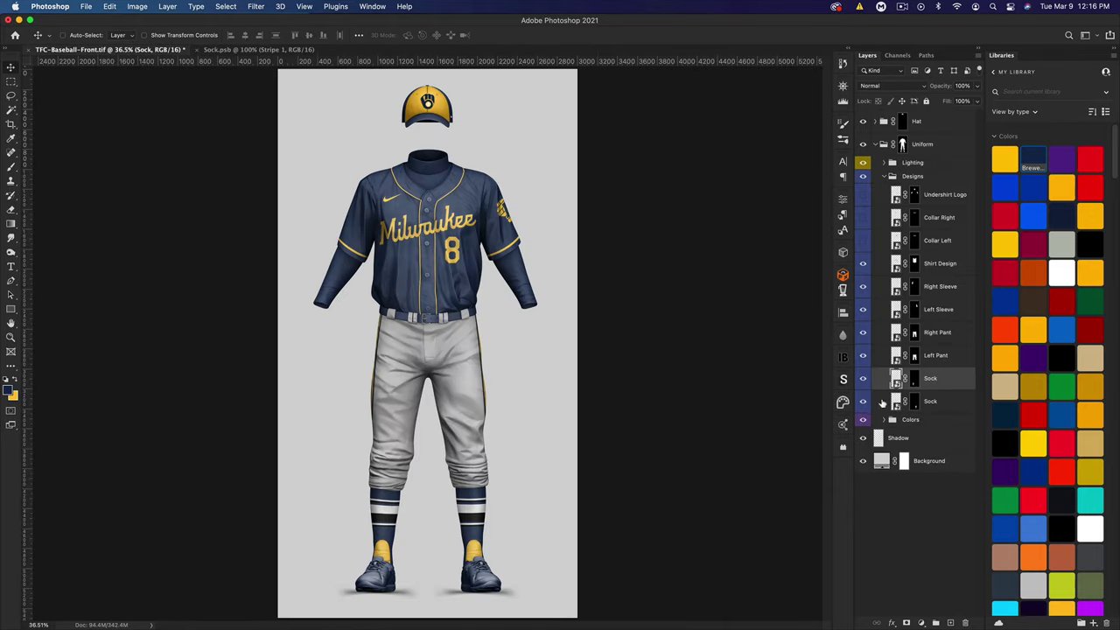
double_click(897, 405)
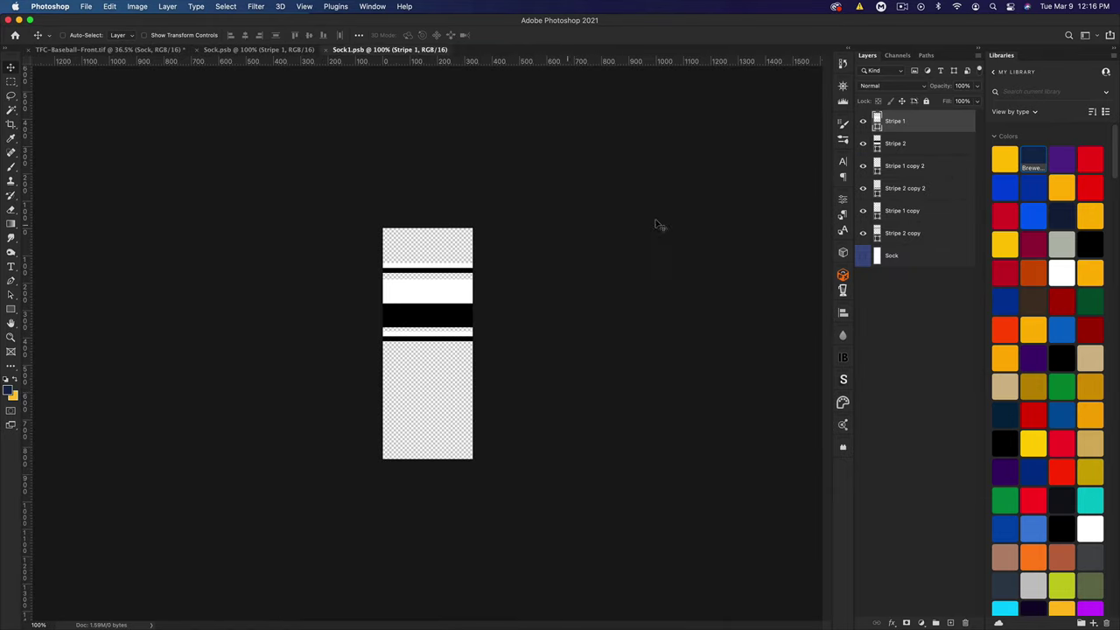
Recolor all six stripe layers in the Sock1 document Brewers yellow and save it.
shift+click(939, 233)
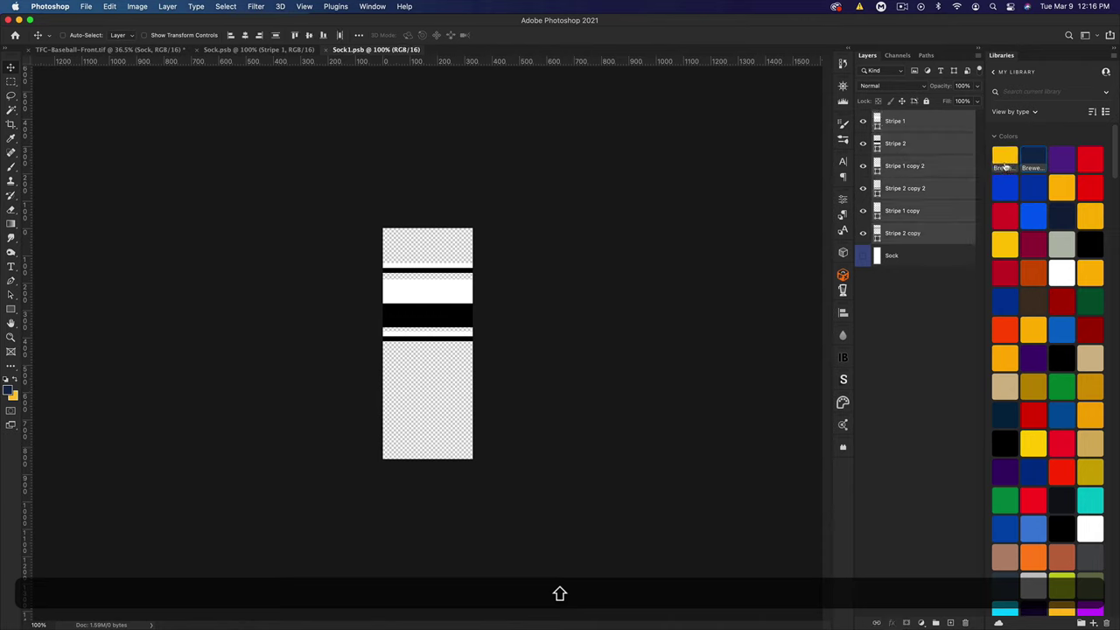
click(1005, 157)
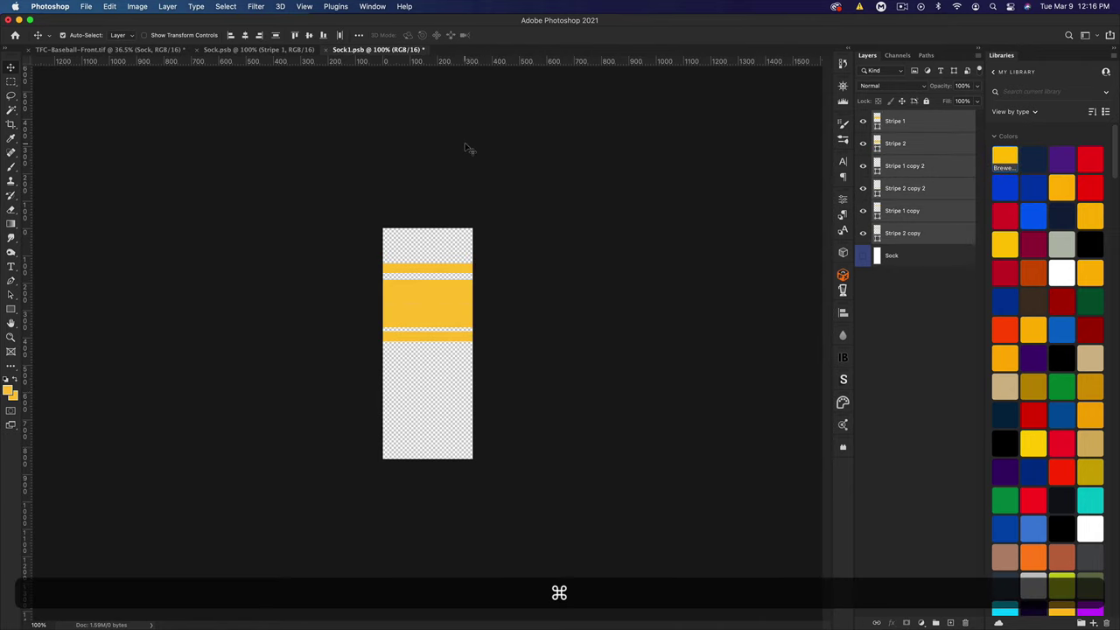
key(super+s)
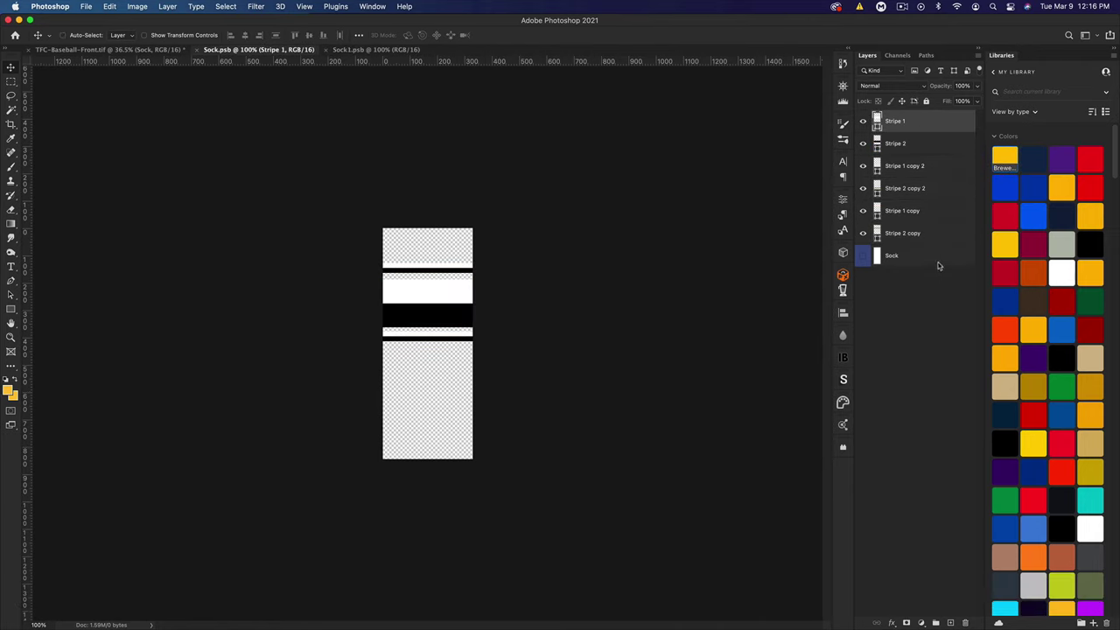
Recolor all six stripe layers in the Sock document Brewers yellow, save it, and check the socks on the mockup.
shift+click(930, 235)
click(1005, 157)
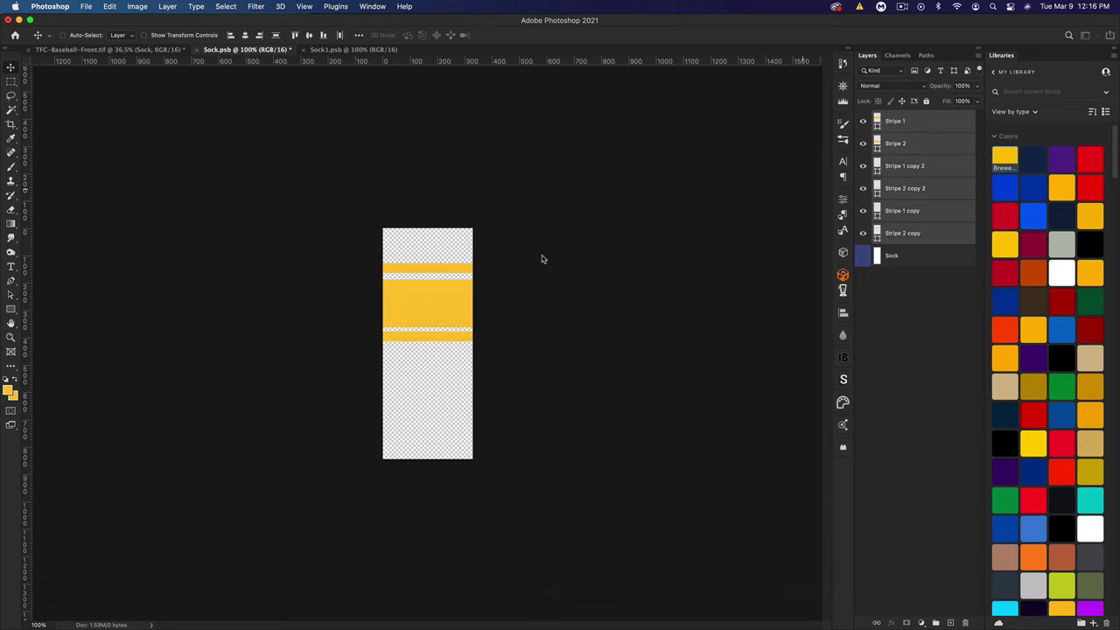
key(super+s)
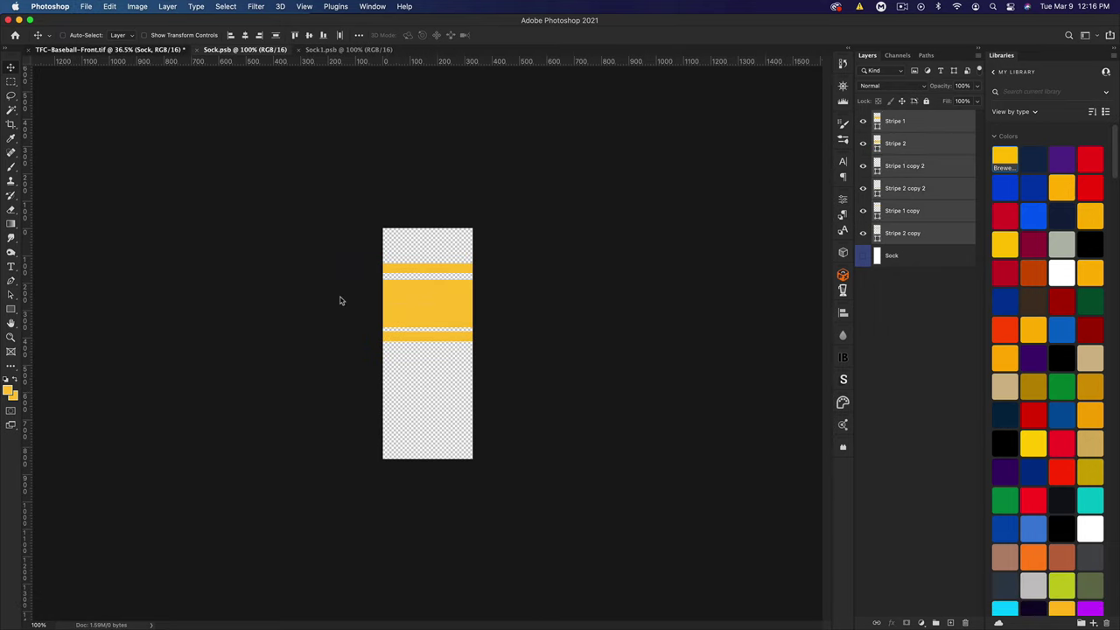
key(ctrl+shift+Tab)
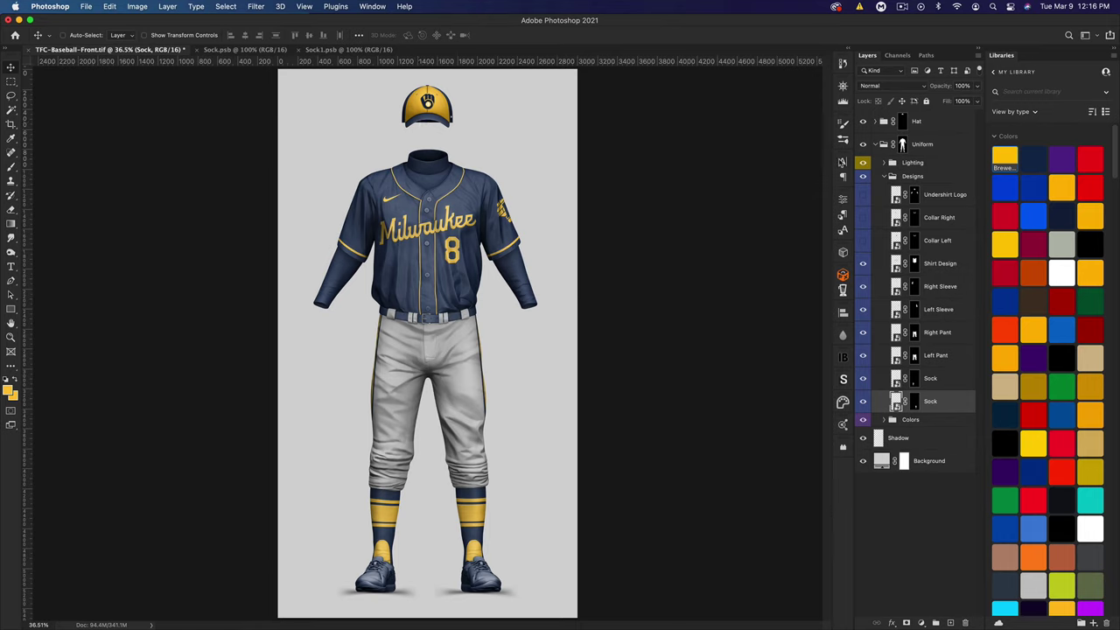
Add a Hue/Saturation adjustment layer above the Hat group and set the Yellows saturation to +40.
click(881, 146)
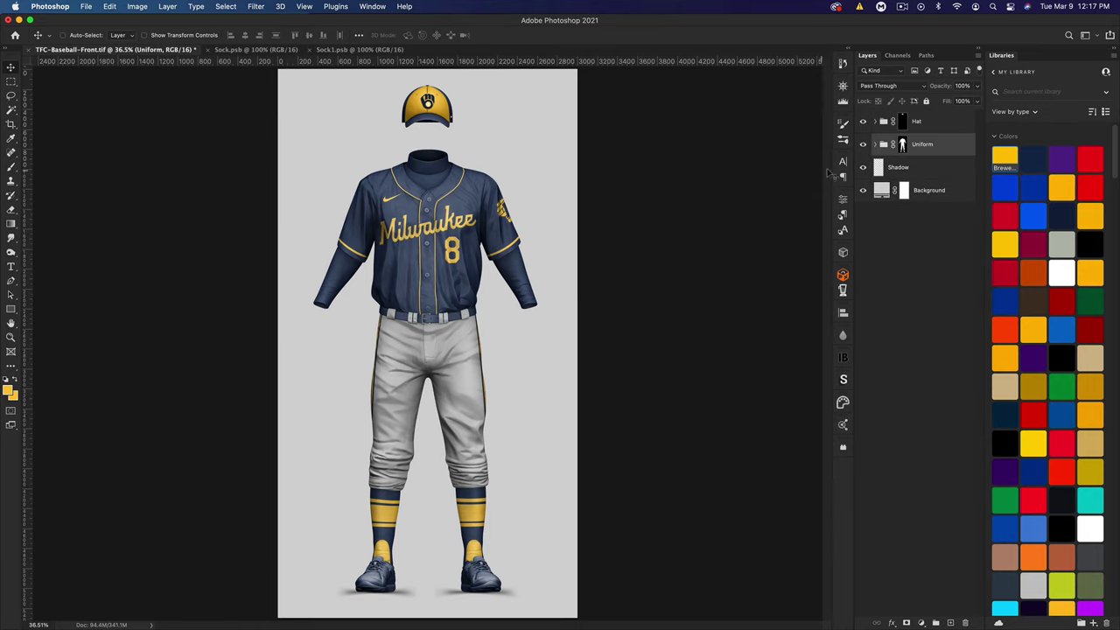
click(935, 121)
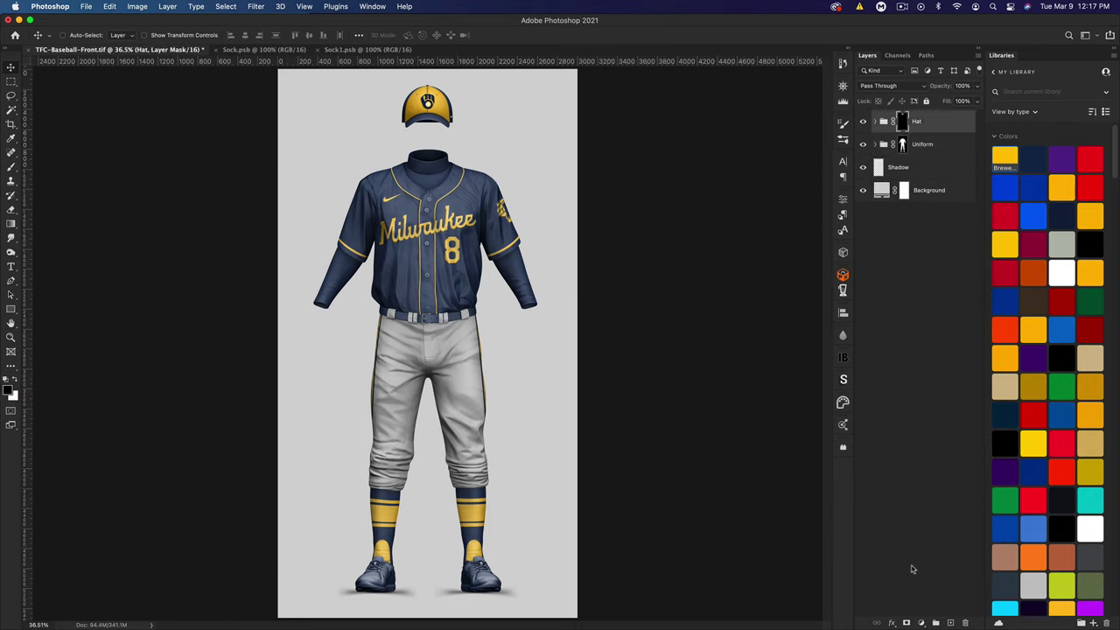
click(920, 618)
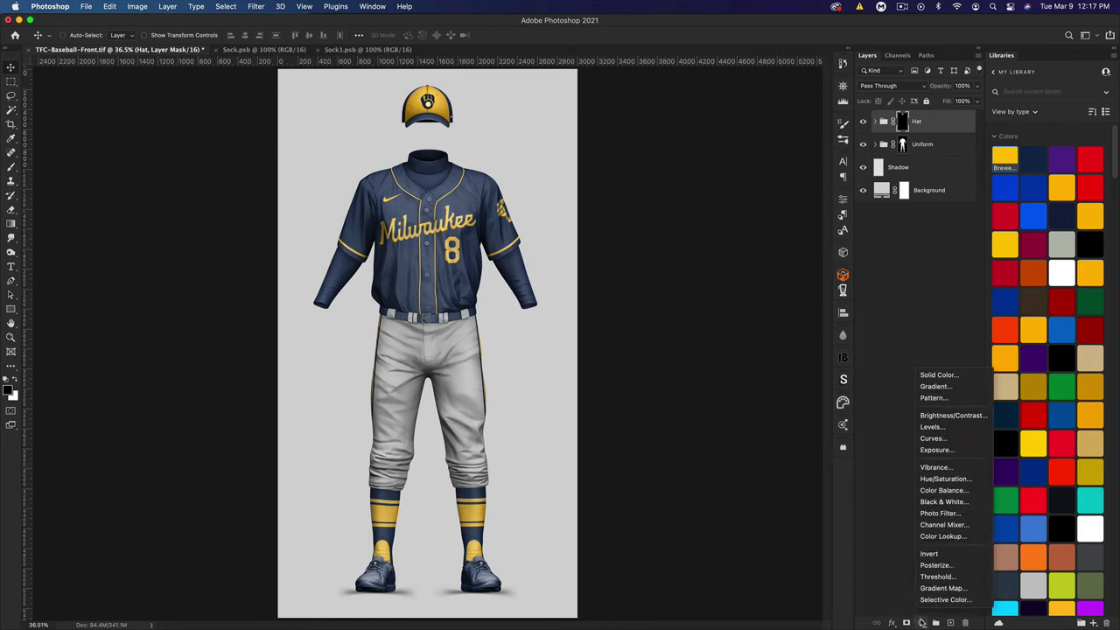
click(949, 482)
click(750, 241)
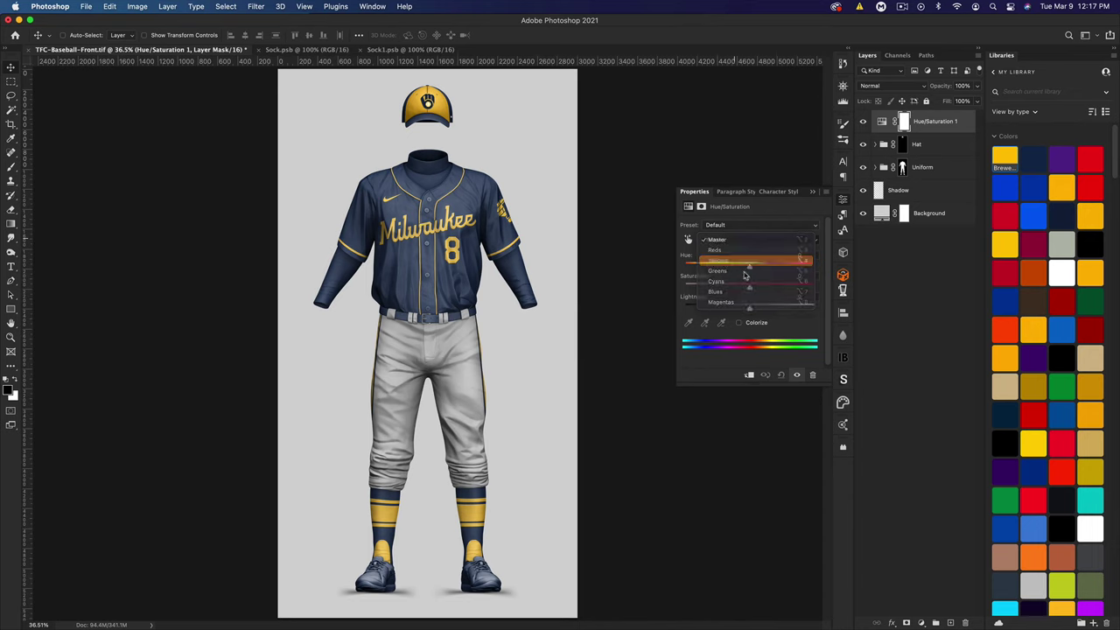
click(723, 261)
drag(750, 287, 776, 289)
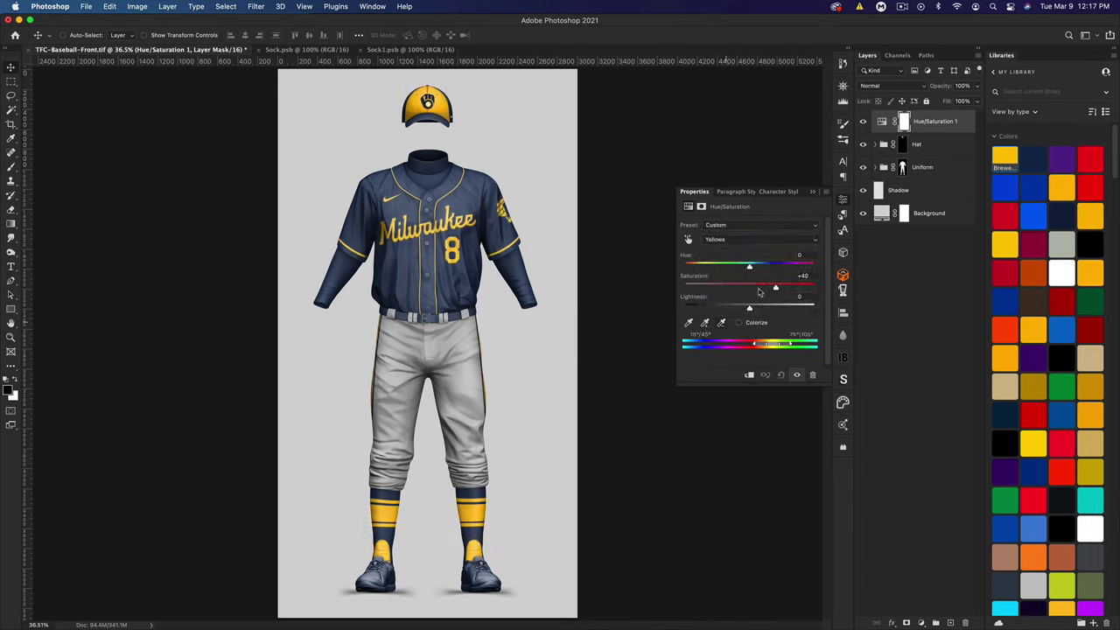
click(821, 166)
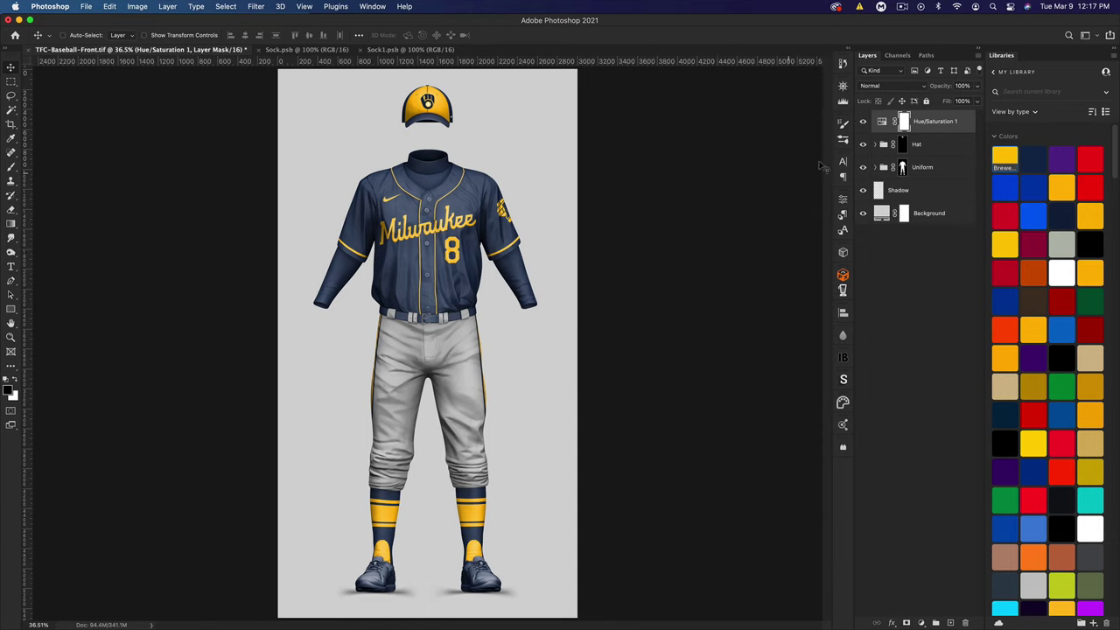
Hide the Sanitary layer in the Uniform group's Colors group and close both Sock documents.
click(875, 167)
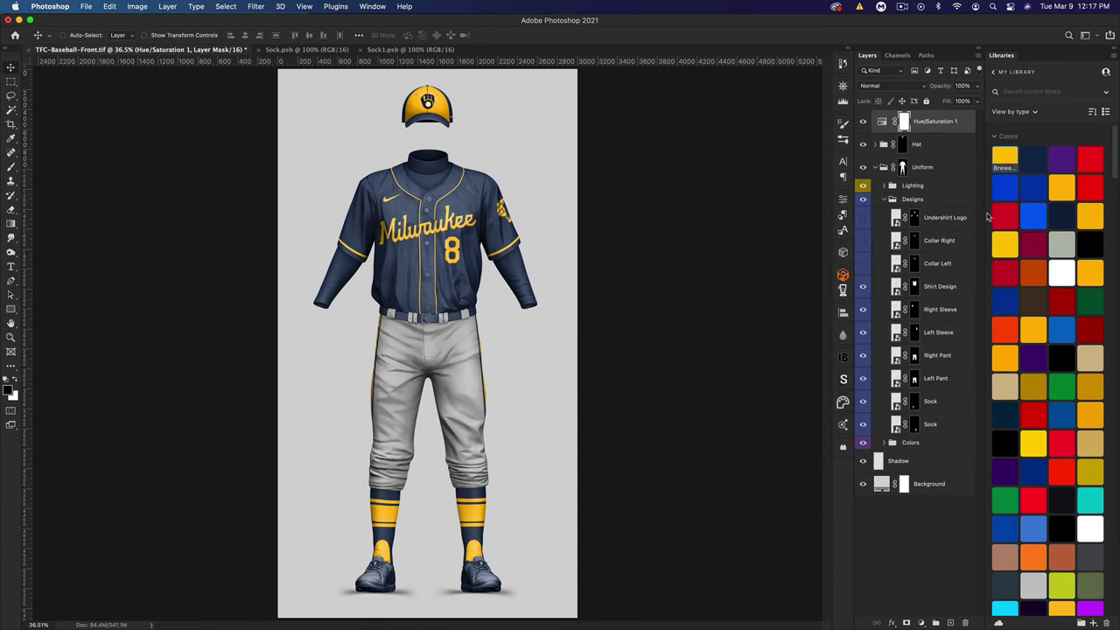
click(887, 443)
scroll(954, 573, down, 5)
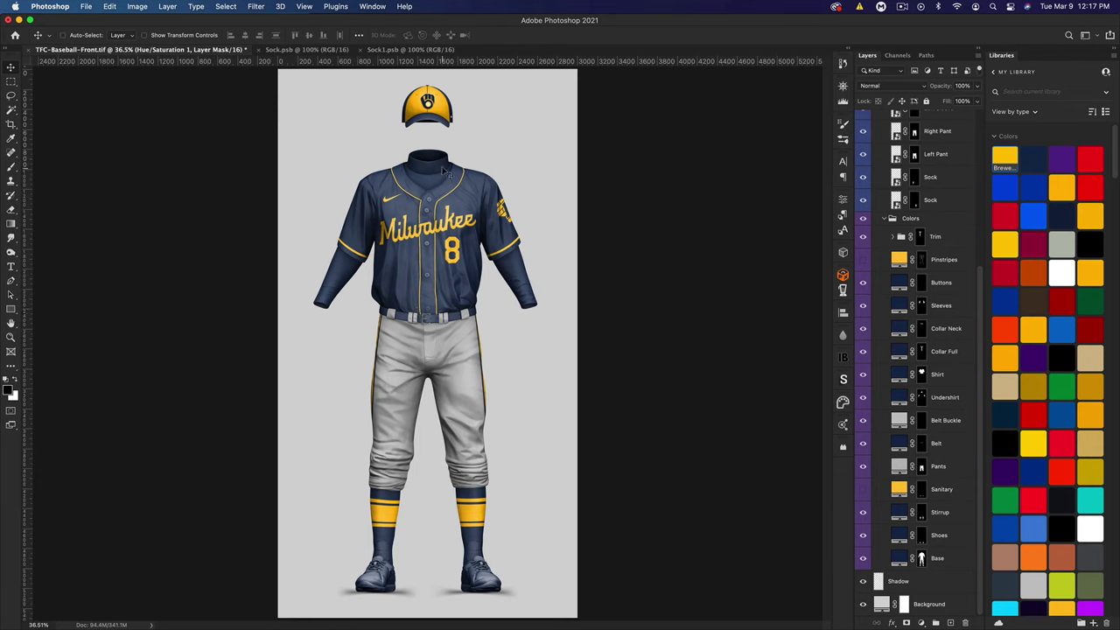
click(362, 51)
click(265, 50)
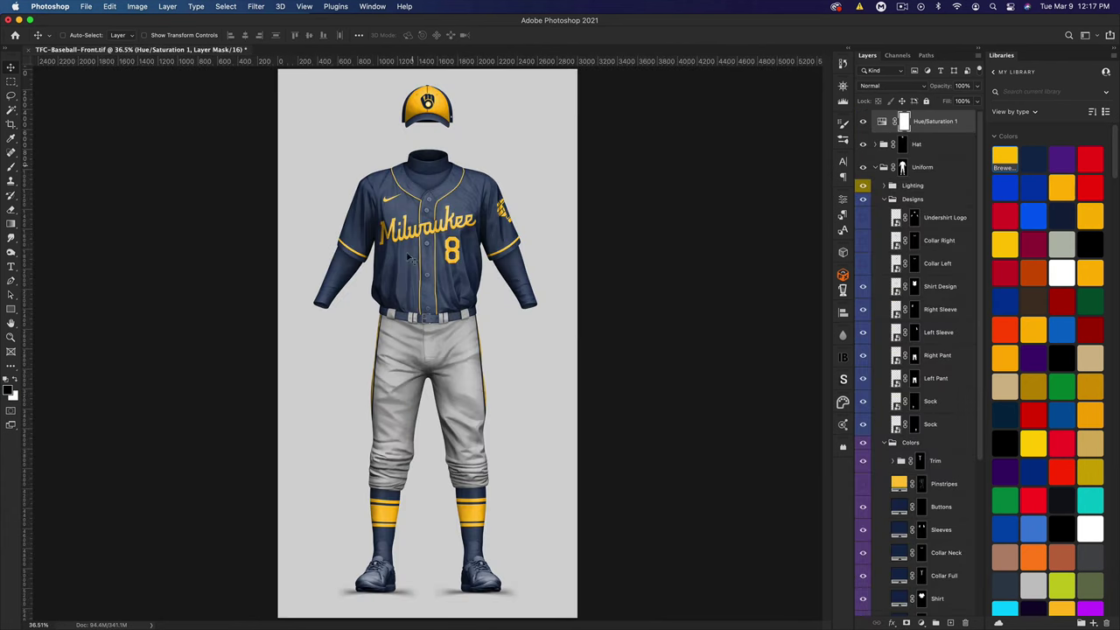
Recolor the mockup's Background layer Brewers yellow, and hide that layer to leave the uniform on transparency.
scroll(976, 438, down, 5)
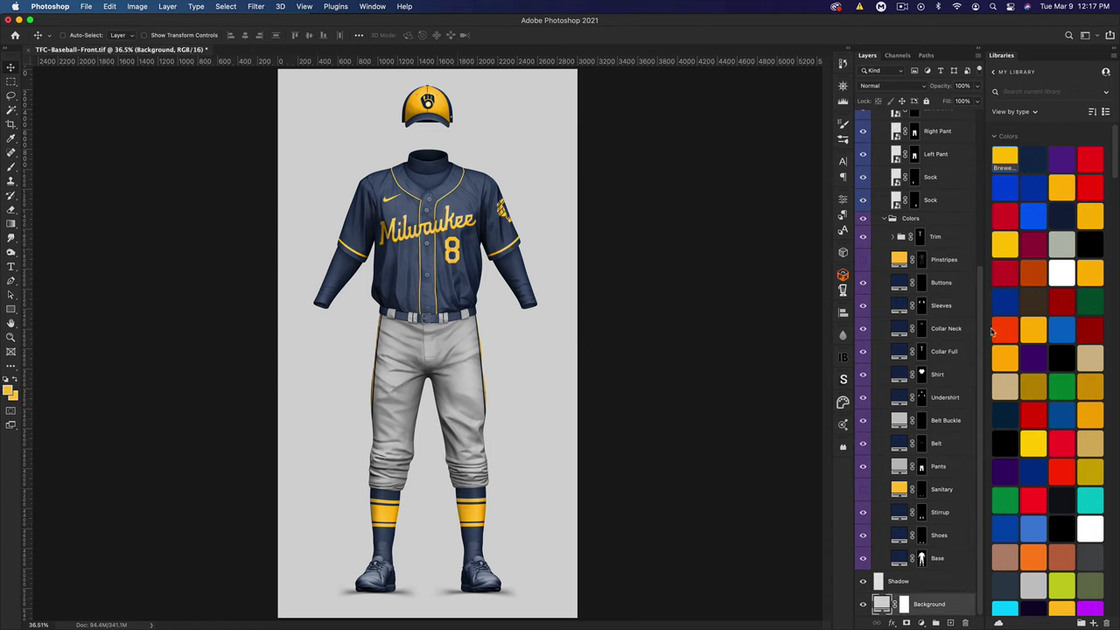
click(1007, 172)
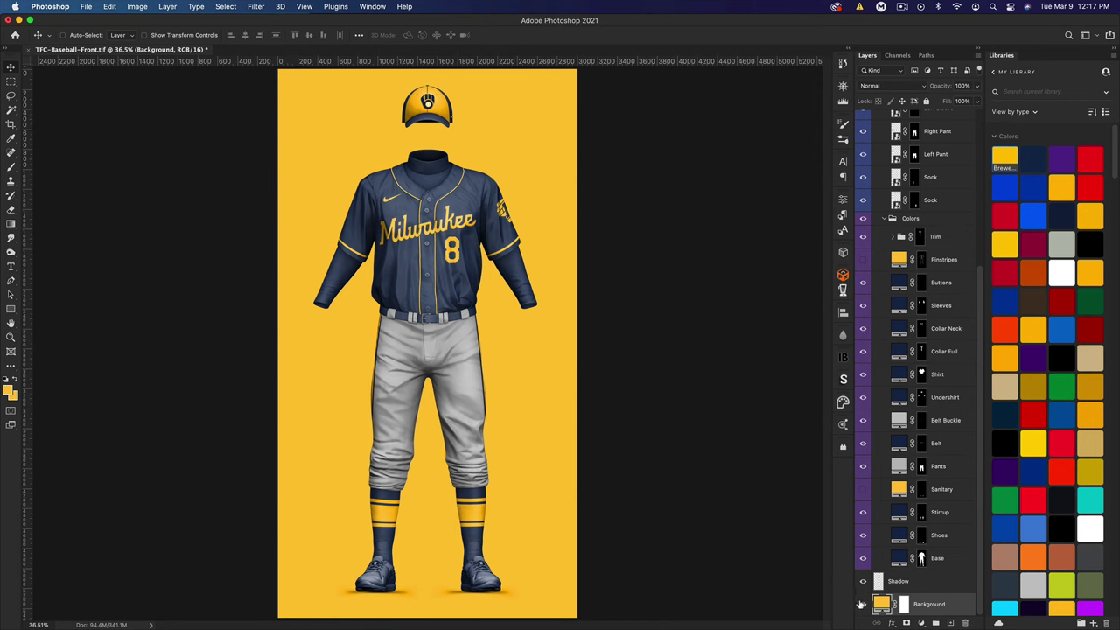
key(super+z)
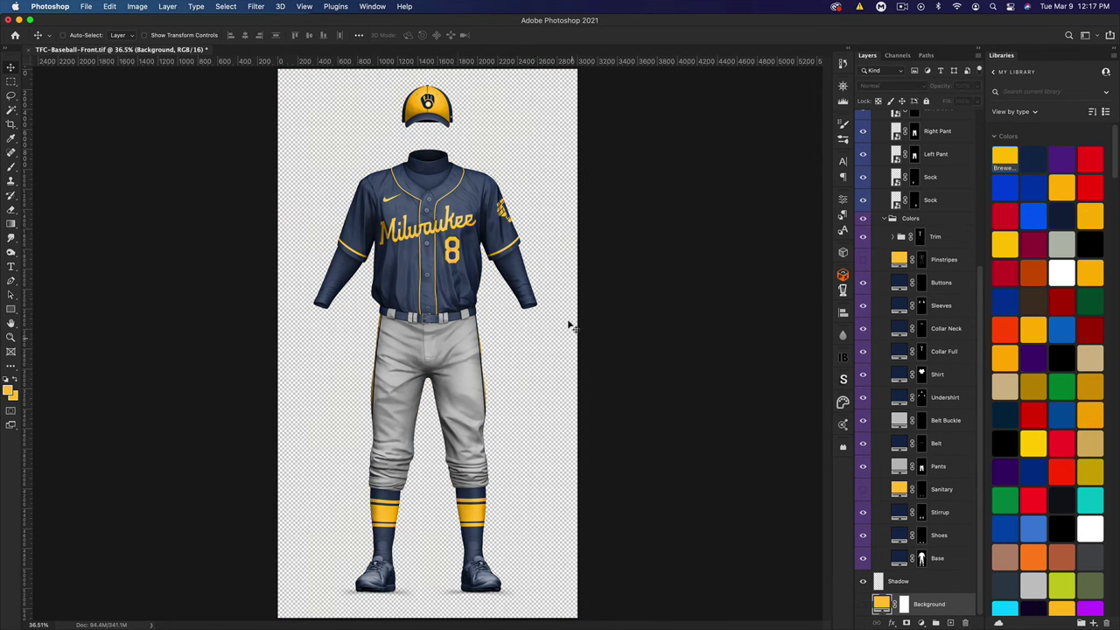